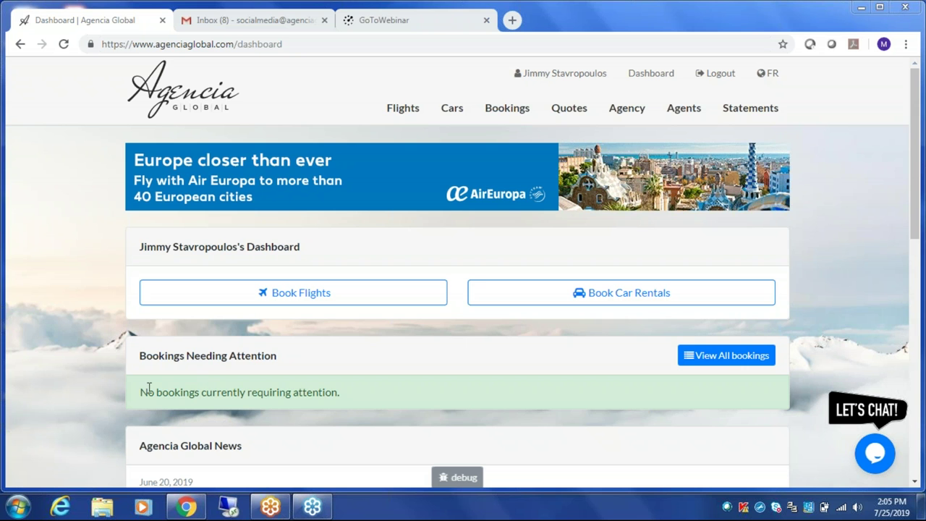
scroll(111, 391, "down", 1)
scroll(112, 396, "down", 3)
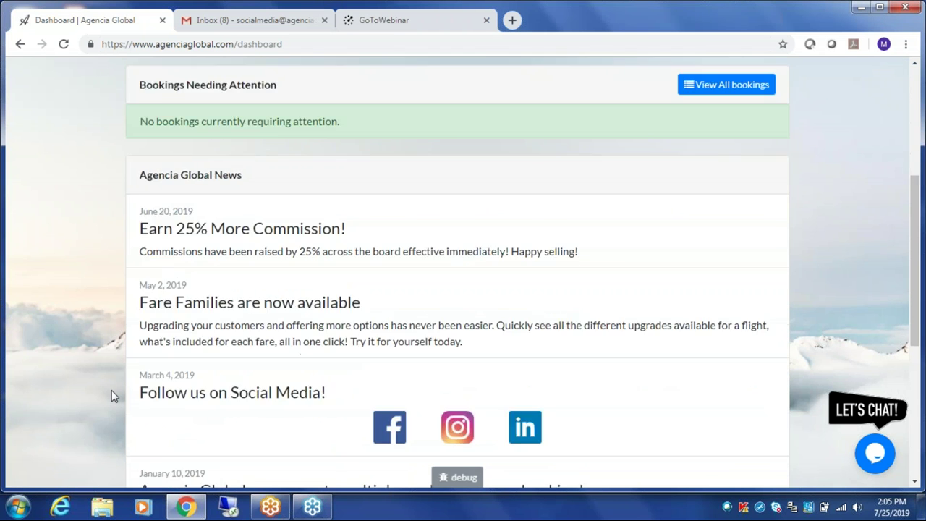
scroll(115, 391, "down", 1)
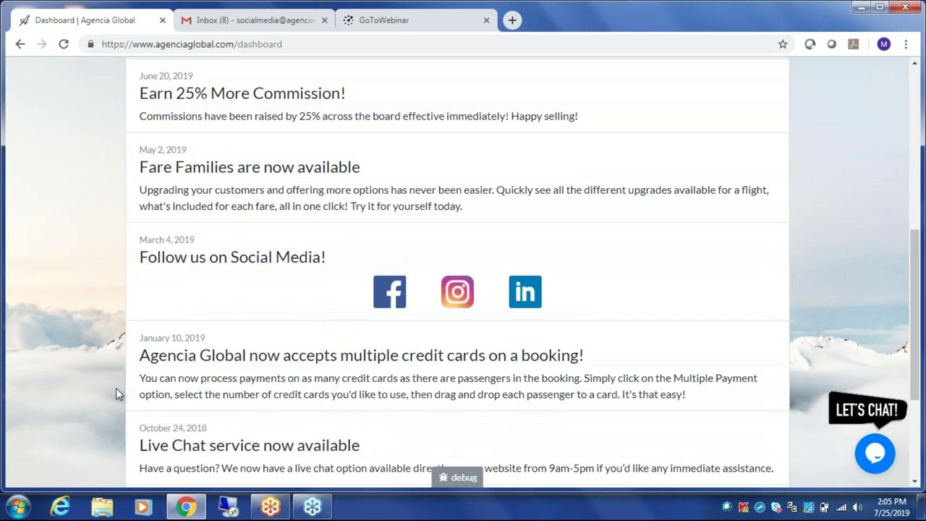
scroll(116, 387, "up", 2)
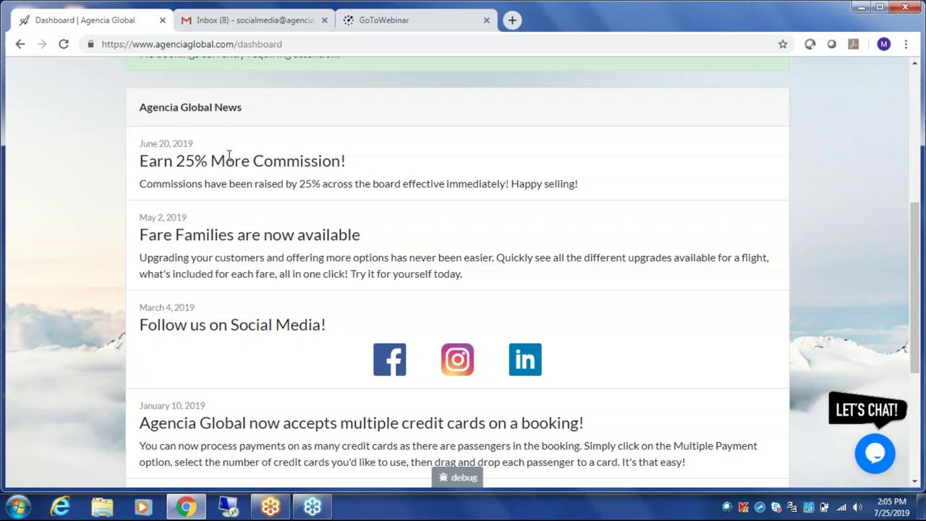
scroll(230, 154, "up", 5)
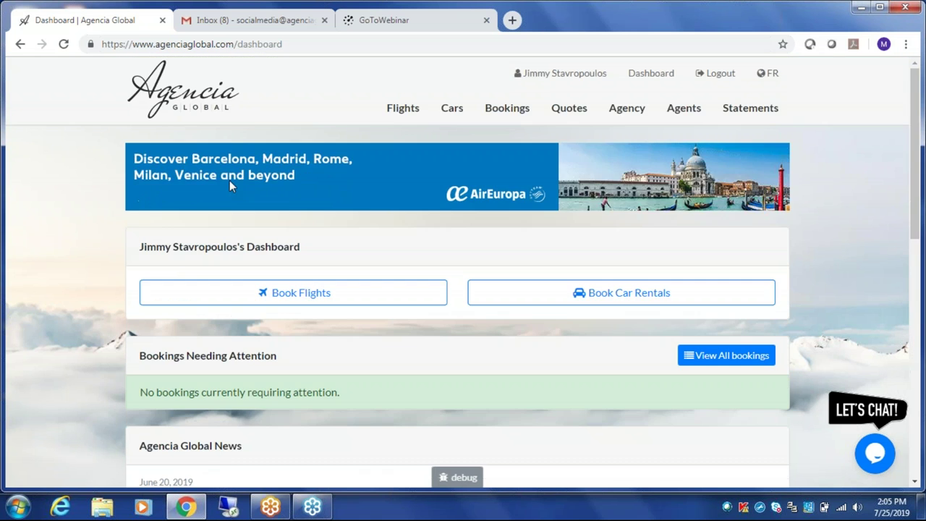
- Open the flight booking search and try the One-way and Multi-city trip types
left_click(302, 298)
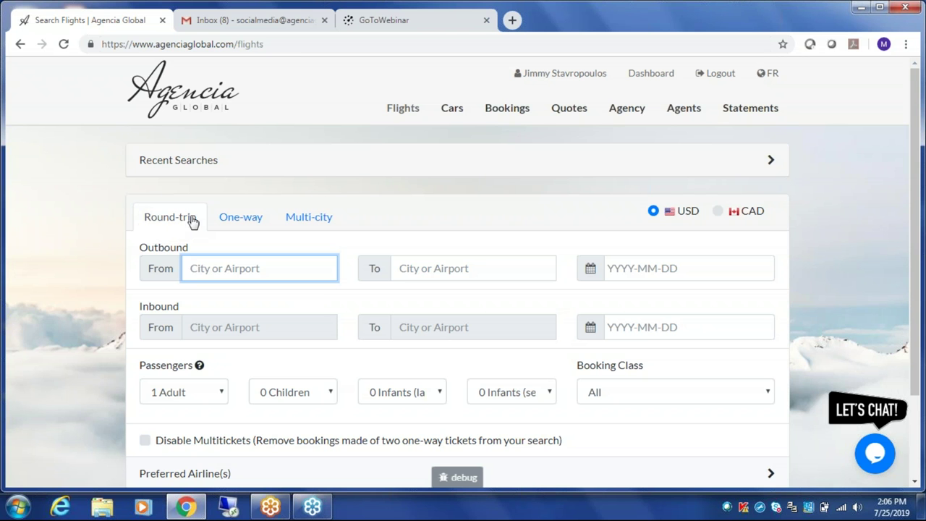
left_click(242, 221)
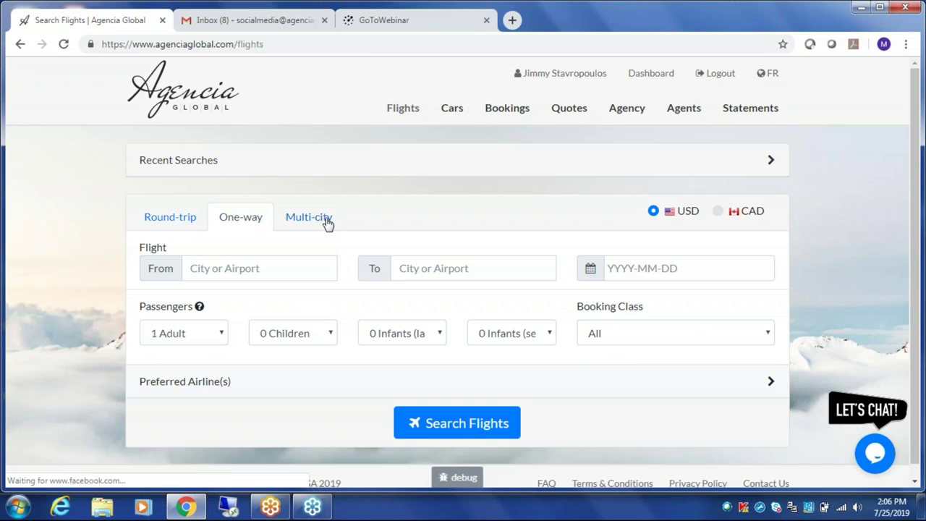
left_click(309, 218)
scroll(217, 329, "down", 1)
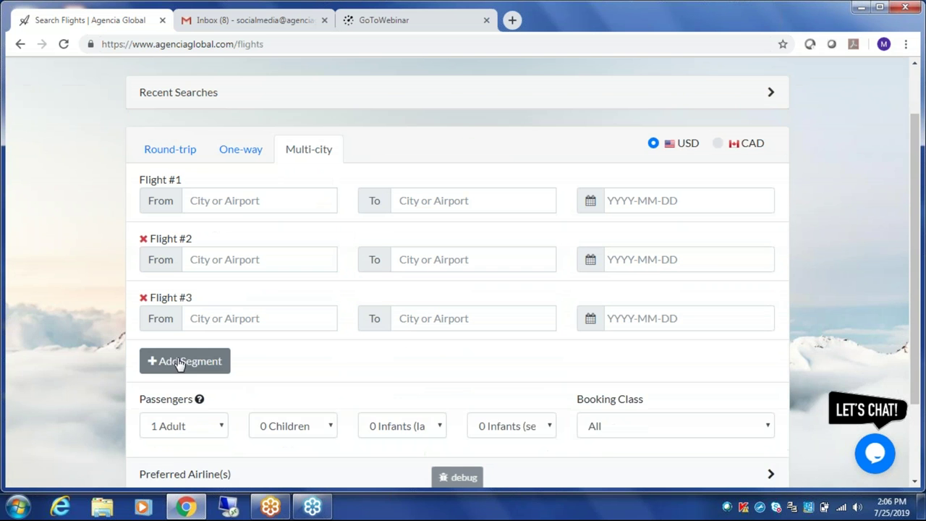
- Add fourth and fifth flight legs, then switch the search back to Round-trip
left_click(185, 361)
left_click(185, 420)
scroll(217, 391, "down", 1)
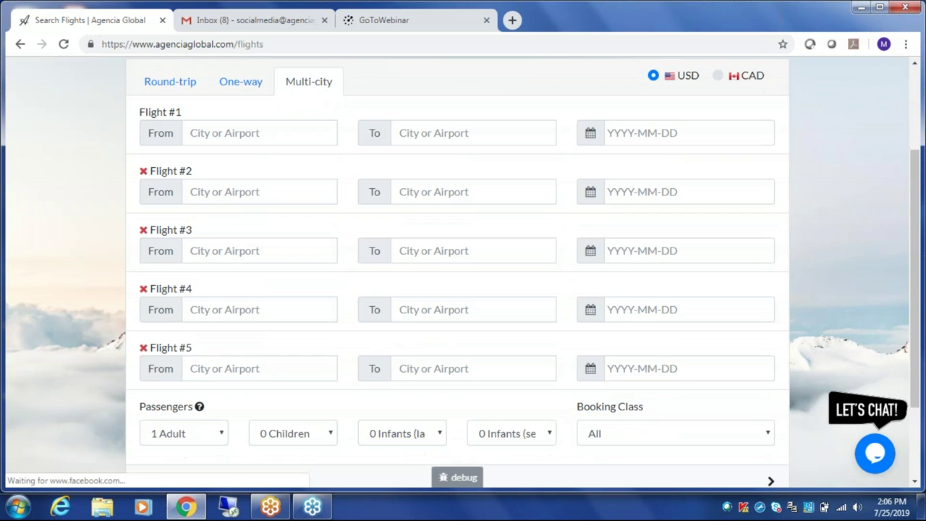
left_click(170, 82)
left_click(218, 163)
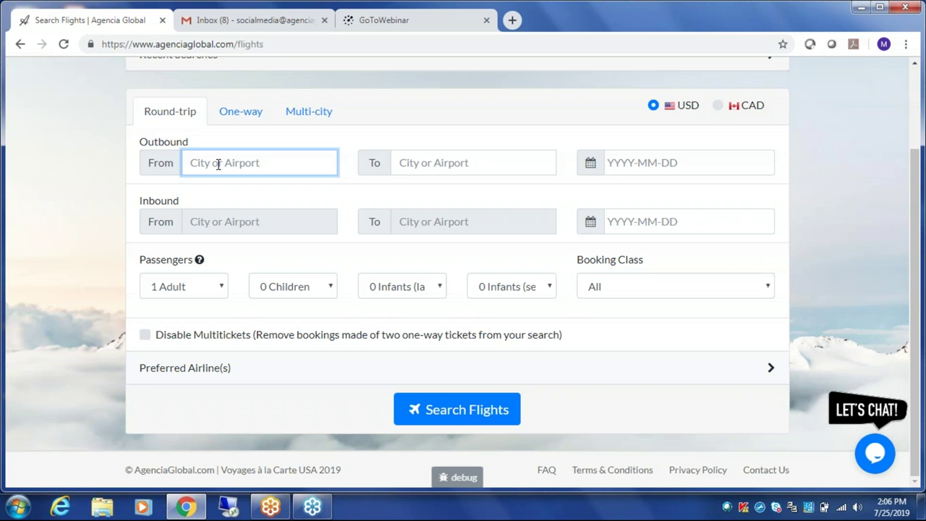
- Set the route from Miami International (MIA) to Madrid Barajas (MAD)
type("mia")
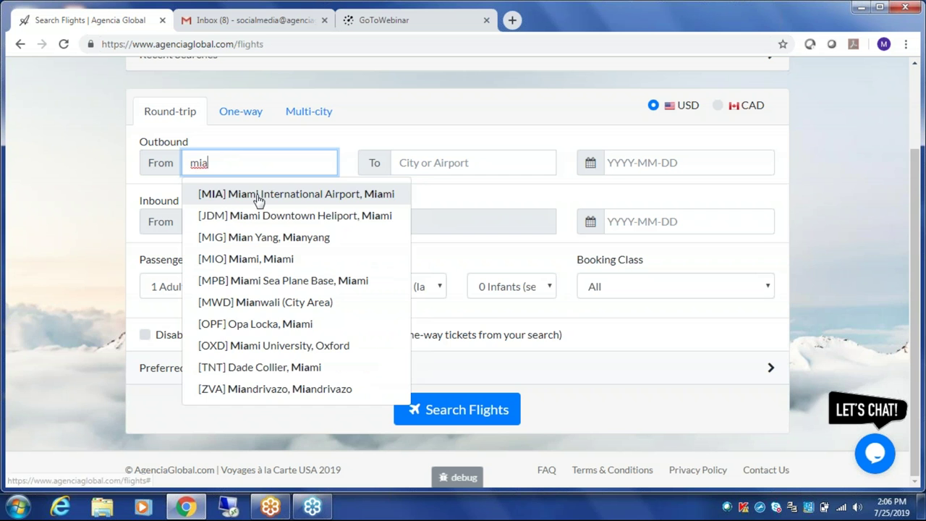
left_click(258, 194)
left_click(418, 170)
type("mad")
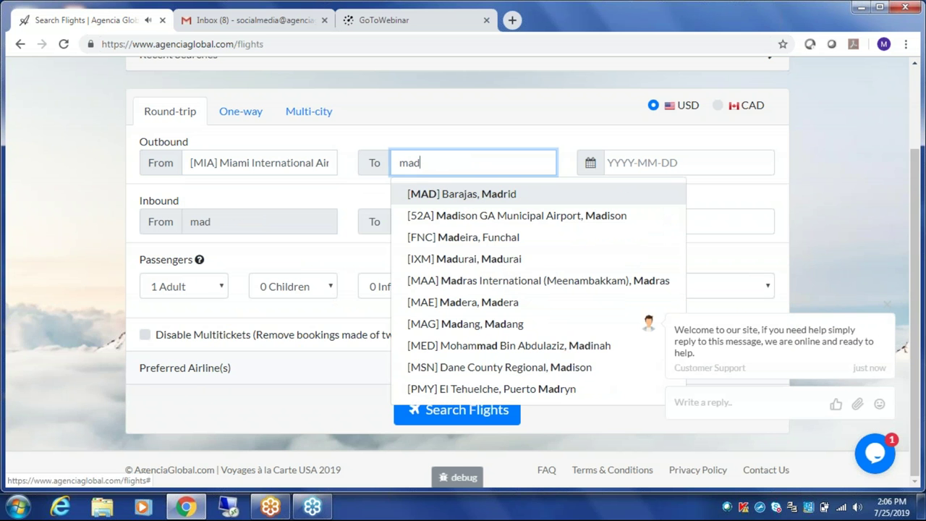
key("Return")
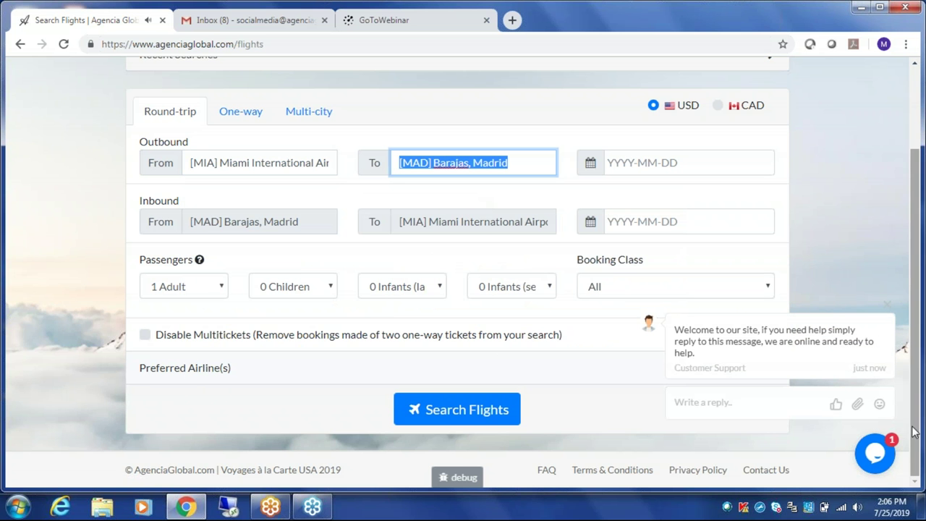
left_click(884, 467)
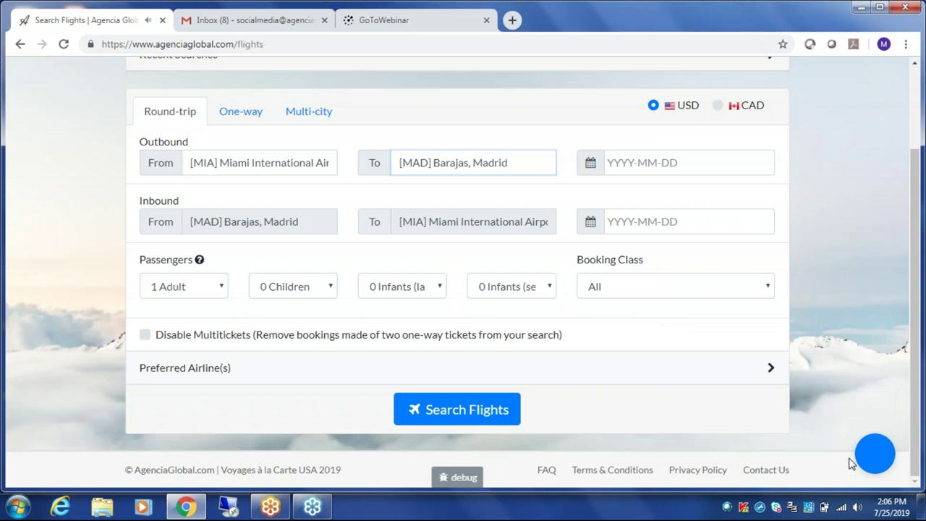
- Set the outbound date to 14 January 2020 and the return date to 25 January 2020
left_click(872, 448)
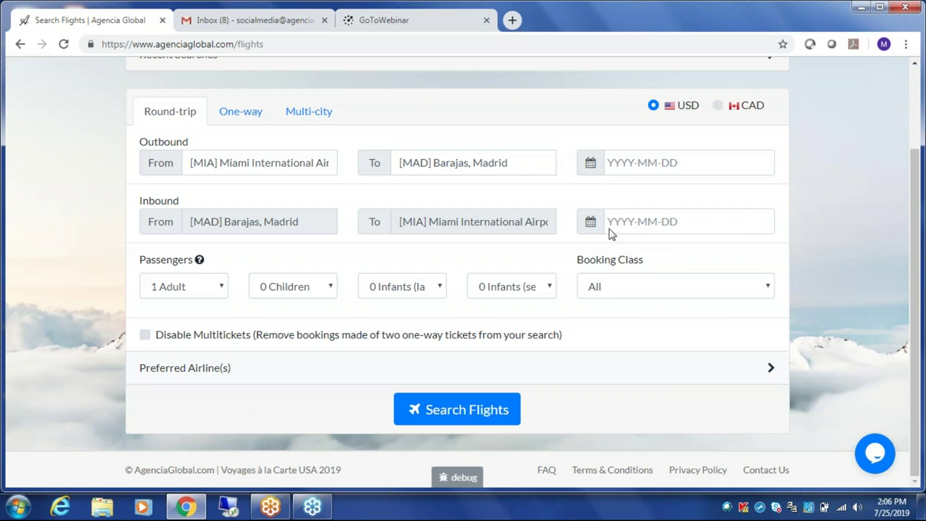
left_click(590, 162)
left_click(726, 190)
left_click(726, 191)
left_click(726, 190)
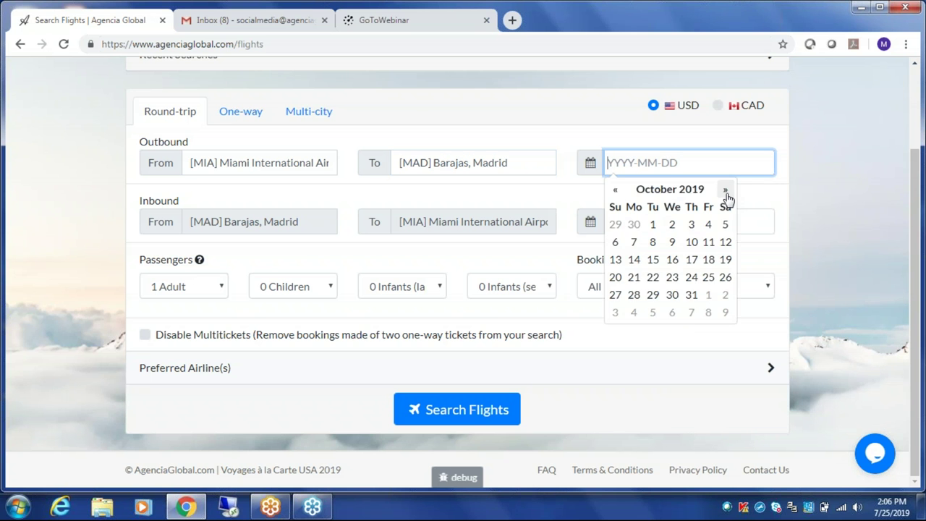
left_click(726, 190)
left_click(725, 190)
left_click(726, 190)
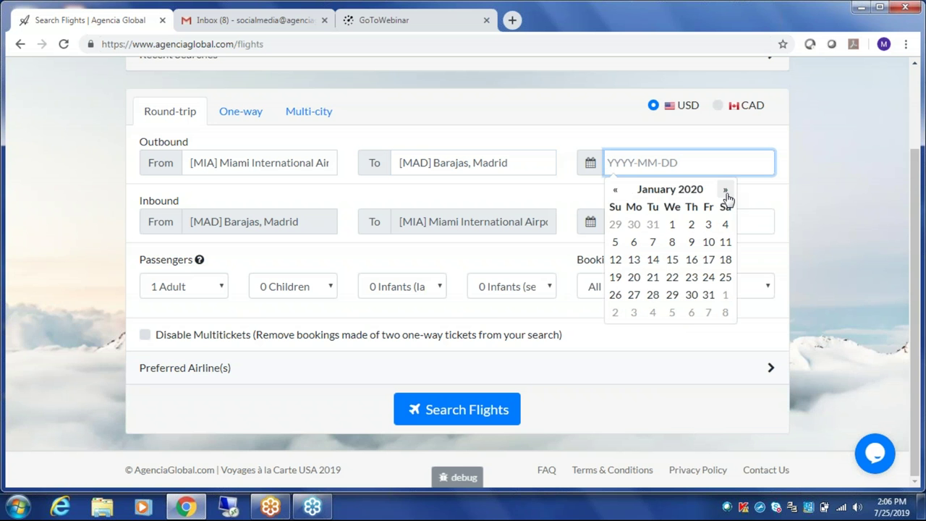
left_click(656, 260)
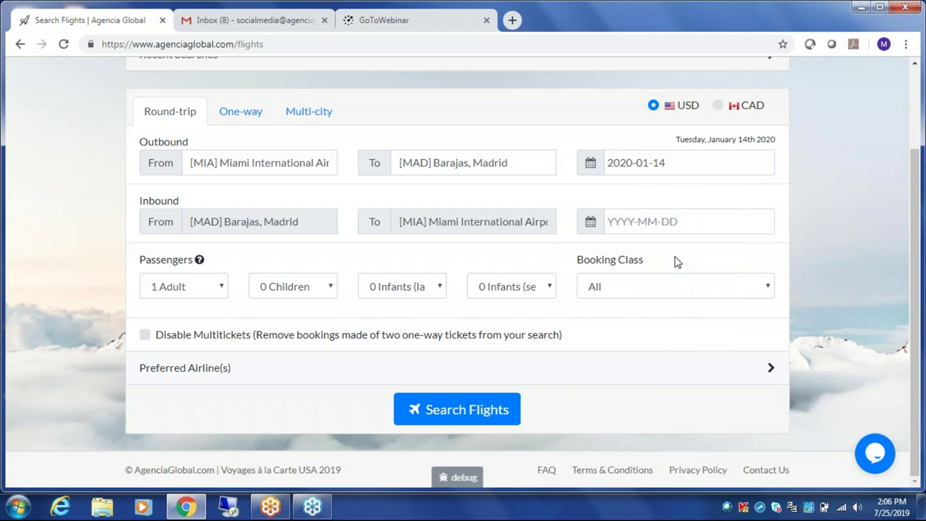
left_click(688, 220)
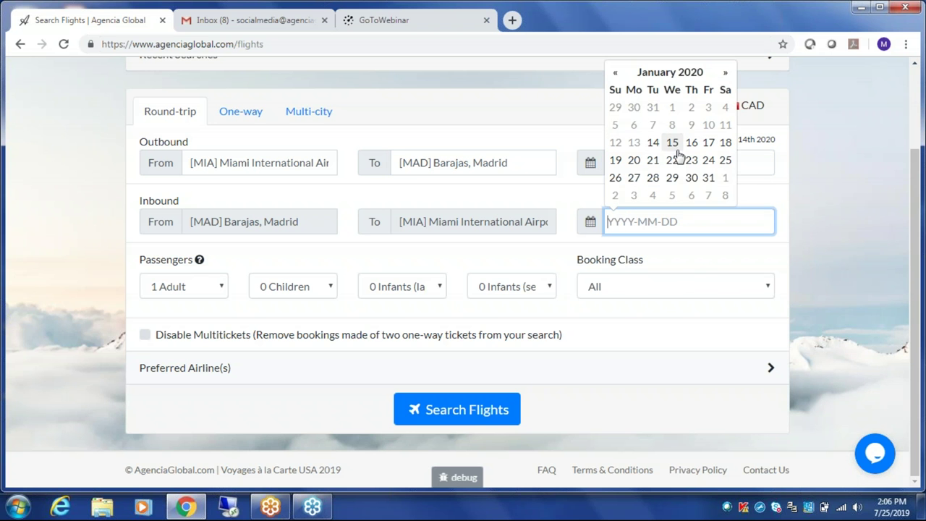
left_click(726, 161)
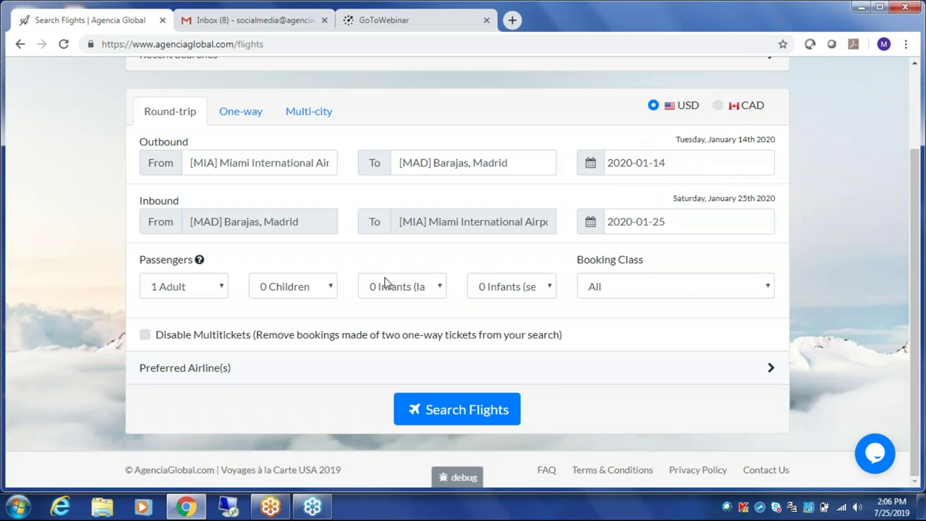
left_click(212, 287)
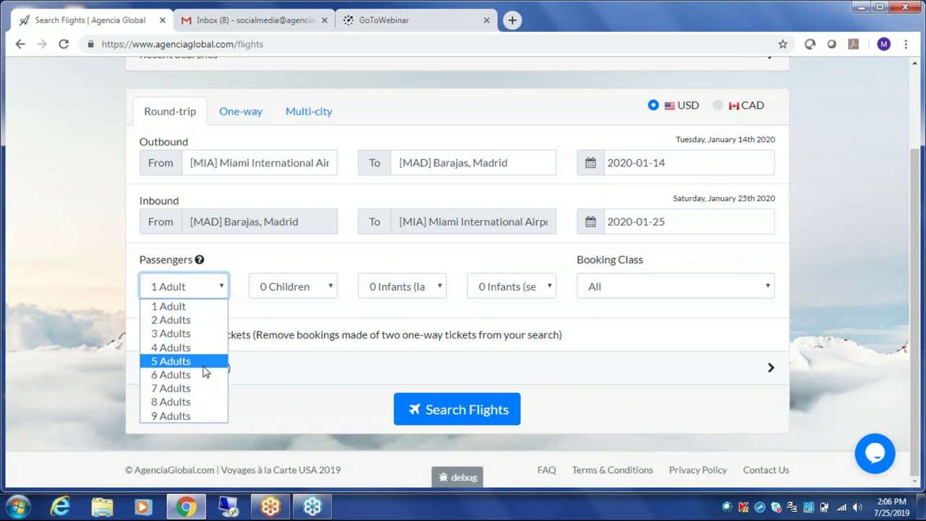
- Set passengers to 5 adults, reviewing child and infant counts and keeping booking class All
key("Escape")
key("5")
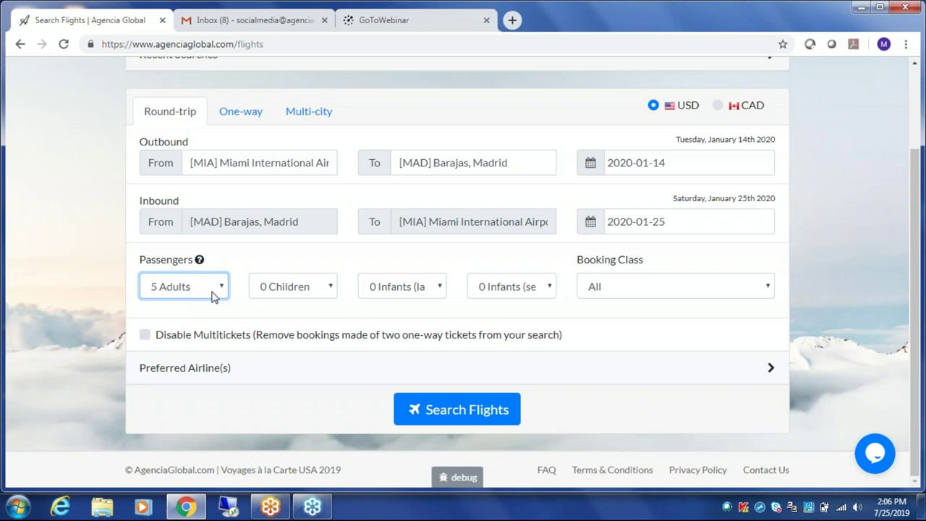
left_click(214, 296)
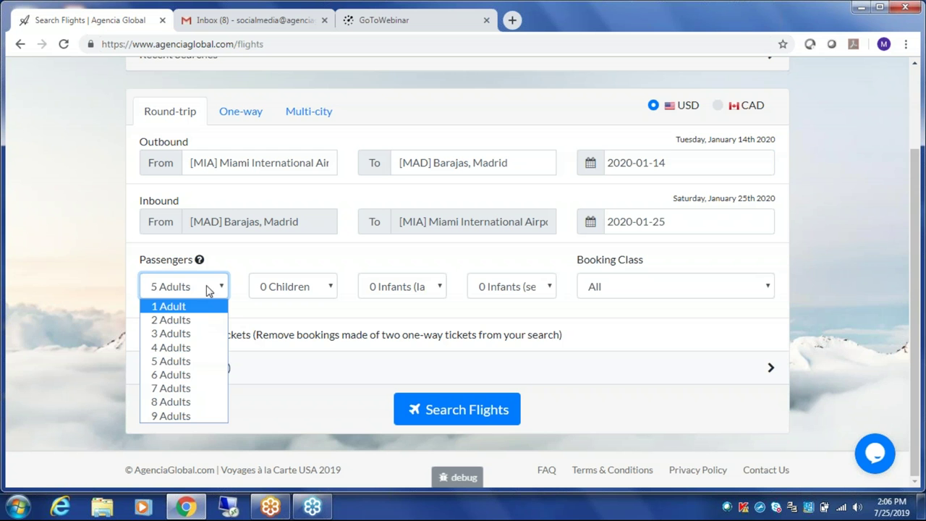
left_click(308, 290)
left_click(433, 293)
left_click(535, 291)
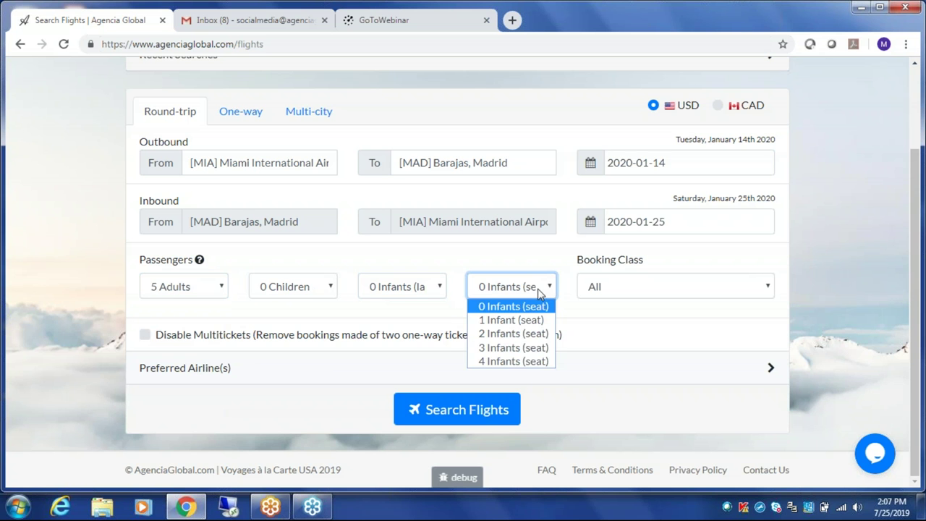
left_click(675, 290)
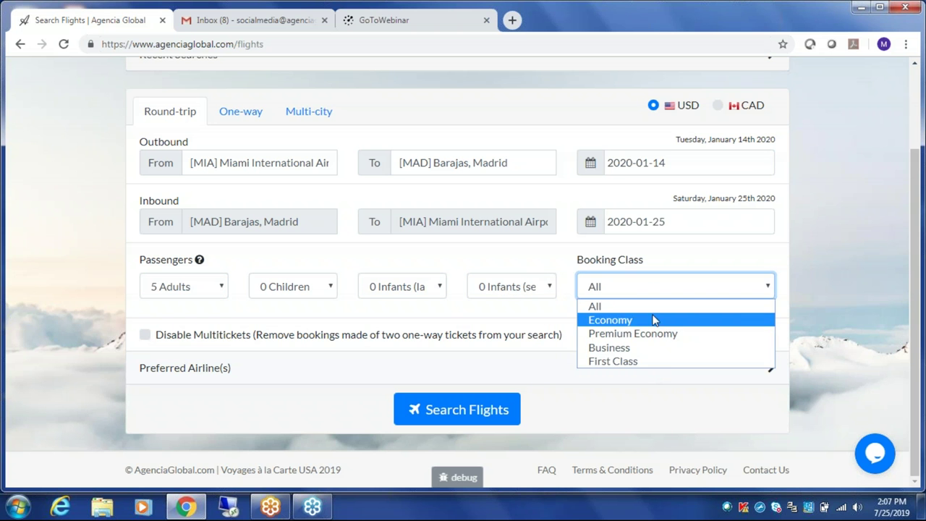
left_click(637, 288)
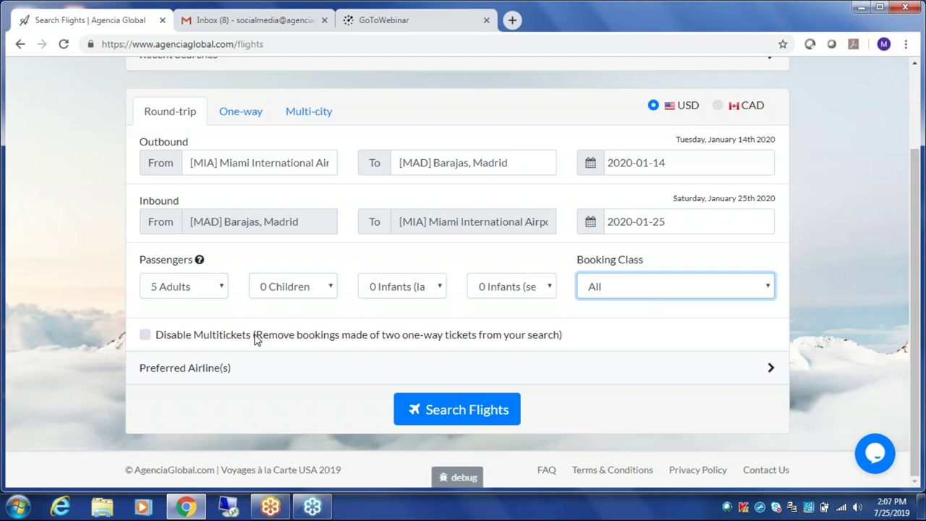
- Toggle Disable Multitickets on and back off, then expand the Preferred Airline(s) list
left_click(145, 336)
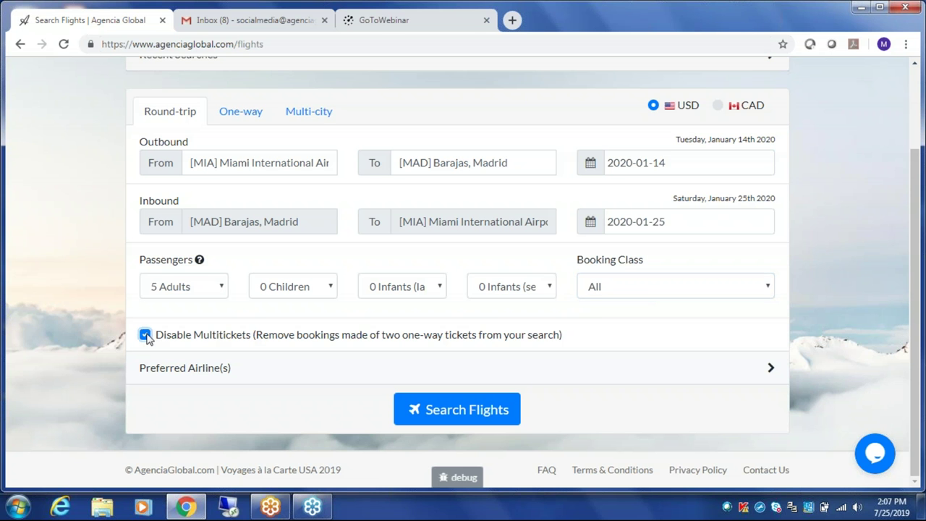
left_click(146, 336)
left_click(762, 376)
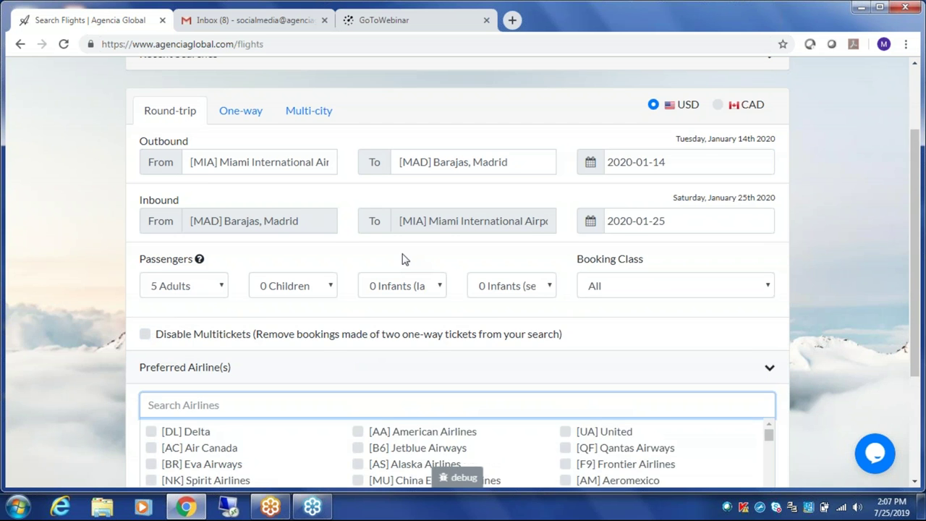
scroll(405, 258, "down", 2)
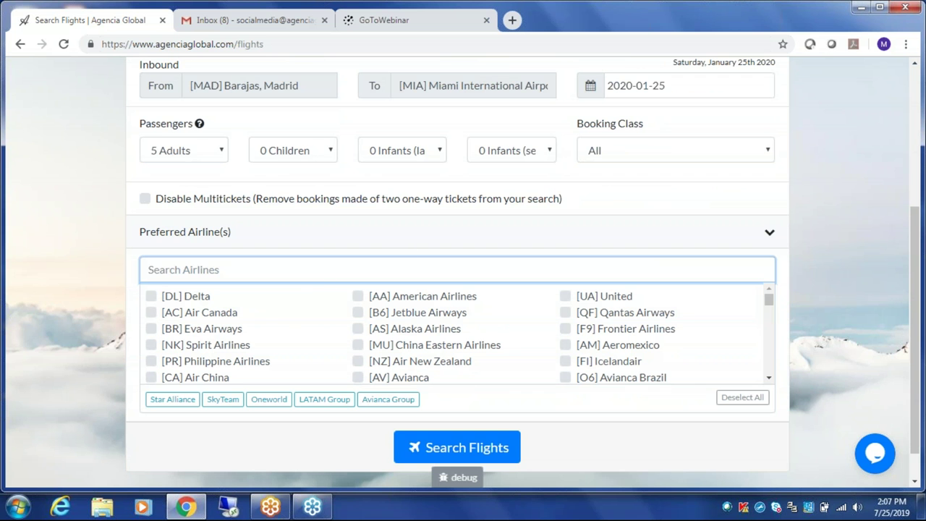
type("europa")
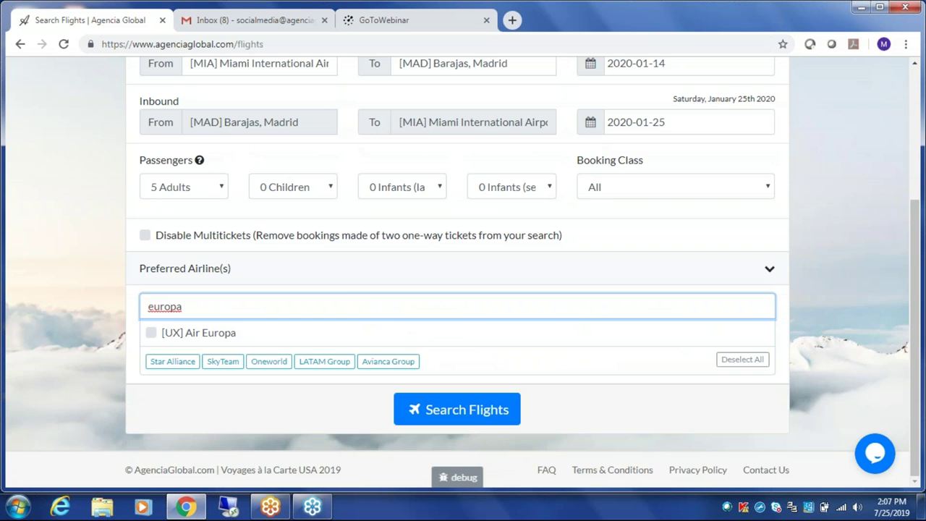
key("BackSpace")
key("BackSpace")
key("BackSpace")
key("BackSpace")
key("BackSpace")
key("BackSpace")
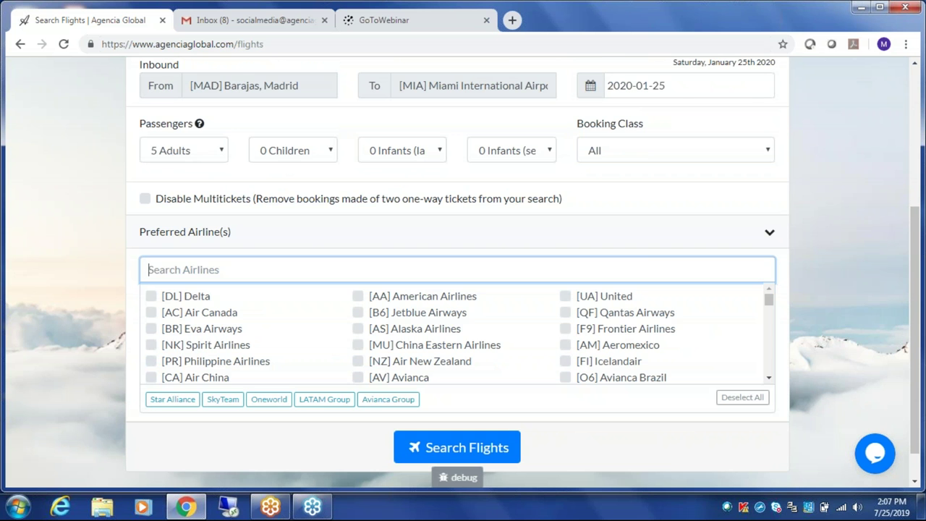
type("ux")
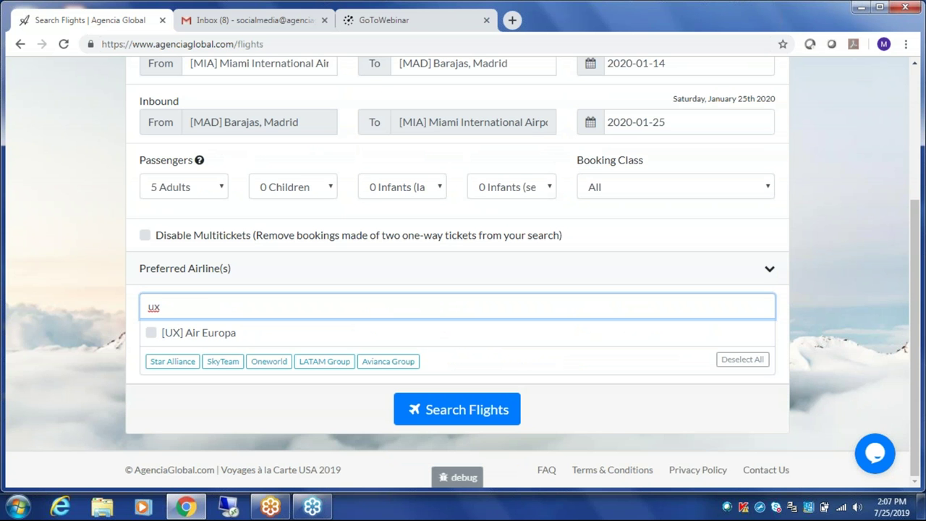
key("BackSpace")
key("BackSpace")
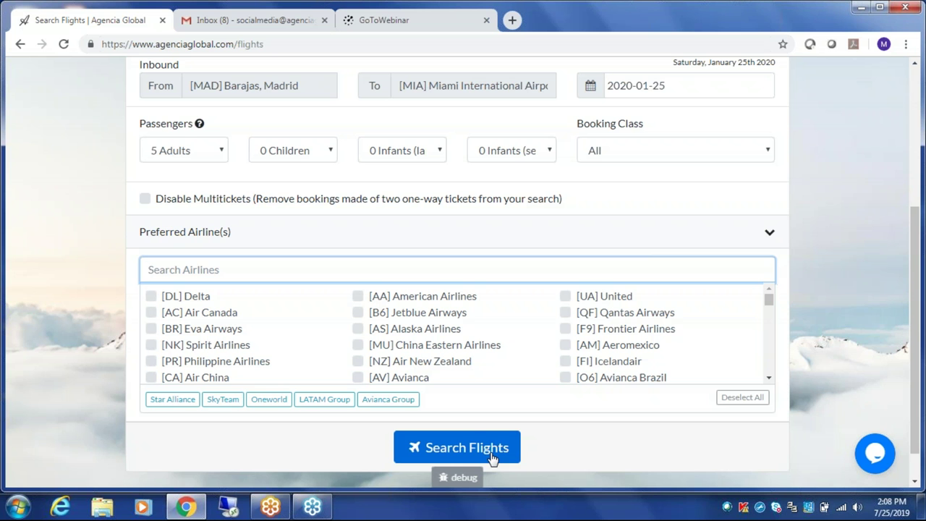
scroll(331, 145, "up", 2)
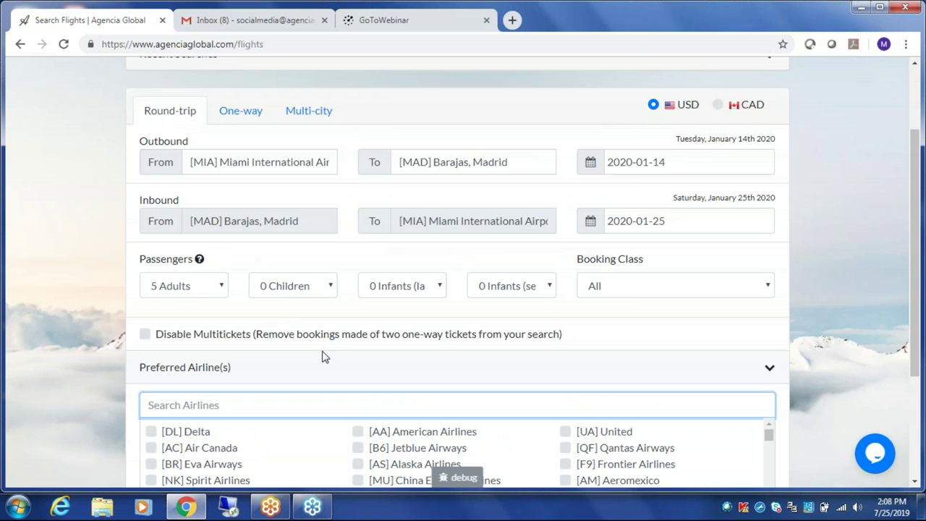
scroll(324, 356, "down", 1)
scroll(324, 356, "down", 3)
- Search Miami–Madrid flights for 5 adults and highlight the outbound trip line on the results
left_click(506, 418)
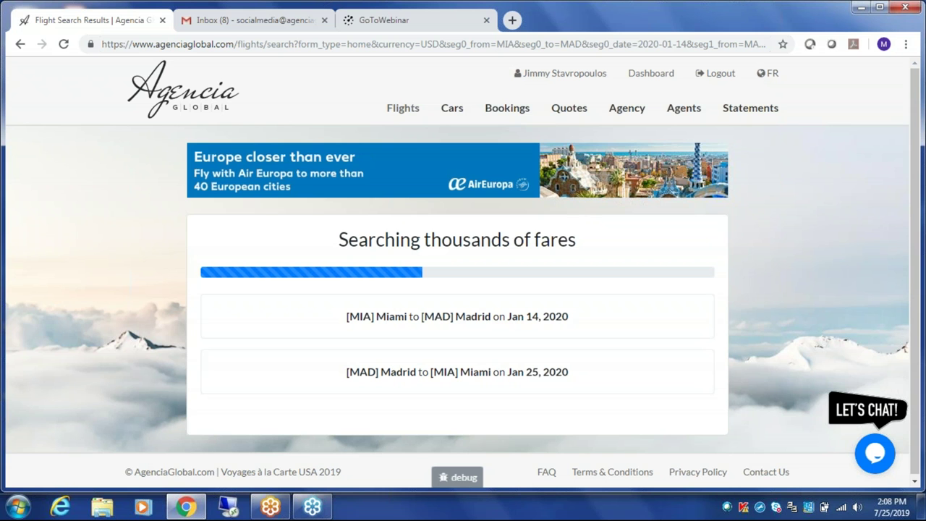
left_click_drag(349, 316, 574, 328)
left_click(567, 353)
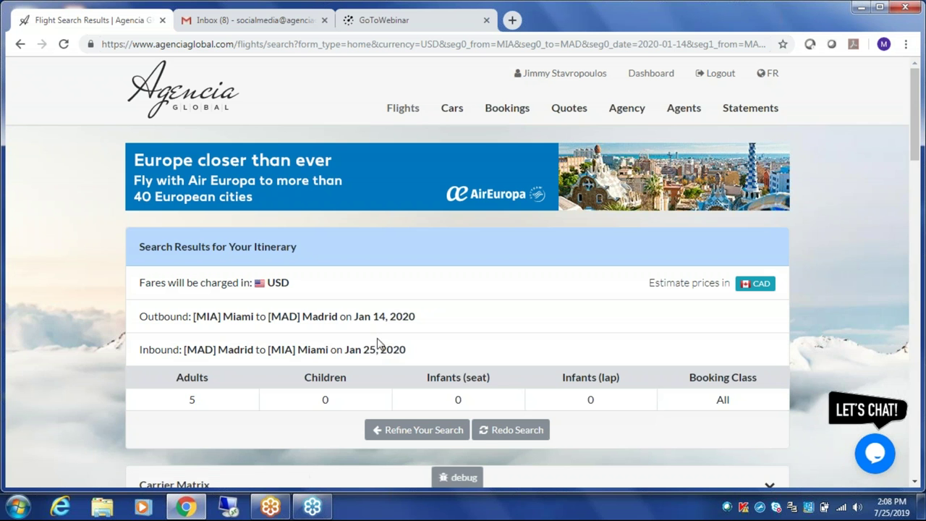
- Highlight the 5-adult count in the summary, then scroll down to the Carrier Matrix
double_click(213, 403)
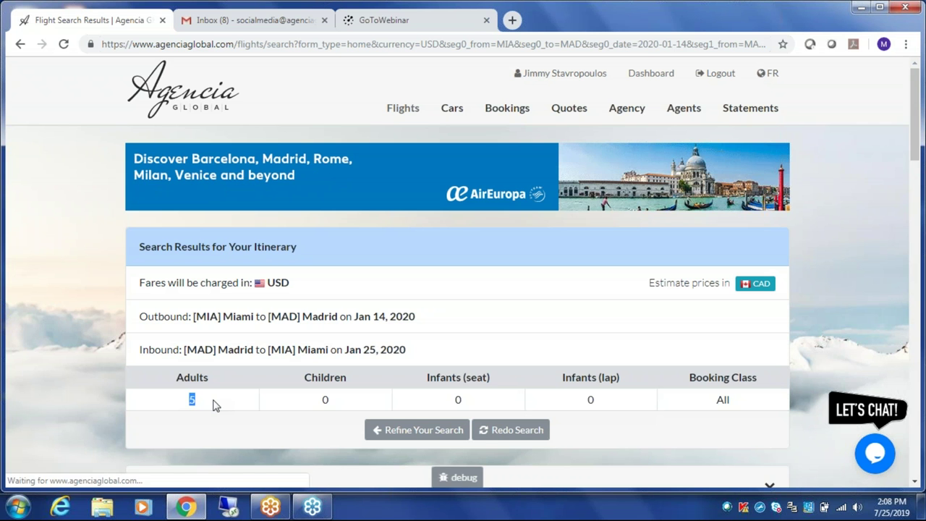
left_click(354, 344)
scroll(380, 325, "down", 4)
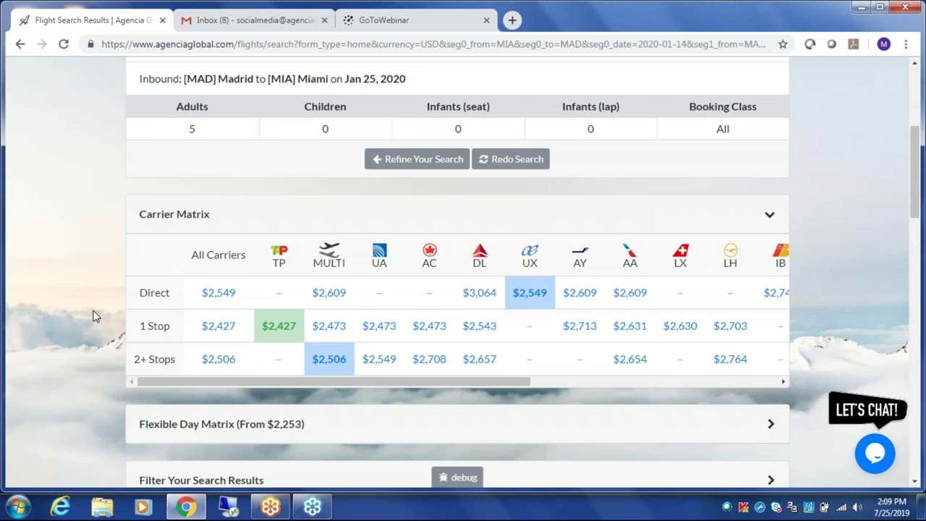
scroll(93, 316, "down", 1)
- Review the Available Flights list, selecting the MULTI Net fare rows, then expand the result filters
scroll(93, 316, "down", 4)
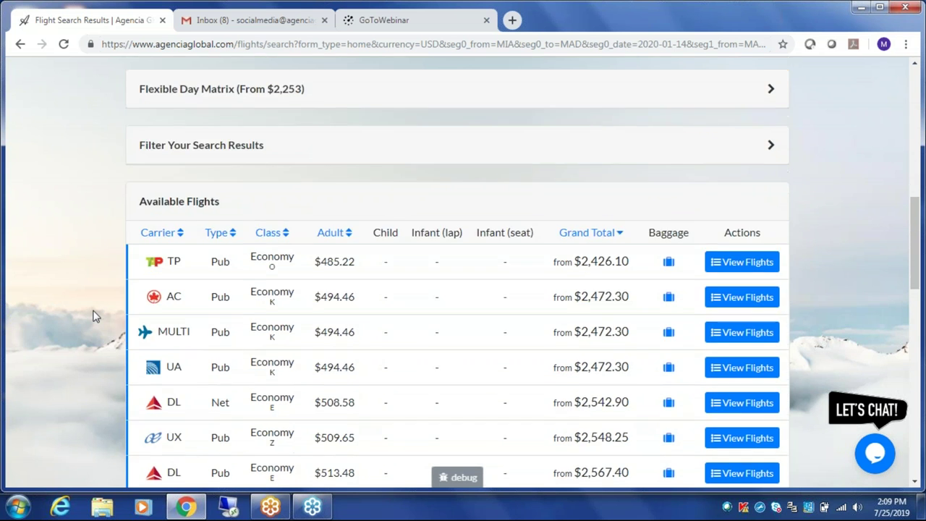
scroll(93, 316, "down", 2)
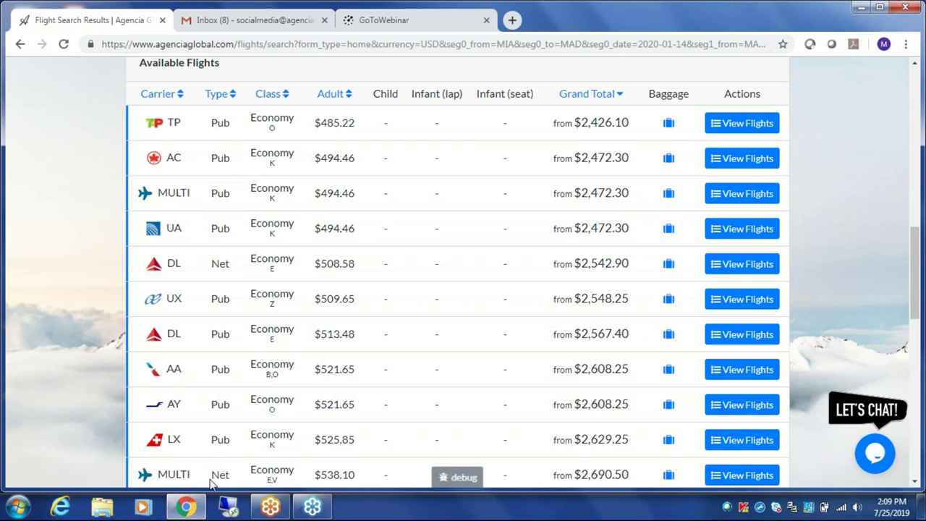
left_click_drag(211, 484, 230, 478)
scroll(233, 405, "up", 4)
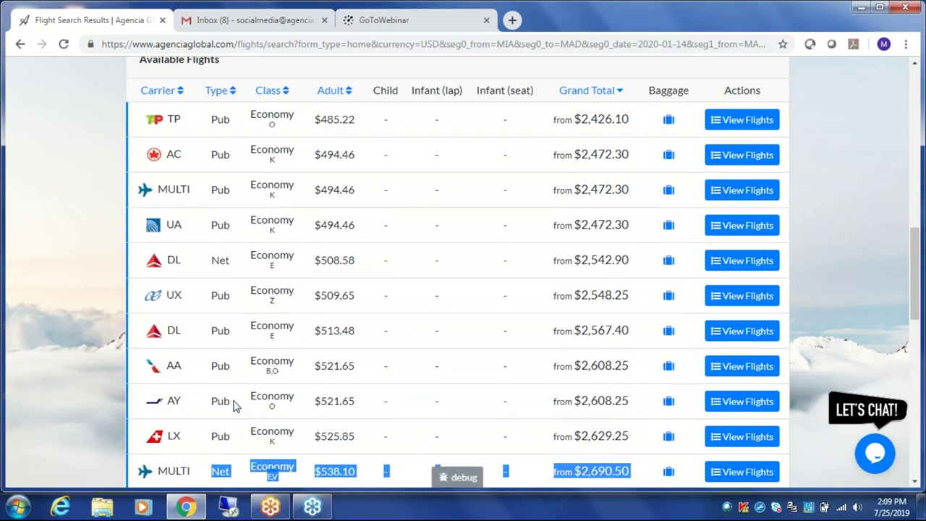
scroll(254, 352, "down", 2)
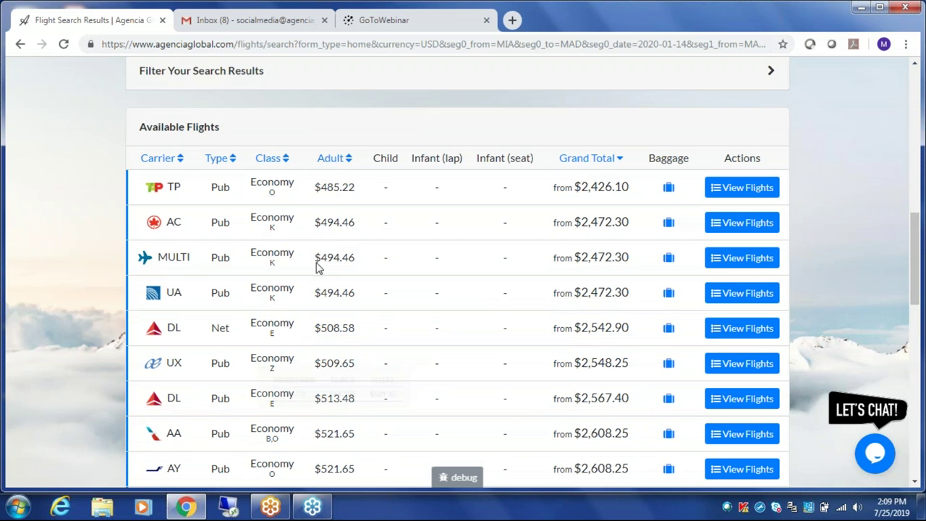
scroll(306, 195, "up", 1)
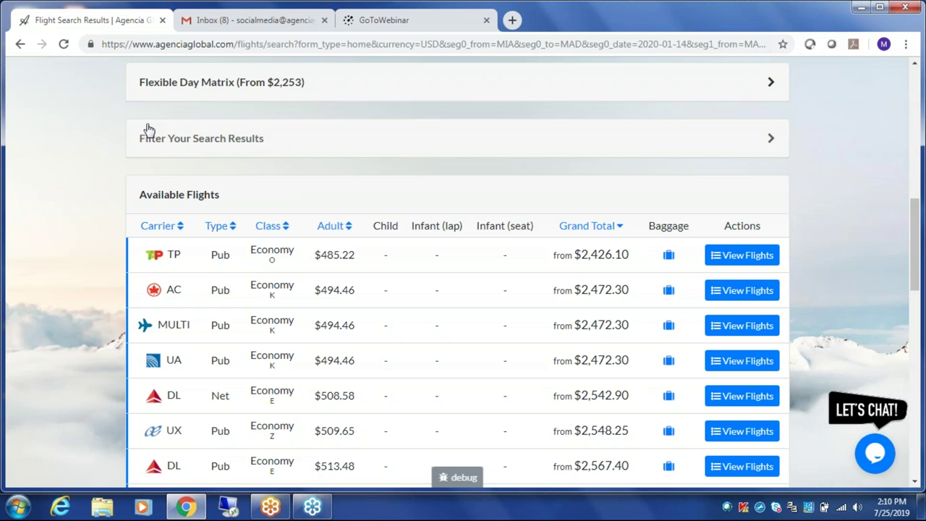
left_click(223, 142)
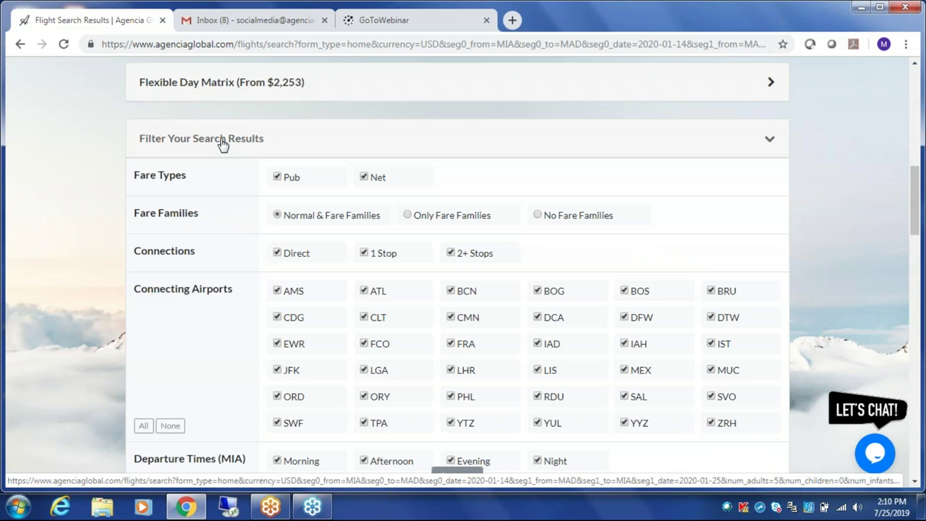
- Exclude 2+ stops and Orly (ORY) connections, cap flight duration at 30h 15m, and apply the filters
scroll(458, 133, "down", 1)
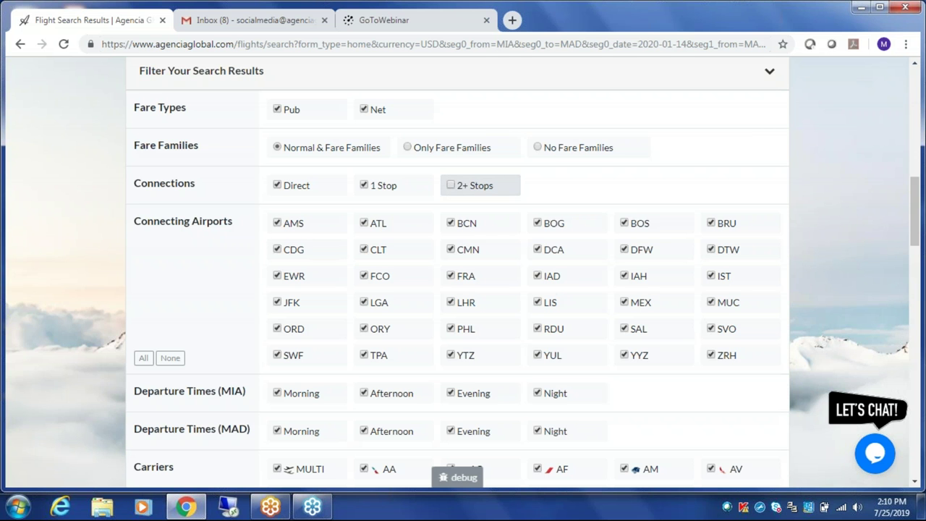
scroll(456, 185, "down", 1)
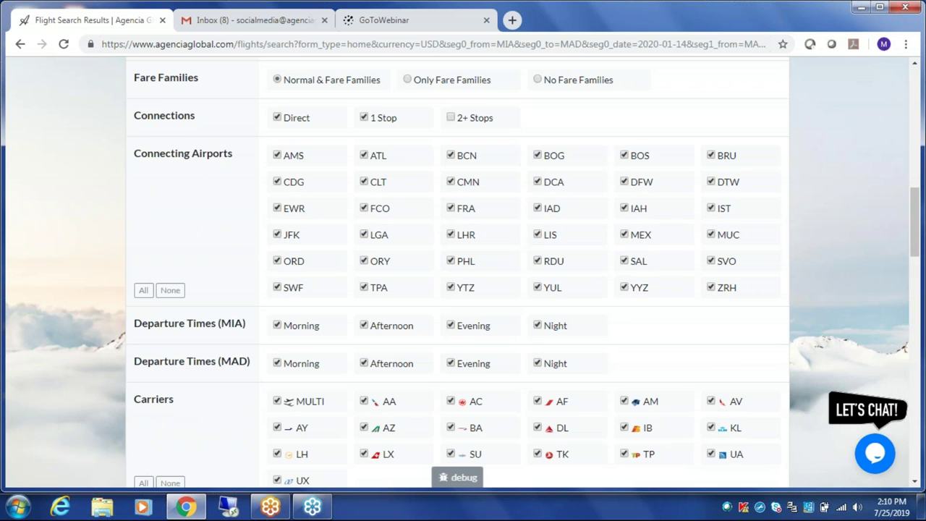
left_click(366, 262)
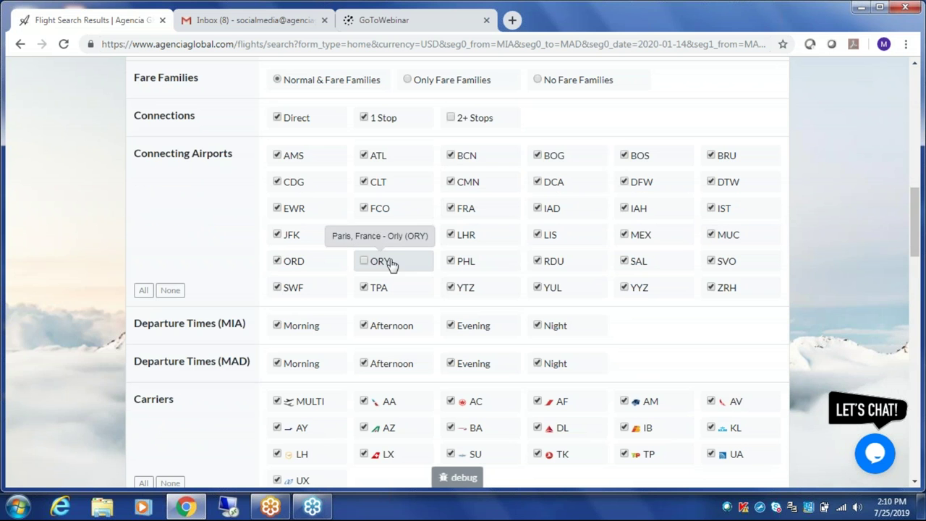
scroll(405, 293, "down", 3)
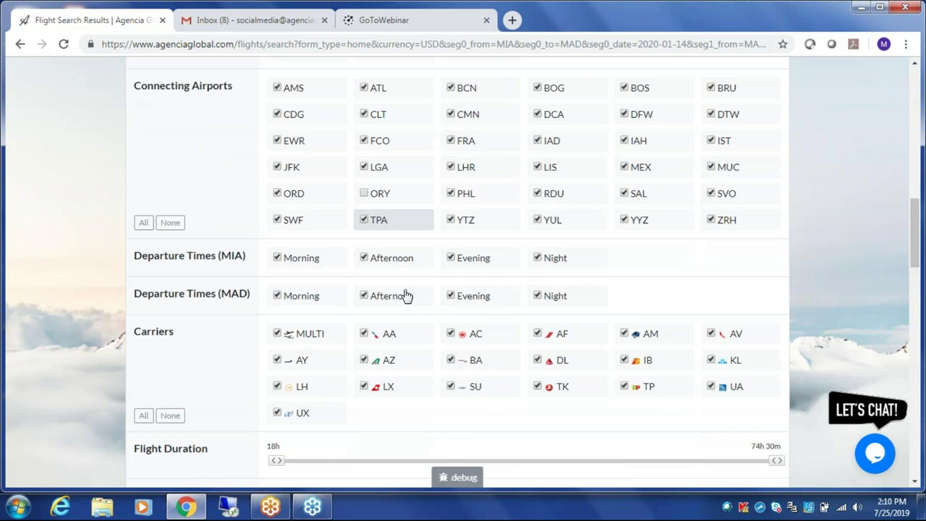
scroll(157, 243, "down", 1)
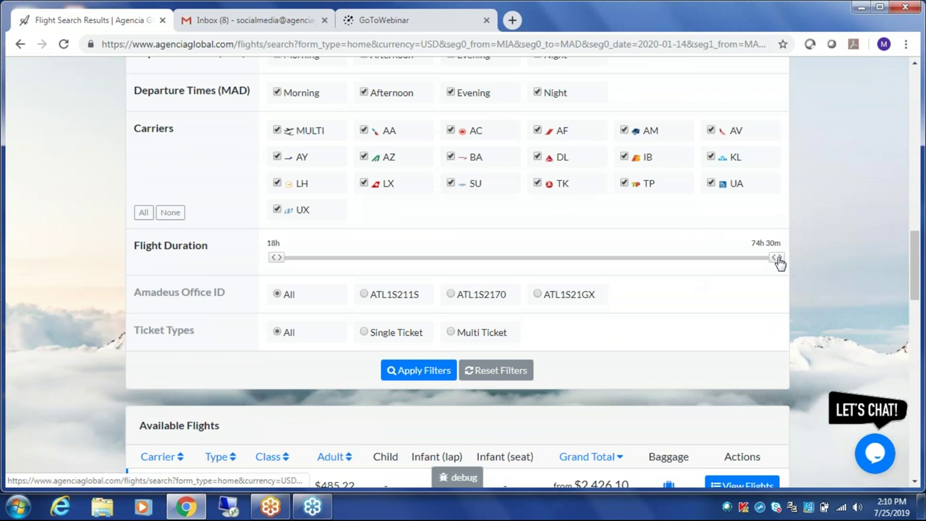
left_click_drag(779, 260, 384, 273)
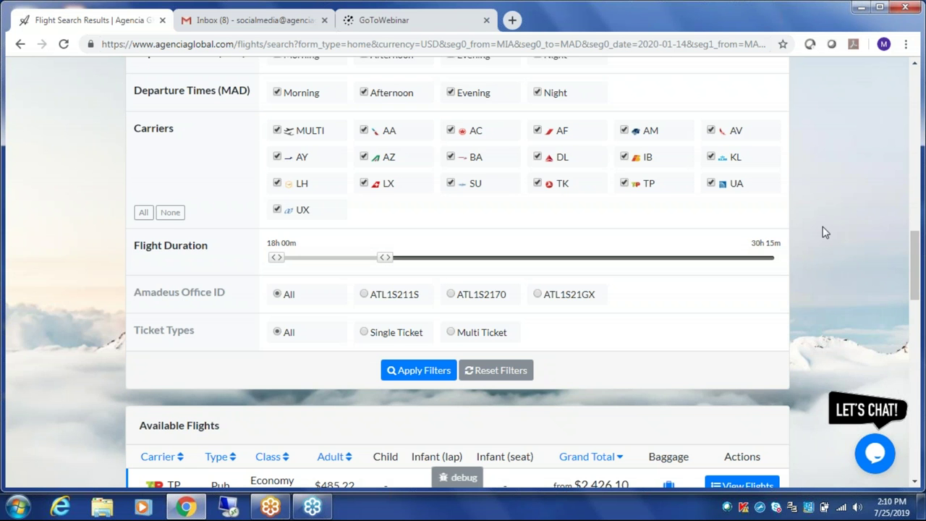
scroll(822, 231, "down", 1)
scroll(822, 232, "down", 3)
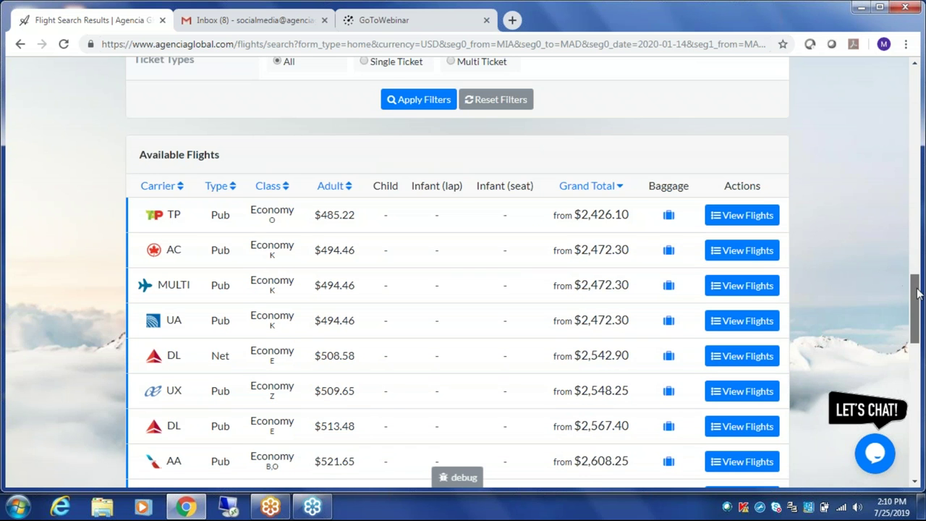
scroll(434, 128, "down", 1)
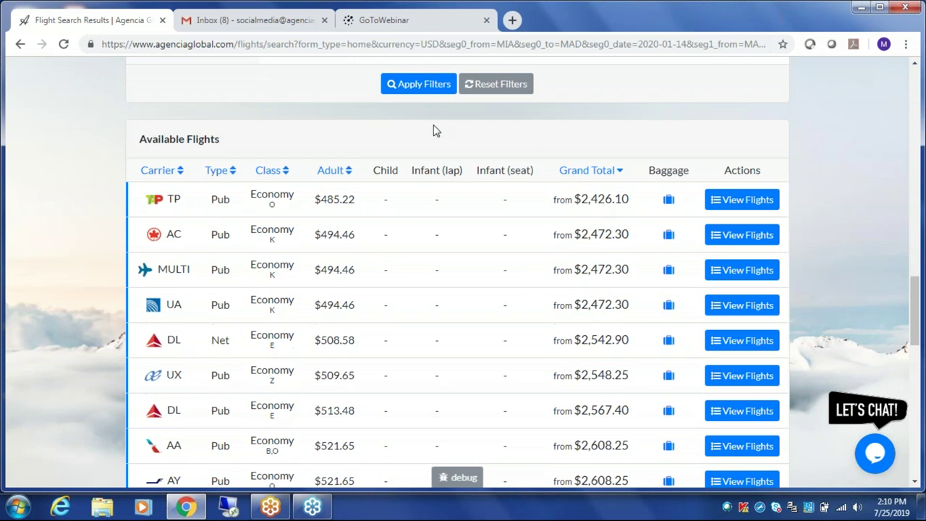
left_click(428, 86)
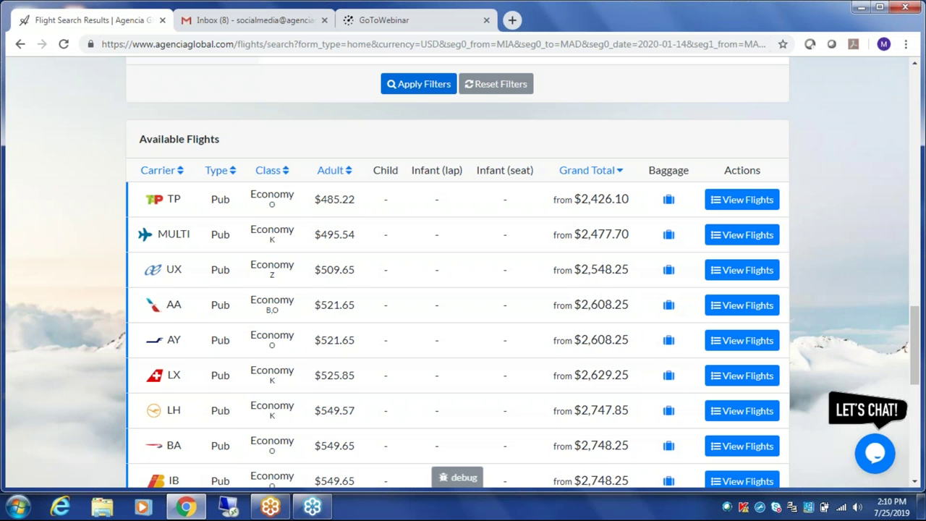
- Scroll from the Carrier Matrix down to Available Flights, briefly highlighting the Air Europa UX entry
scroll(695, 241, "up", 4)
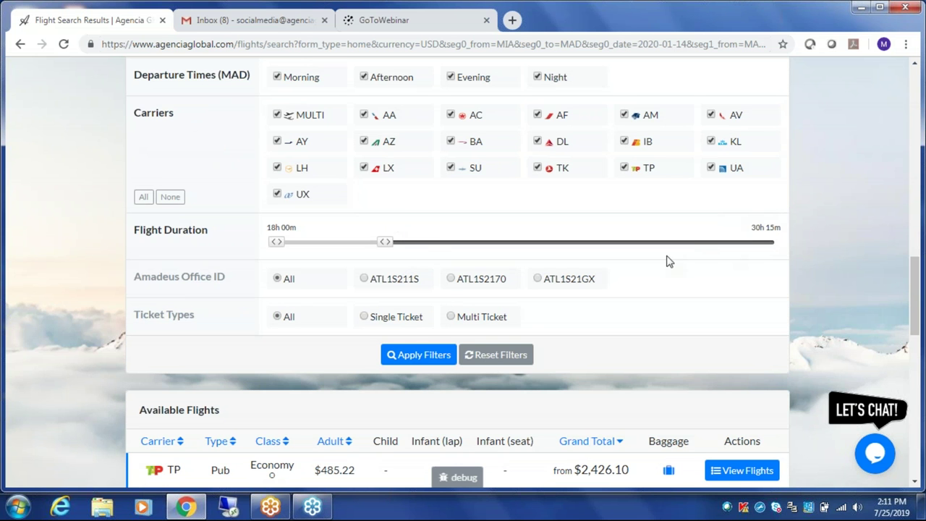
scroll(411, 249, "down", 5)
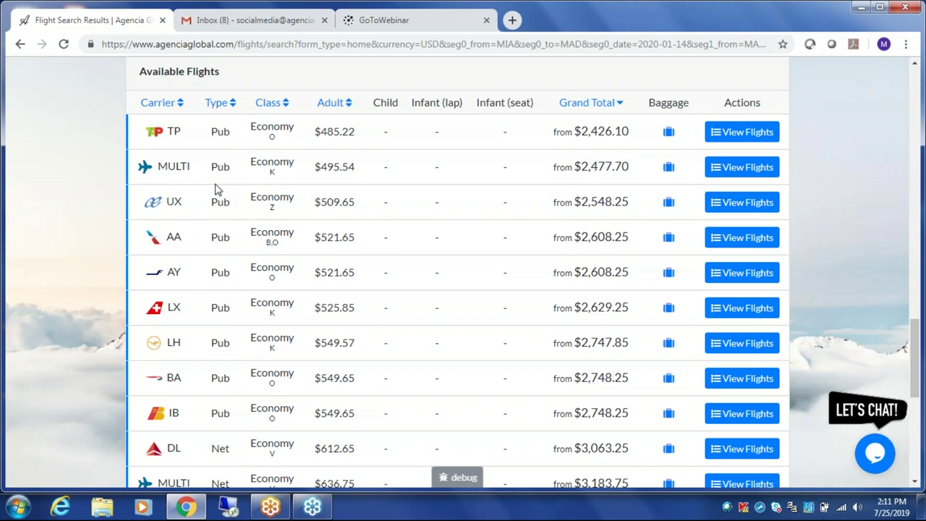
left_click_drag(145, 207, 205, 208)
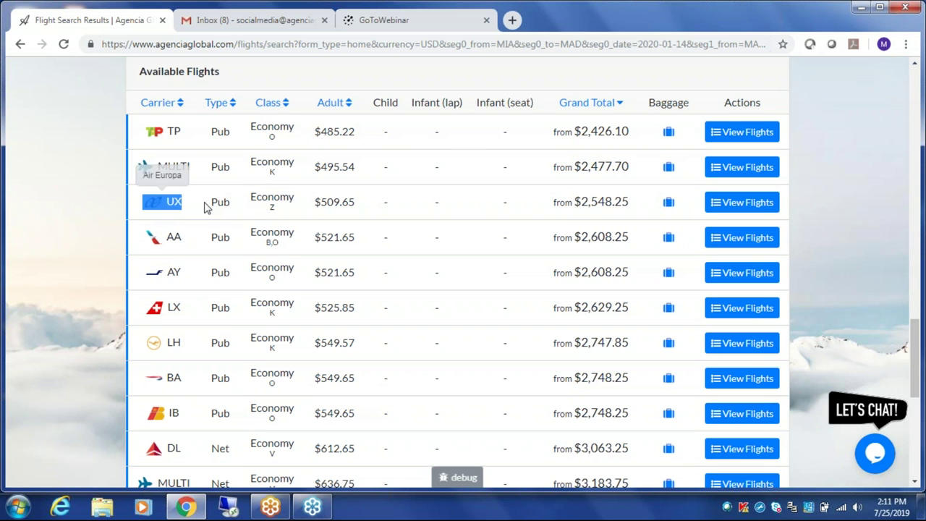
left_click(199, 209)
mouse_move(320, 211)
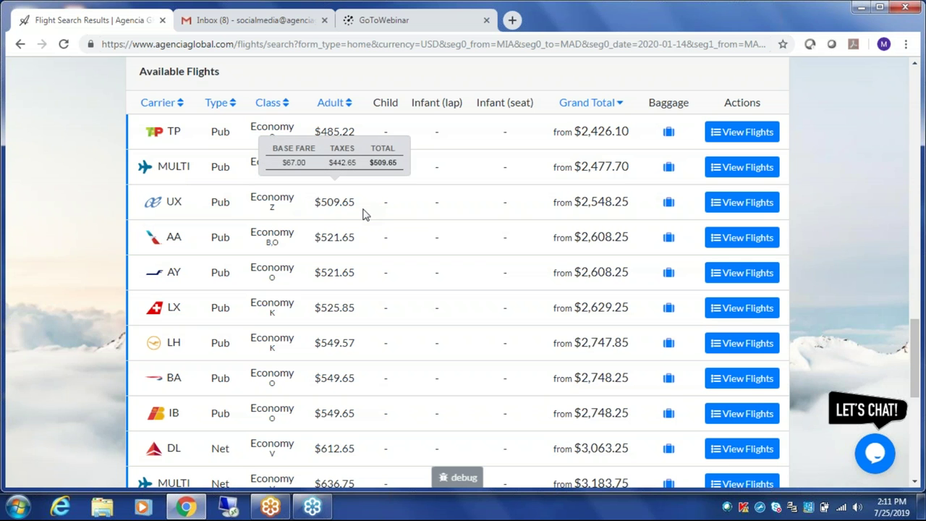
scroll(364, 213, "up", 9)
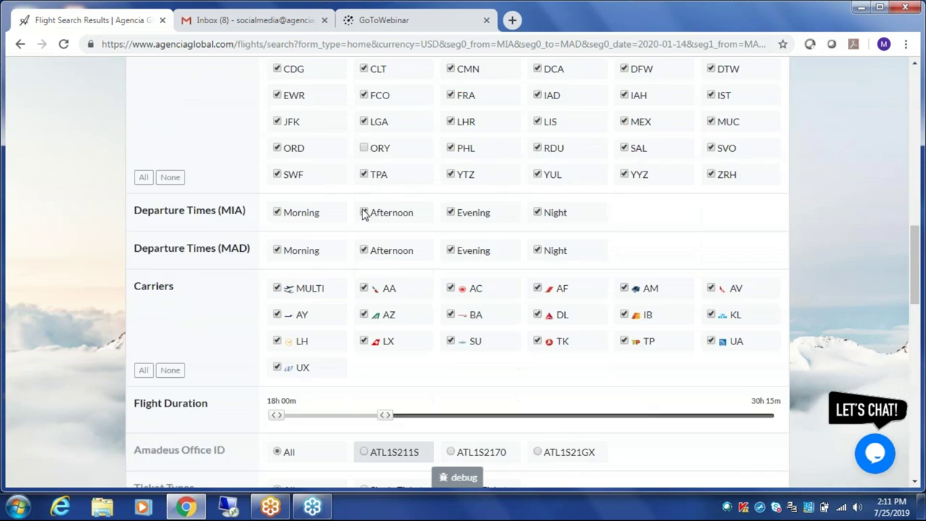
scroll(535, 219, "up", 5)
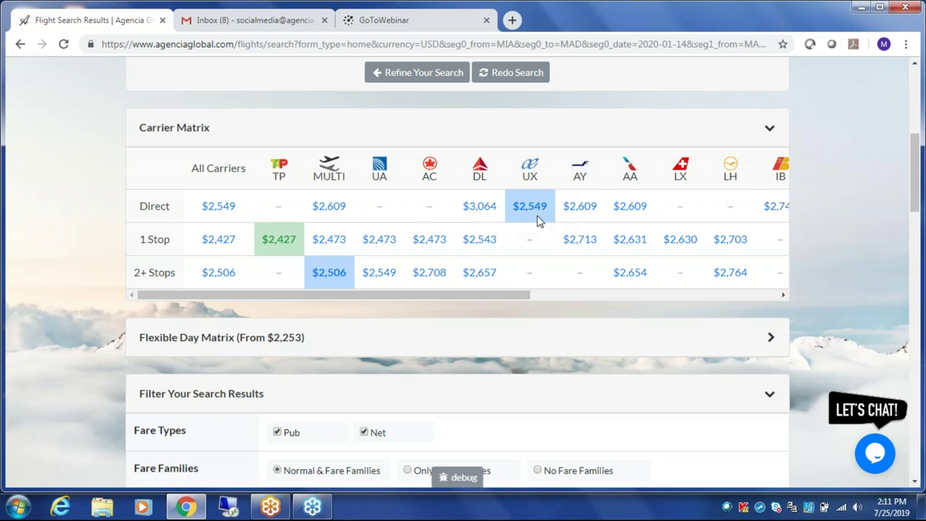
scroll(537, 226, "down", 7)
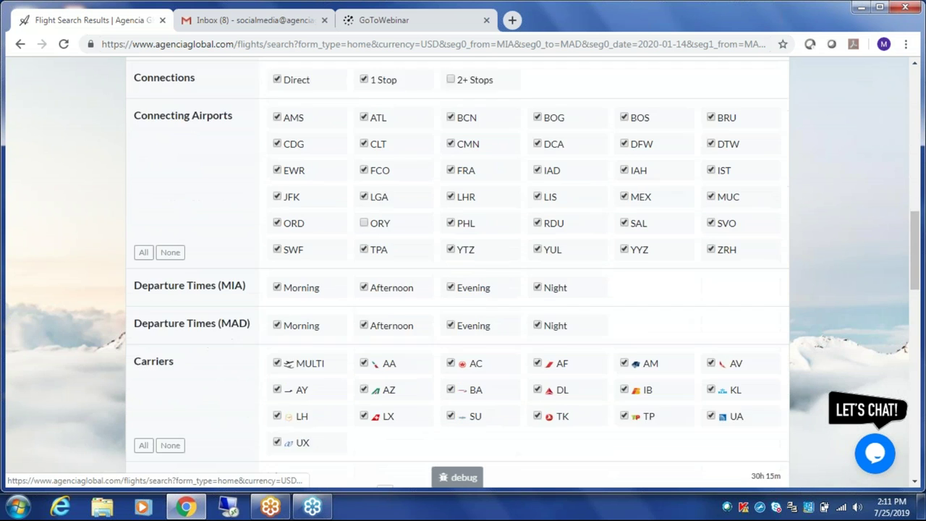
scroll(463, 272, "down", 7)
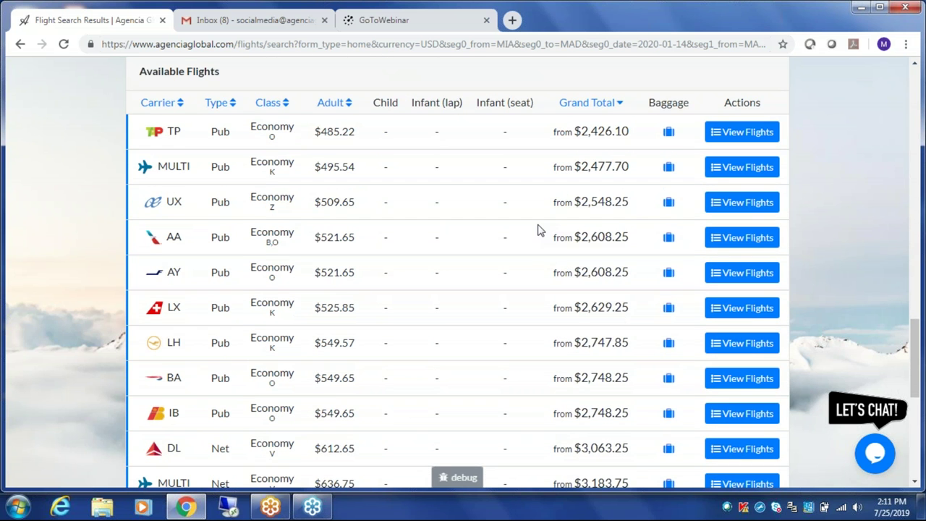
mouse_move(601, 201)
- Expand TP's flight options, then collapse them back to the carrier summary list
left_click(745, 133)
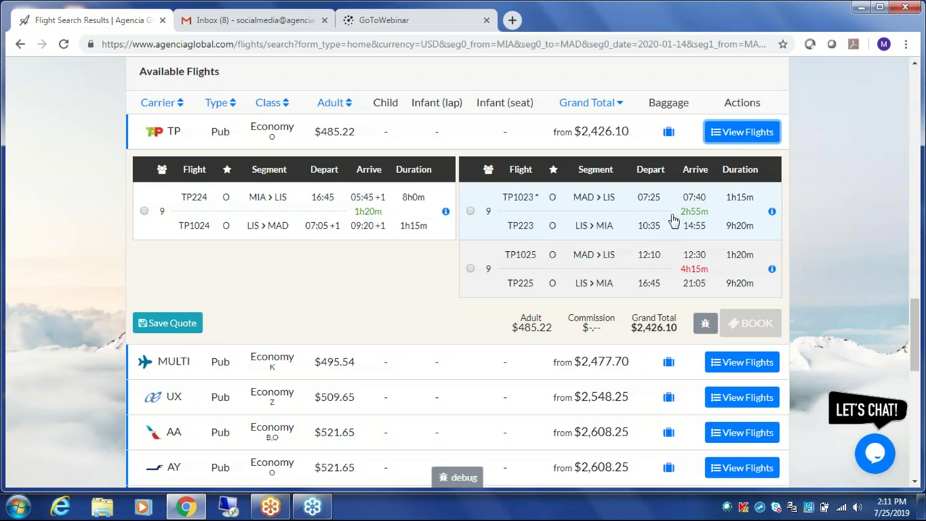
left_click(734, 137)
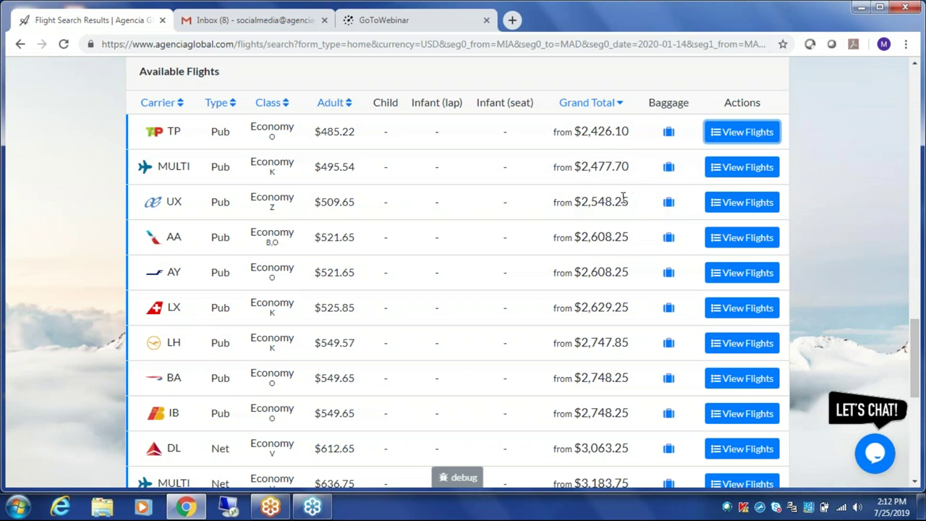
- Show UX's flight options and view the fare breakdowns for $509.65 and $2,548.25
left_click(735, 203)
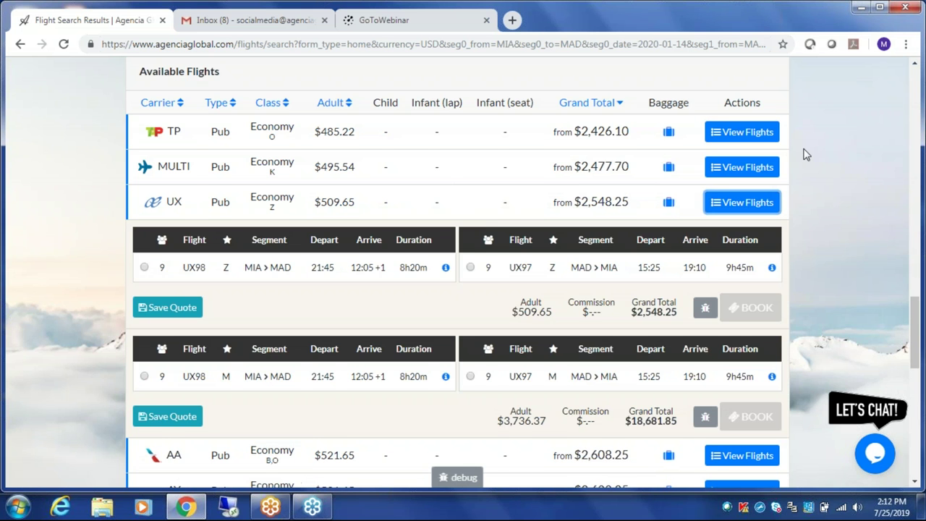
scroll(807, 154, "down", 1)
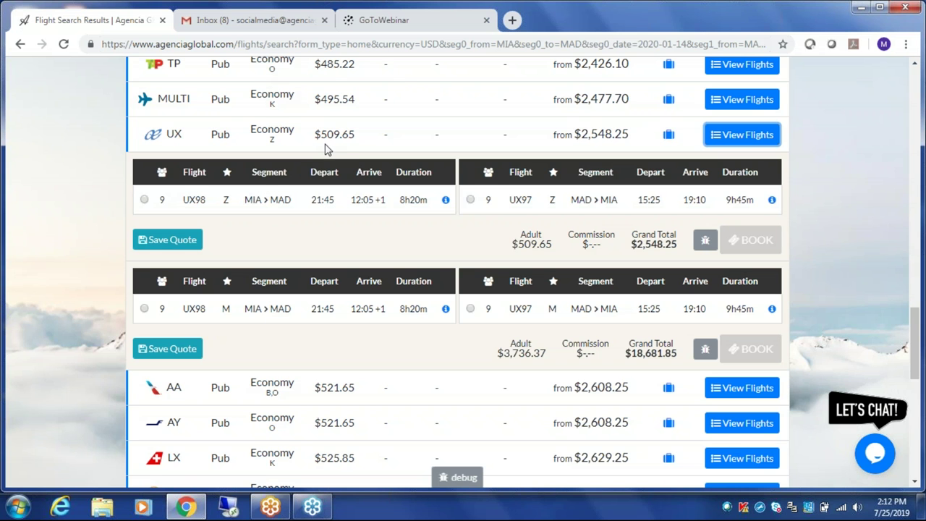
mouse_move(329, 149)
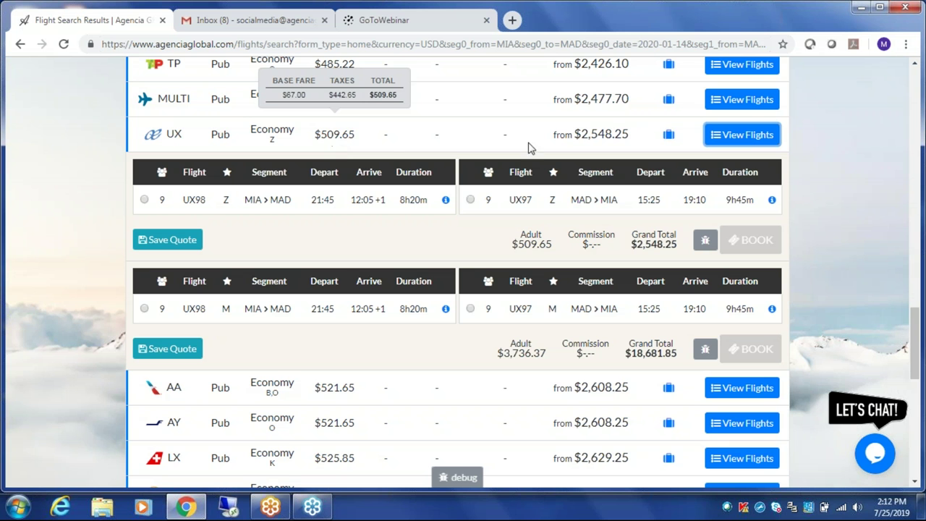
mouse_move(611, 134)
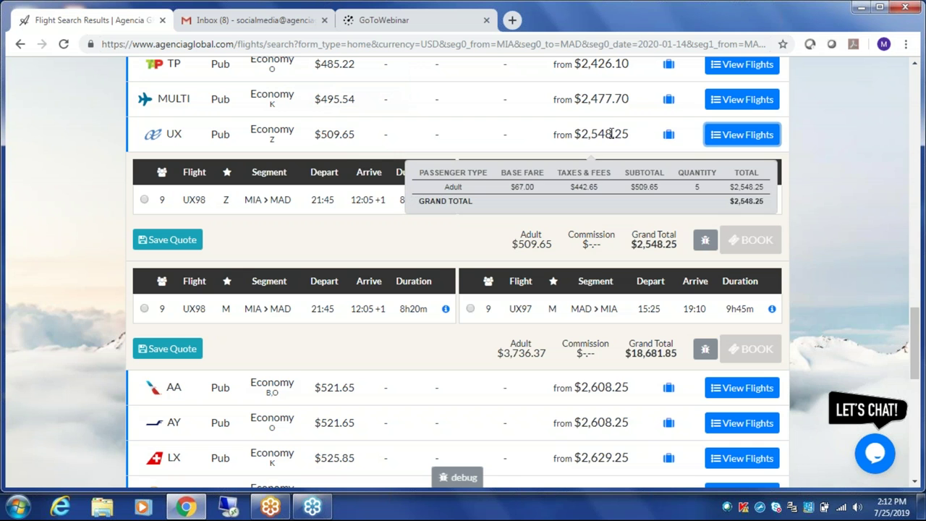
- Check Air Europa's baggage policy in a new tab, then read the UX97 return flight's fare rules
left_click(669, 135)
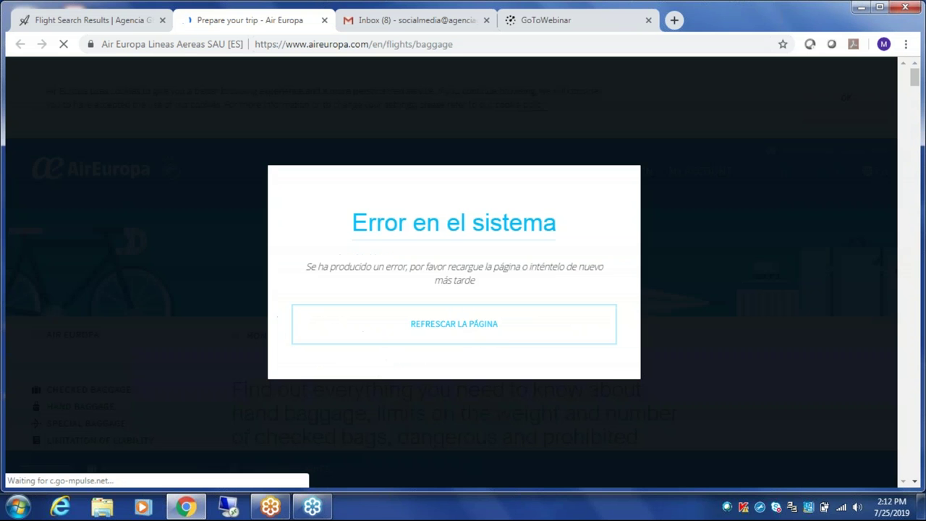
left_click(60, 18)
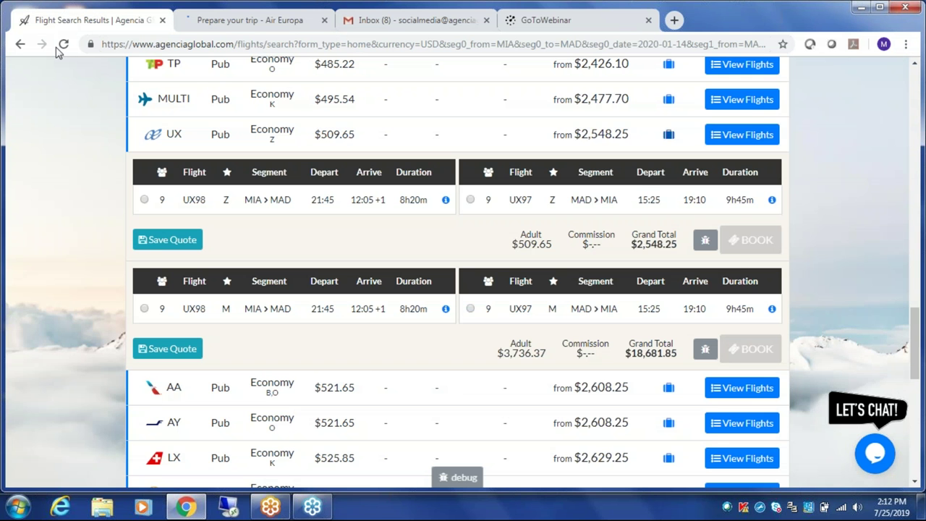
left_click(773, 201)
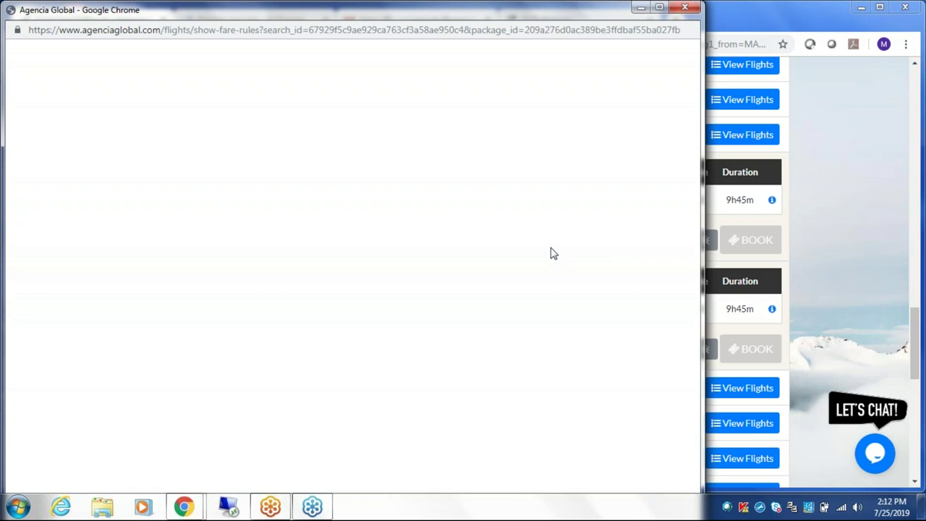
scroll(550, 253, "down", 15)
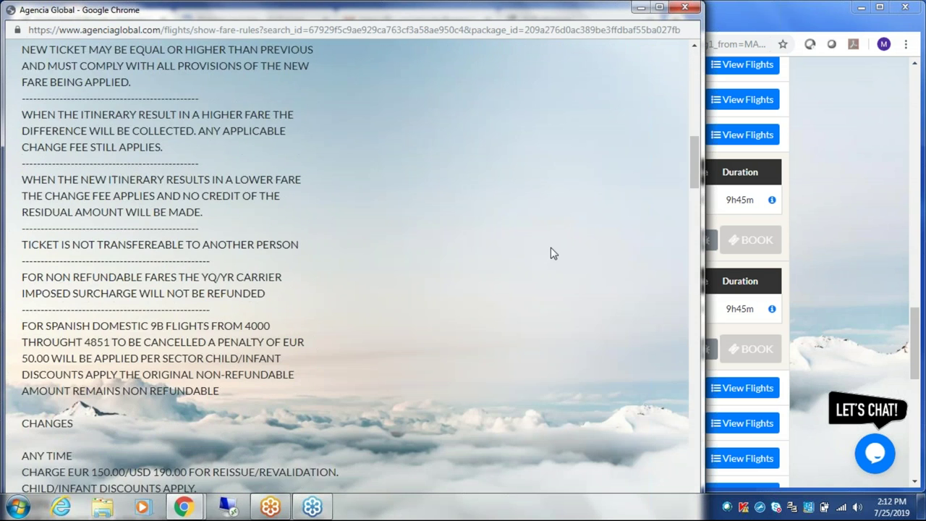
scroll(549, 254, "down", 15)
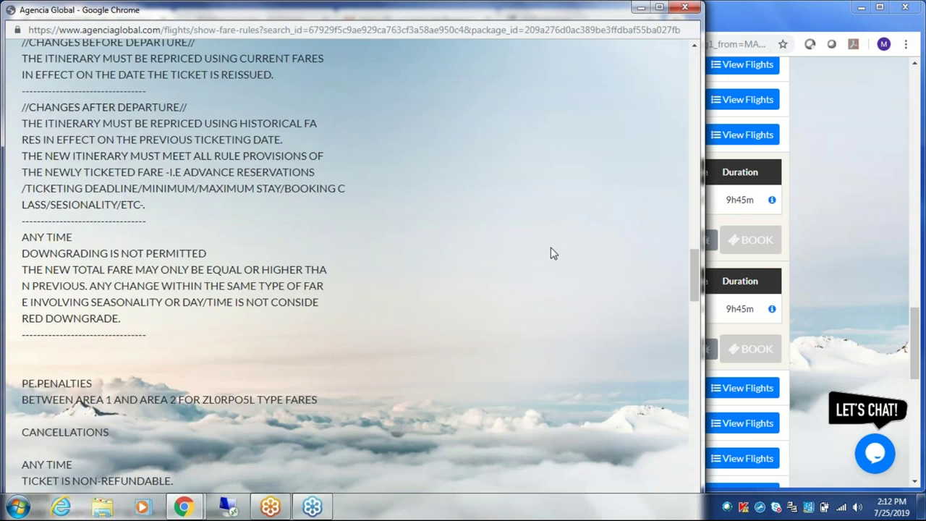
scroll(550, 254, "down", 8)
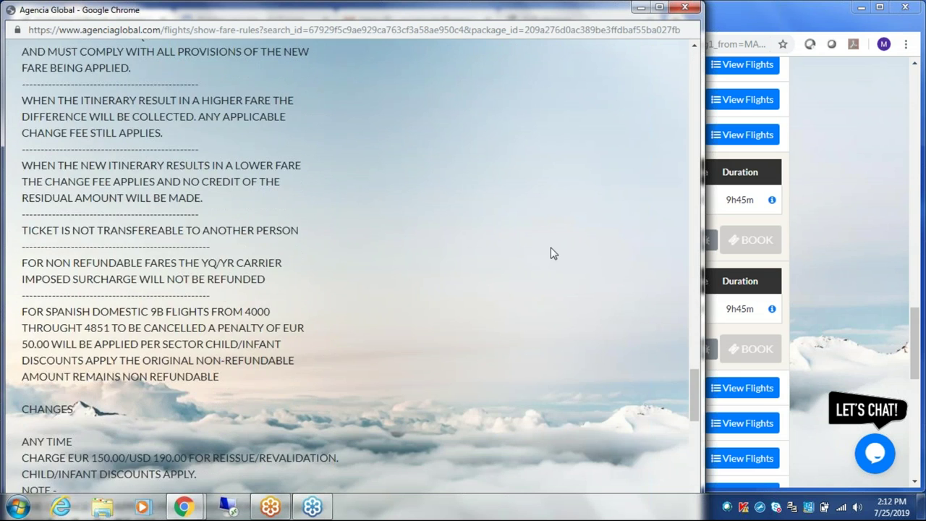
scroll(550, 254, "down", 12)
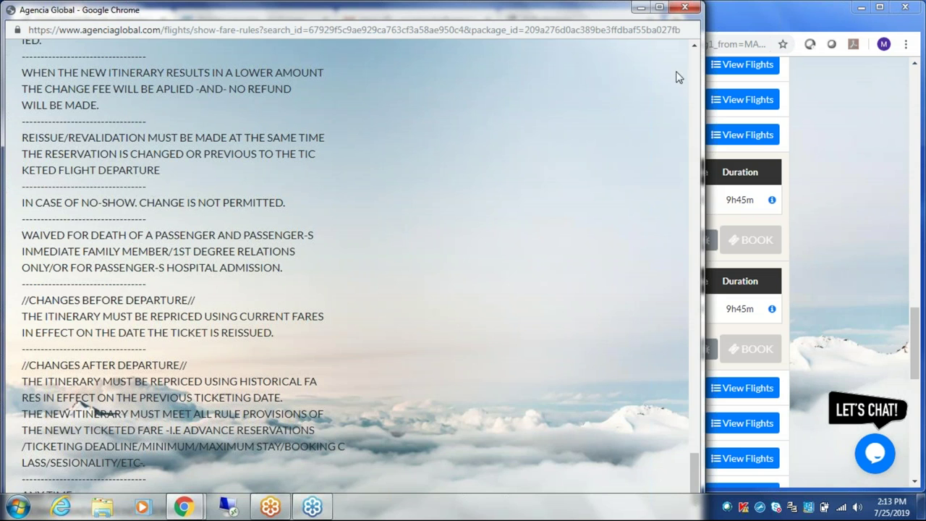
left_click(685, 9)
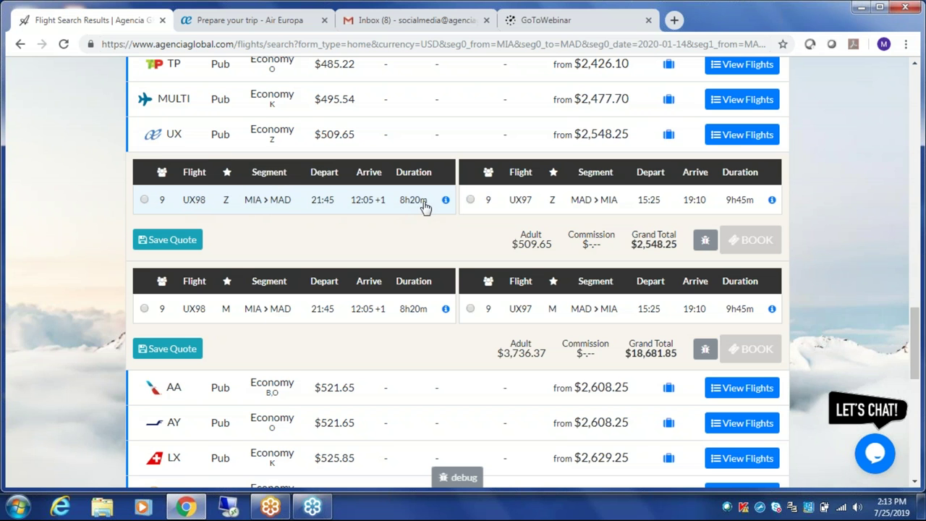
- Select the UX98 outbound and UX97 return flights and book the Lite $509.65 fare
left_click(144, 200)
left_click(471, 200)
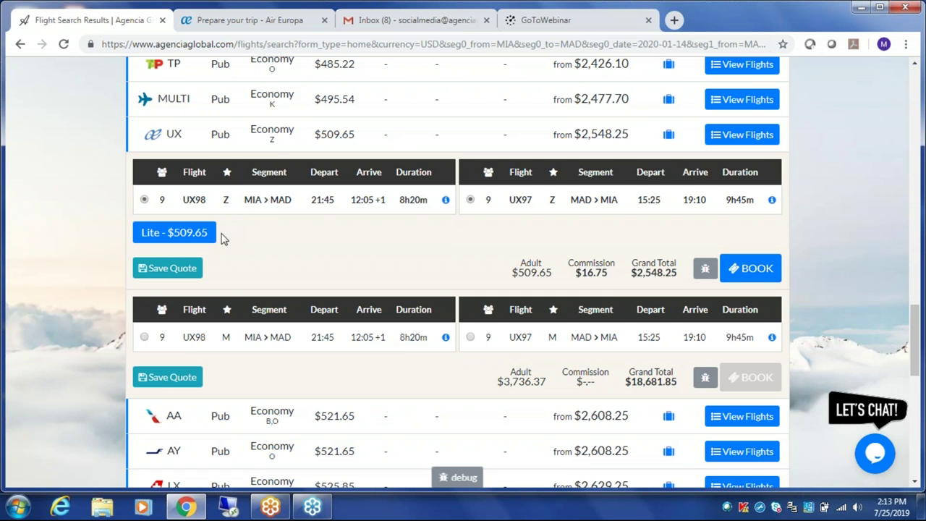
mouse_move(209, 238)
left_click(759, 275)
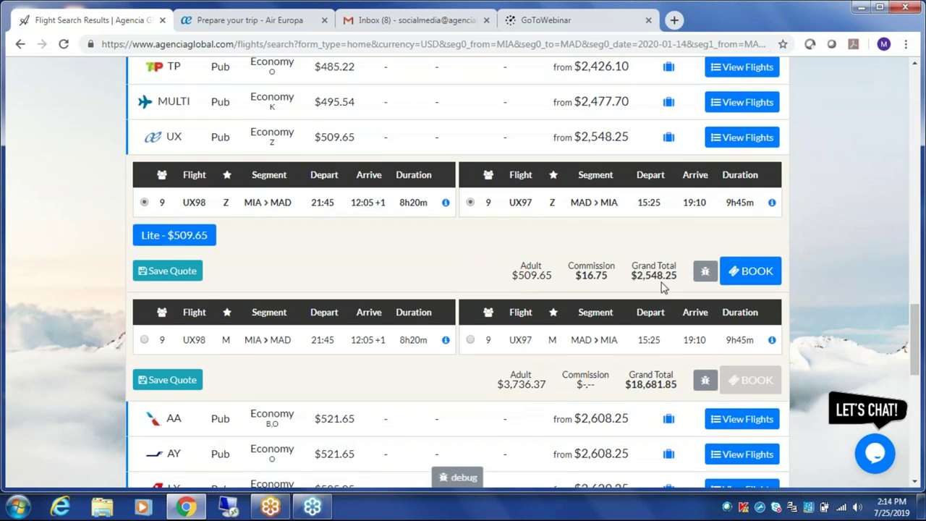
- Collapse the search filters and expand the Flexible Day Matrix, showing a lowest price of $2,253
scroll(671, 290, "up", 1)
scroll(458, 290, "up", 10)
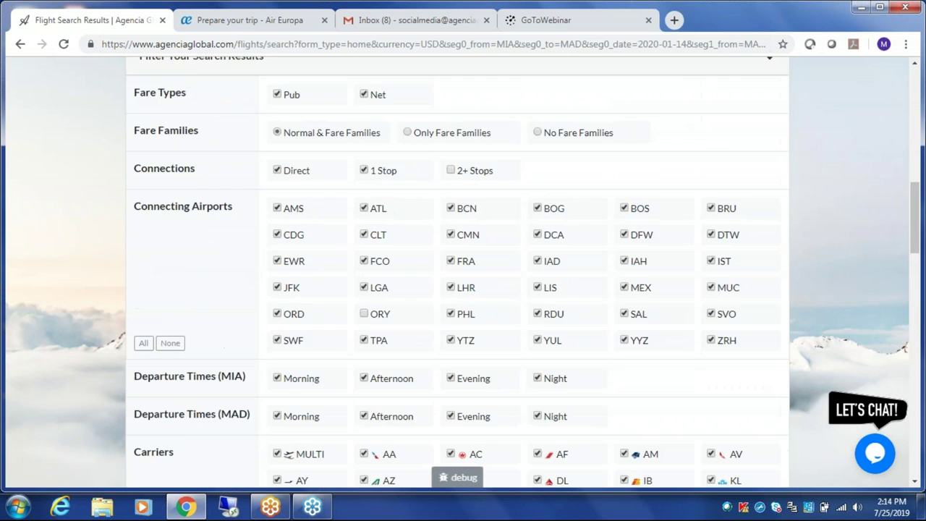
scroll(238, 263, "up", 2)
left_click(242, 257)
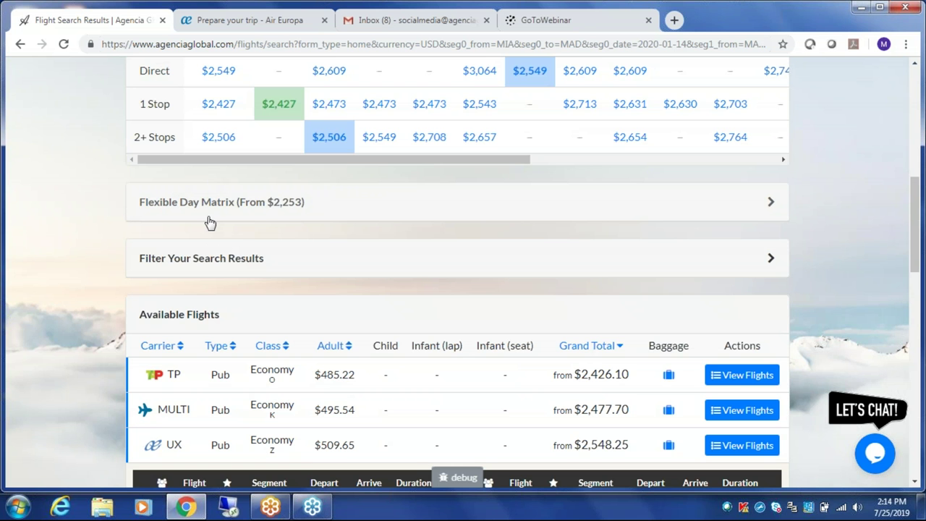
left_click(394, 208)
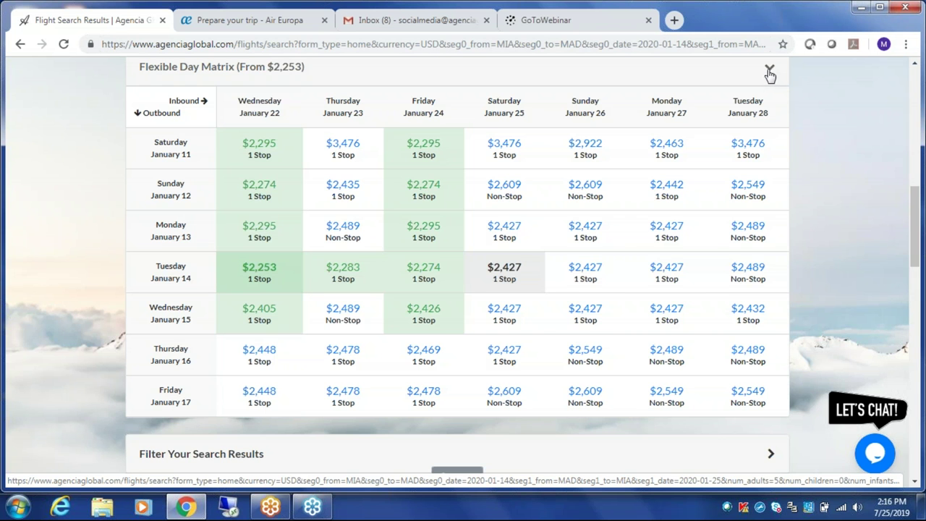
- Collapse the day matrix, book the Air Europa 98/97 flights, and autofill passenger details
left_click(770, 69)
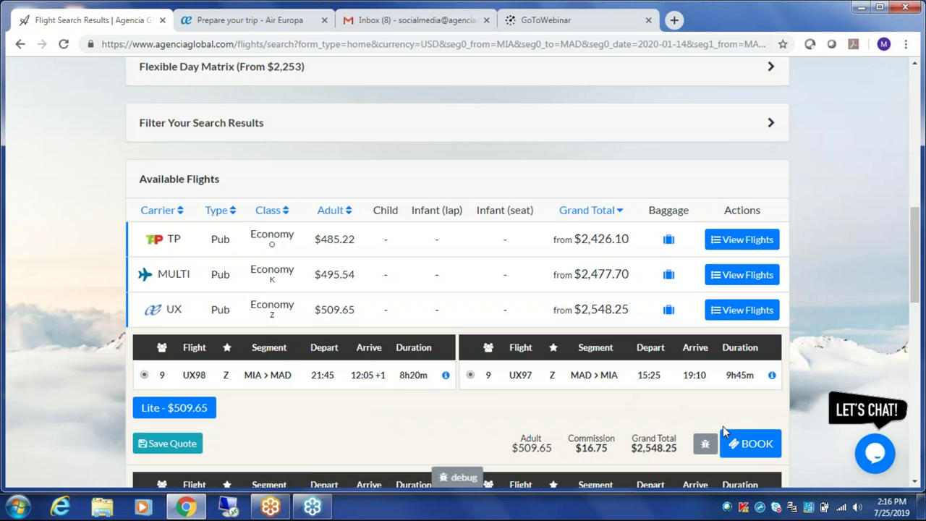
left_click(748, 443)
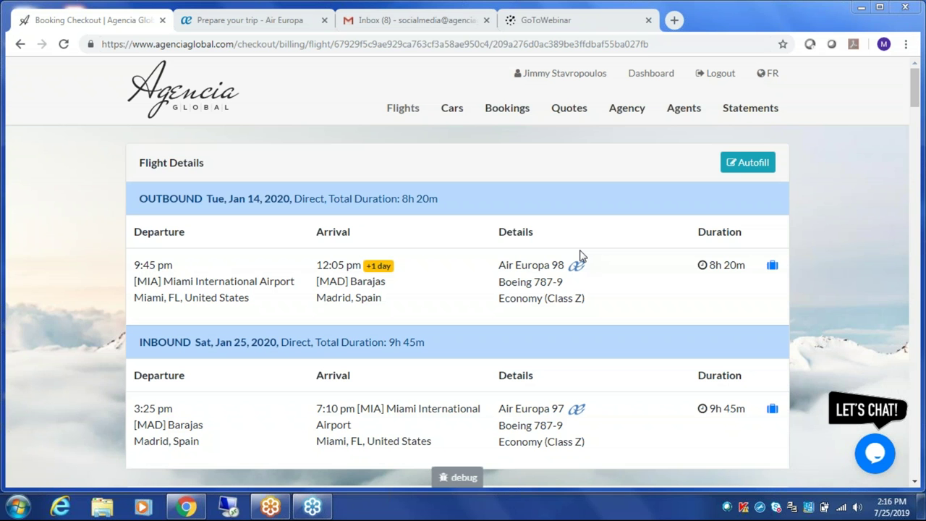
left_click(767, 165)
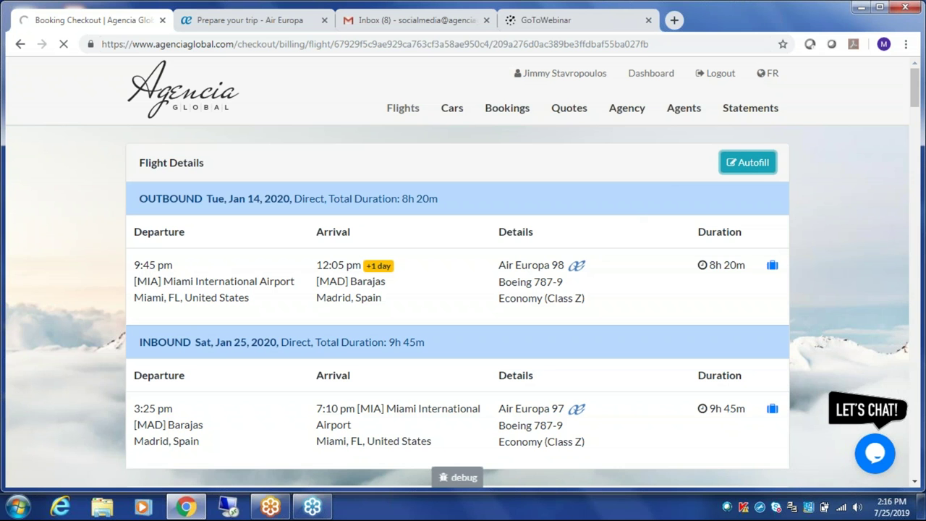
- Autofill the passenger details on the checkout page
left_click(755, 166)
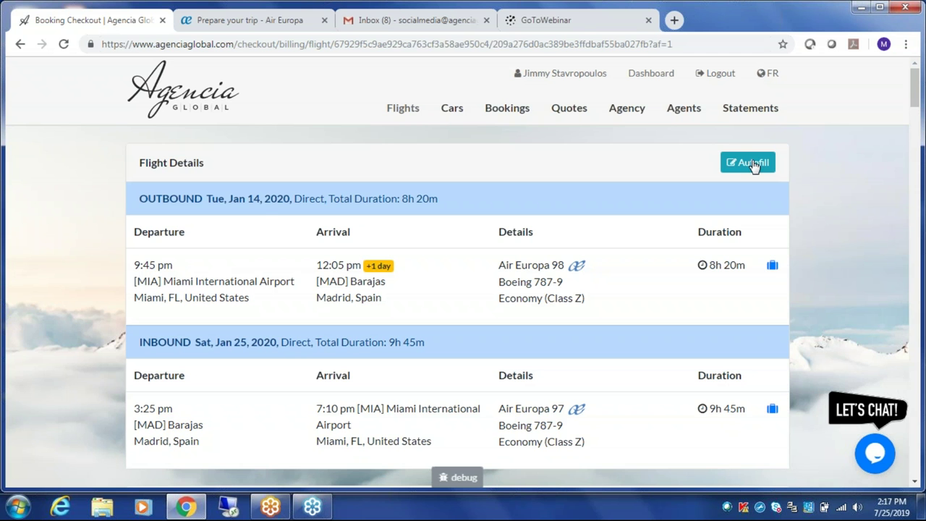
left_click(754, 166)
scroll(264, 221, "down", 1)
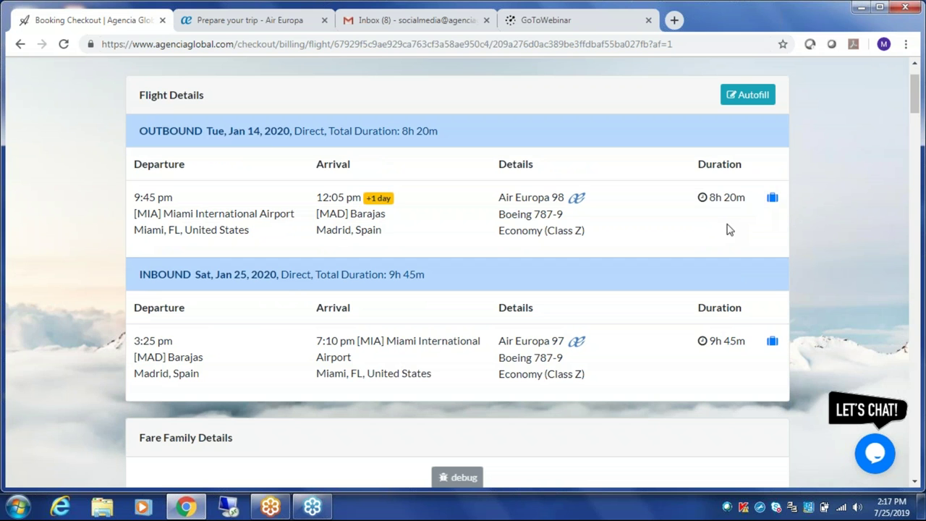
- Highlight the Boeing 787-9 and Economy Class Z details, then scroll to the Price Breakdown
left_click_drag(572, 215, 516, 215)
left_click_drag(589, 229, 512, 231)
left_click(432, 135)
scroll(337, 214, "down", 10)
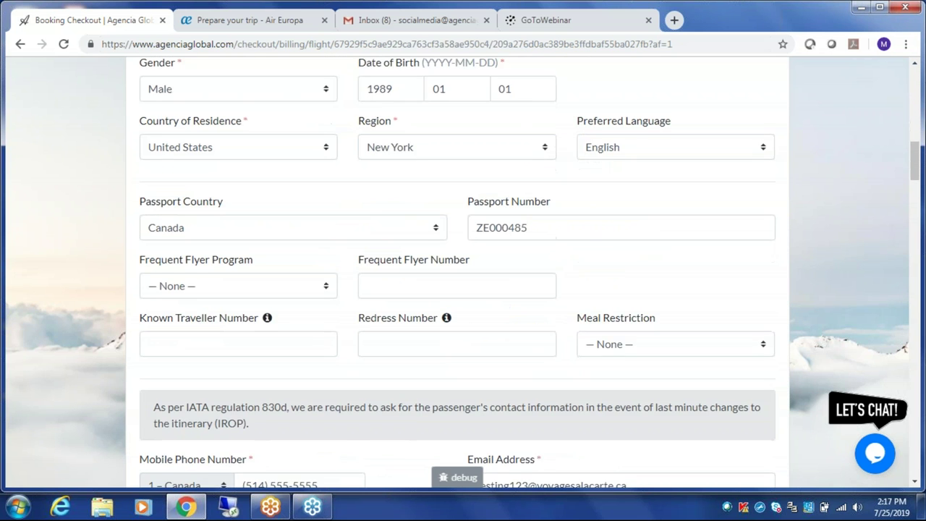
scroll(457, 273, "down", 14)
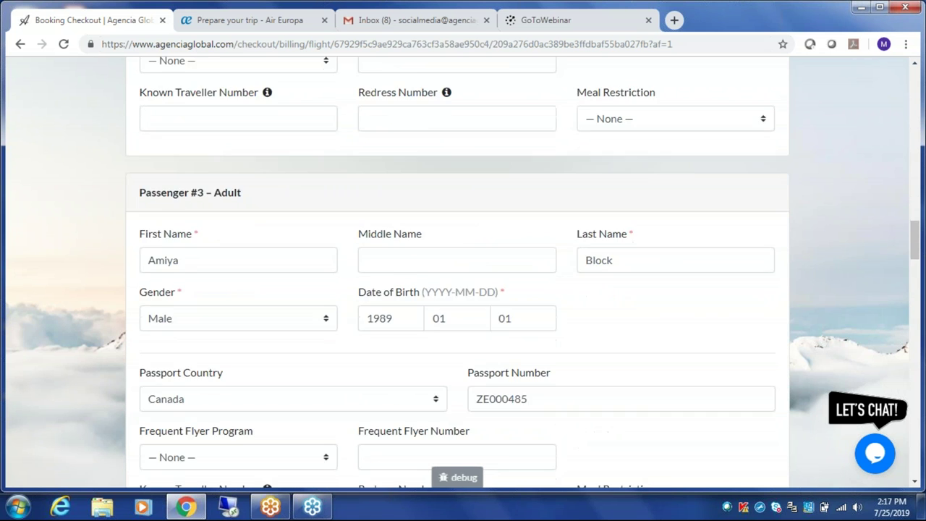
scroll(457, 273, "down", 15)
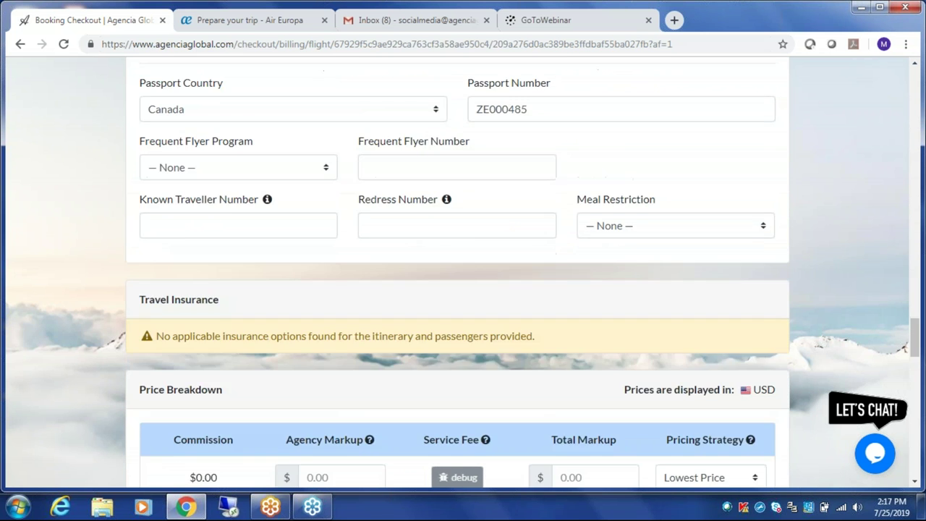
scroll(457, 273, "down", 5)
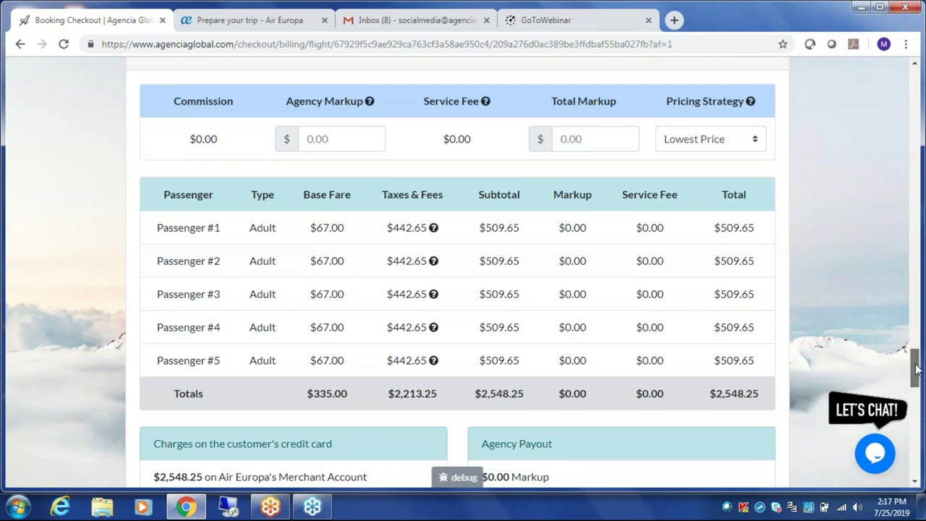
- Nudge the page up so the Price Breakdown header with commission, markup and service fee shows
left_click_drag(916, 369, 916, 366)
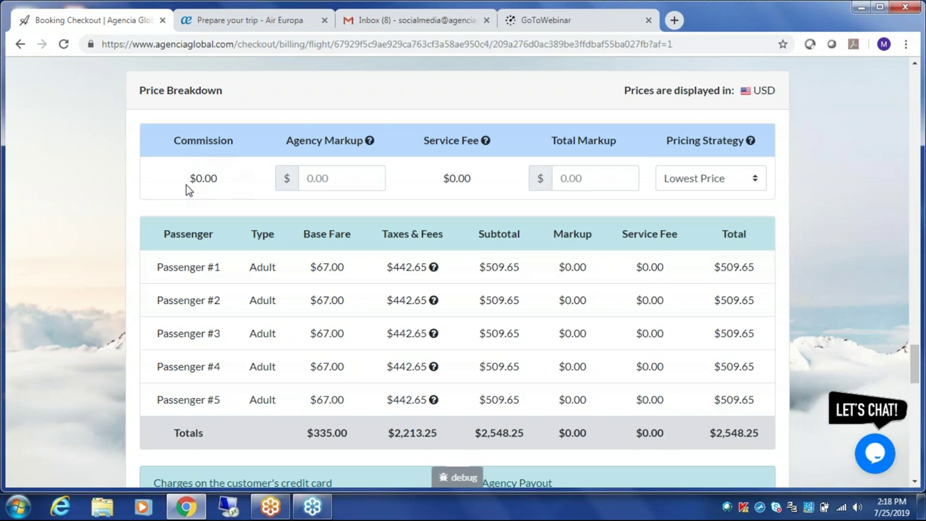
- Show the Agency Markup tooltip: $0.00 Air Europa allowance and $670.00 maximum markup
scroll(186, 190, "down", 1)
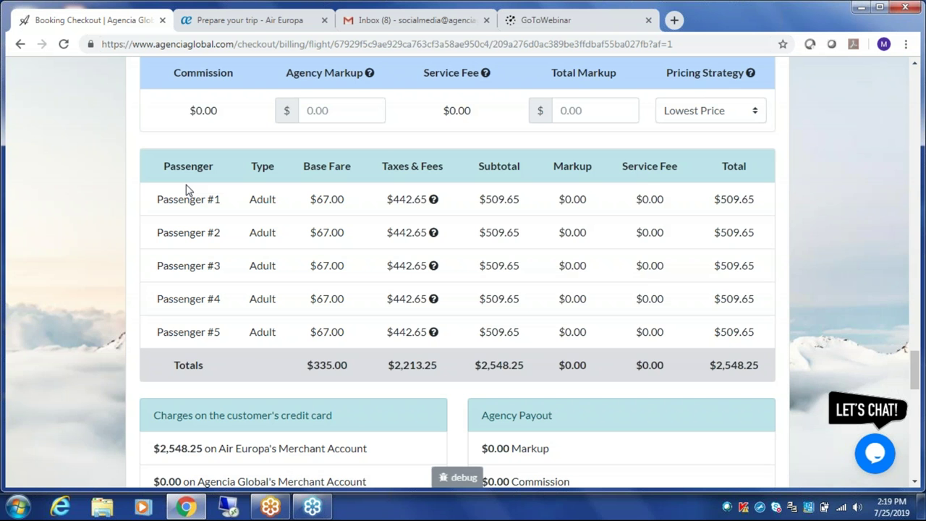
scroll(187, 186, "up", 1)
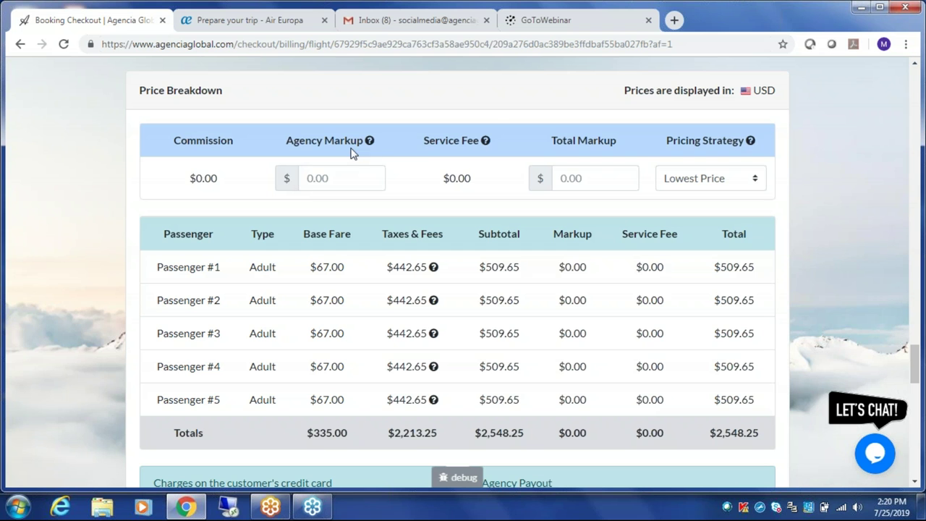
mouse_move(370, 144)
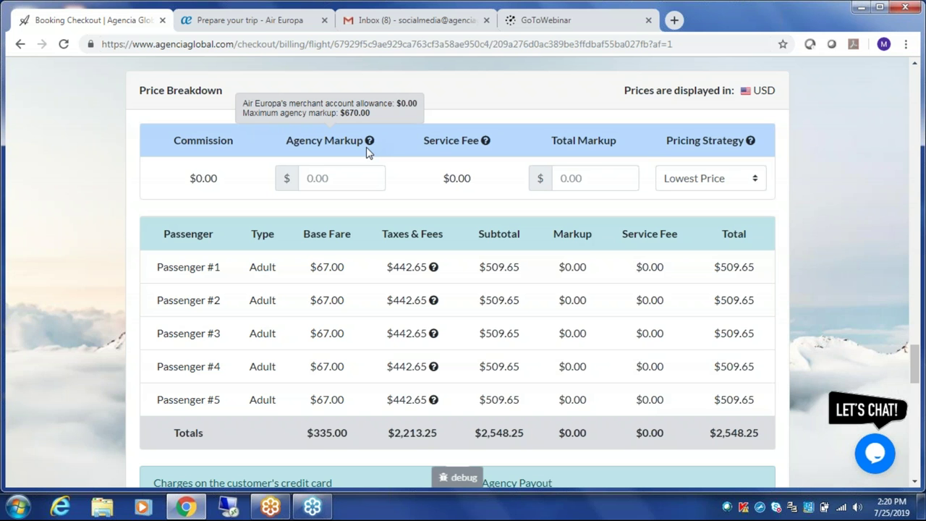
- Enter a $250 agency markup so the checkout total becomes $2,806.13
left_click(362, 178)
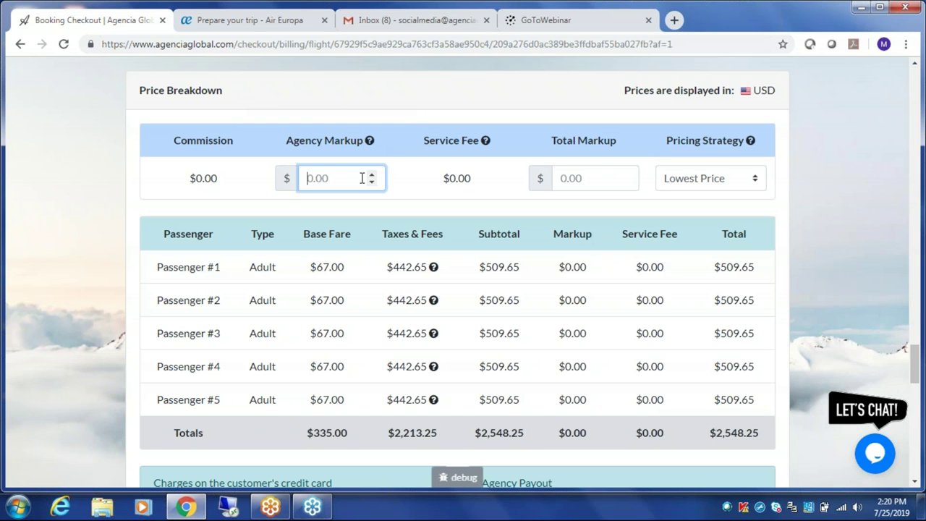
type("250")
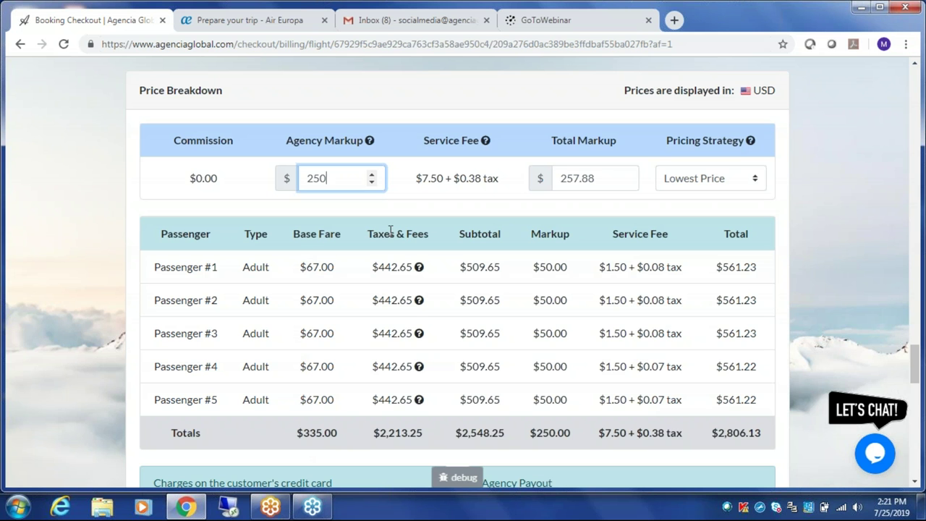
left_click_drag(455, 432, 570, 434)
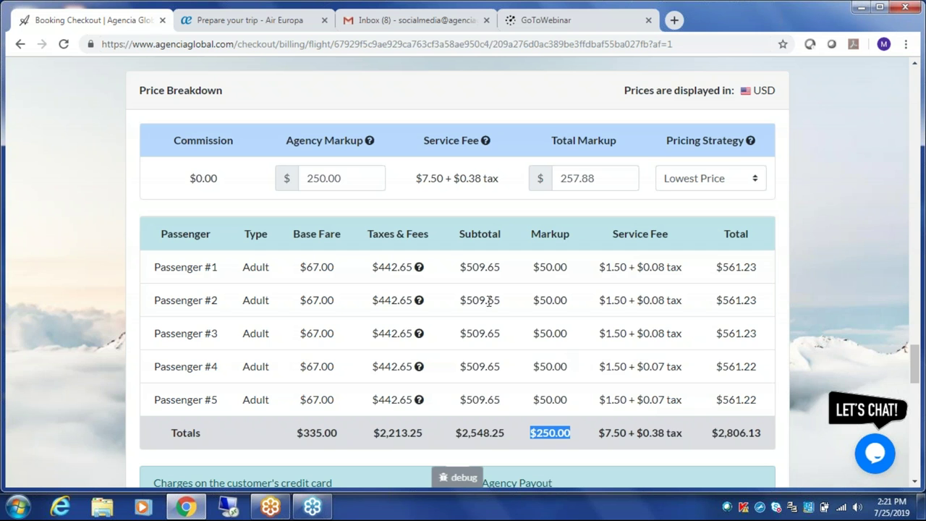
left_click(576, 445)
scroll(572, 444, "down", 2)
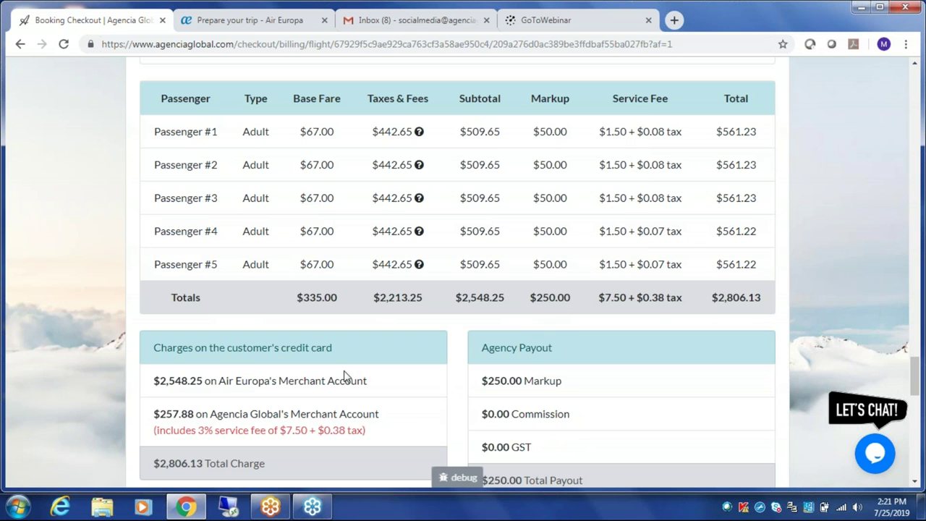
left_click_drag(383, 421, 153, 417)
left_click(380, 413)
left_click_drag(455, 297, 570, 297)
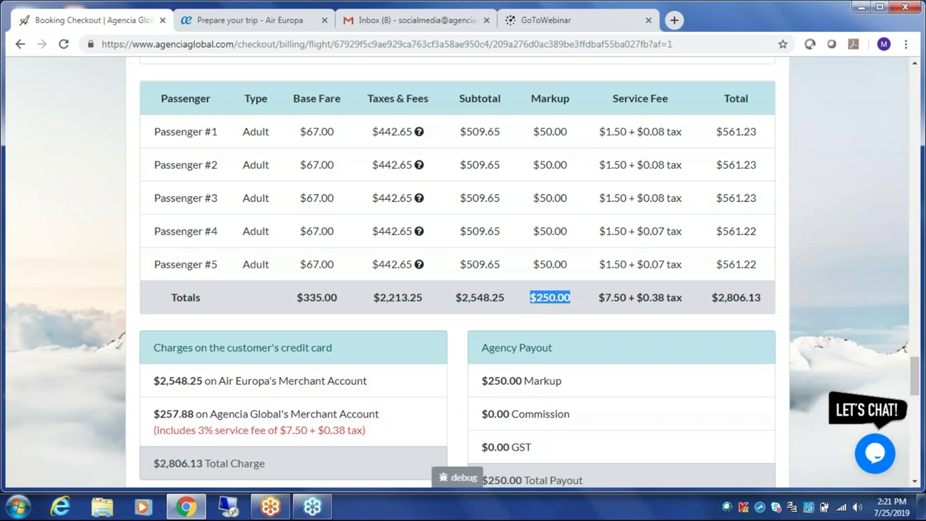
left_click(602, 296)
left_click_drag(602, 297, 683, 298)
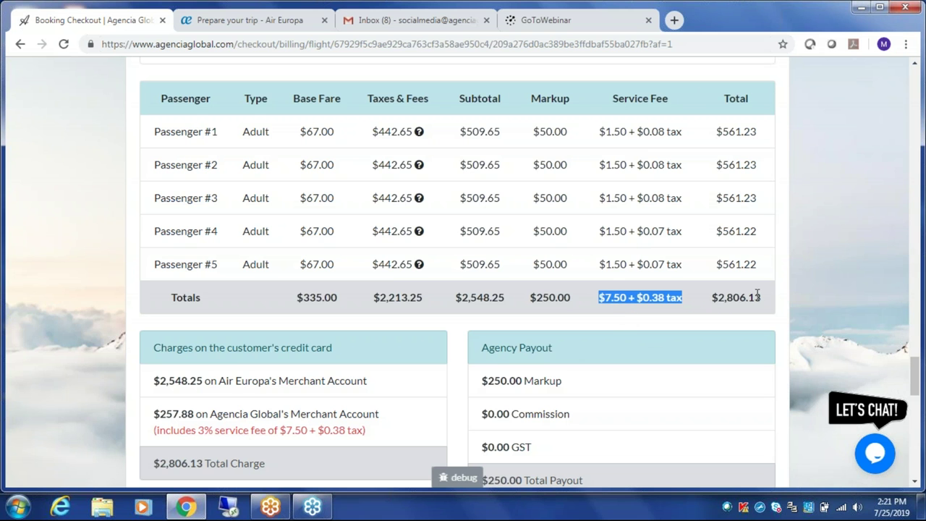
left_click(379, 386)
left_click_drag(377, 383, 145, 380)
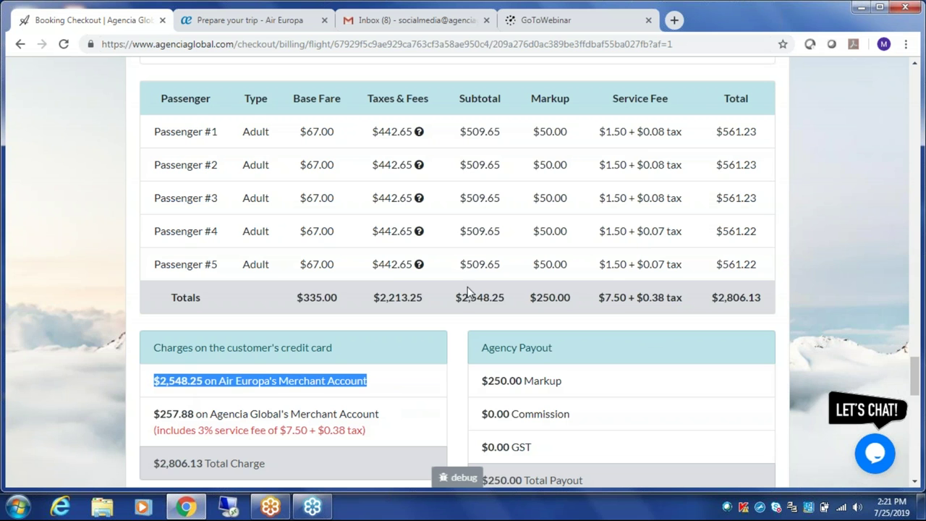
left_click(385, 393)
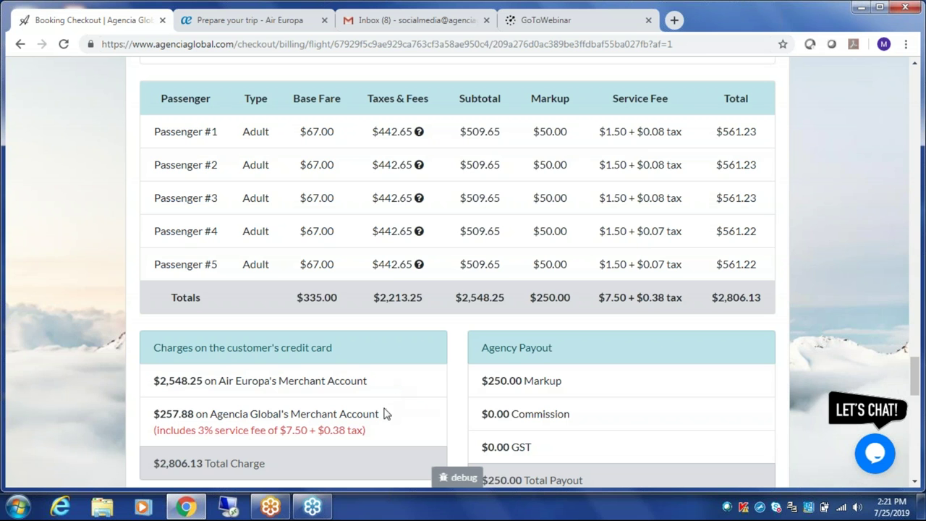
left_click_drag(380, 414, 146, 427)
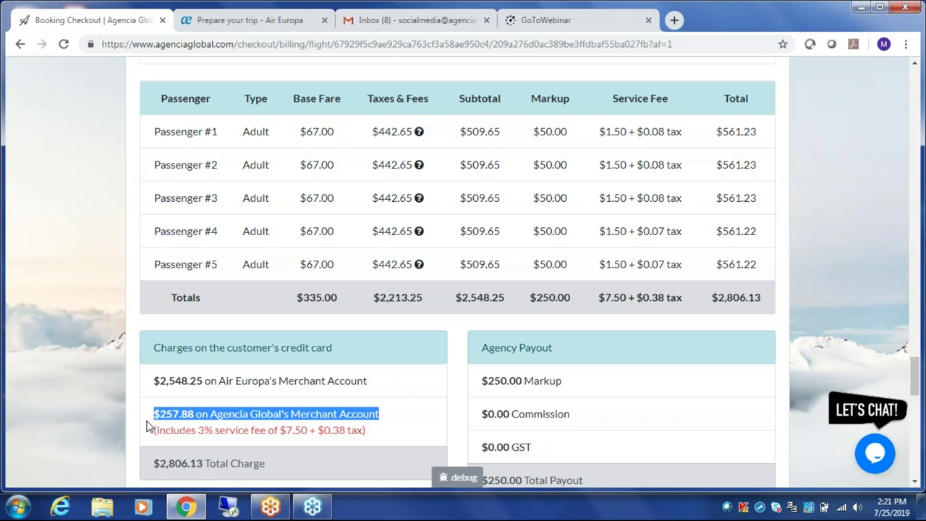
left_click(396, 403)
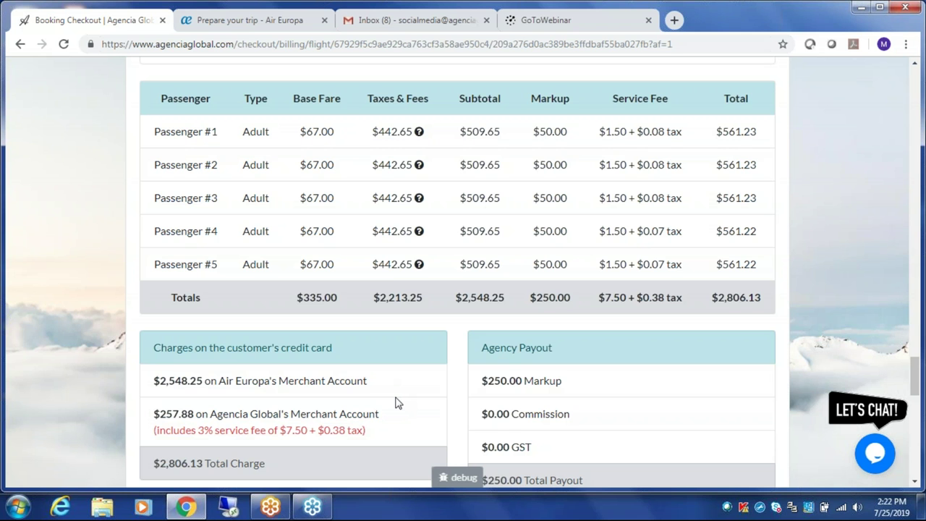
scroll(396, 403, "up", 1)
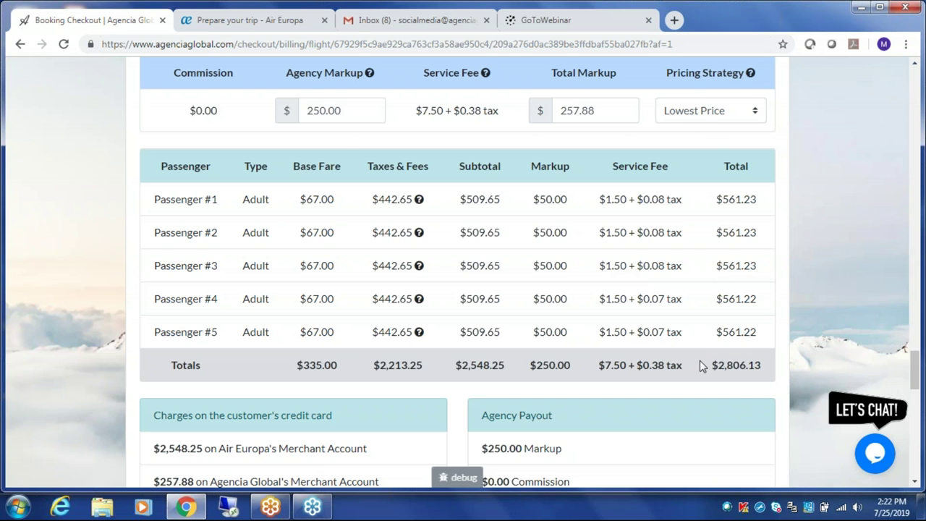
scroll(679, 365, "down", 1)
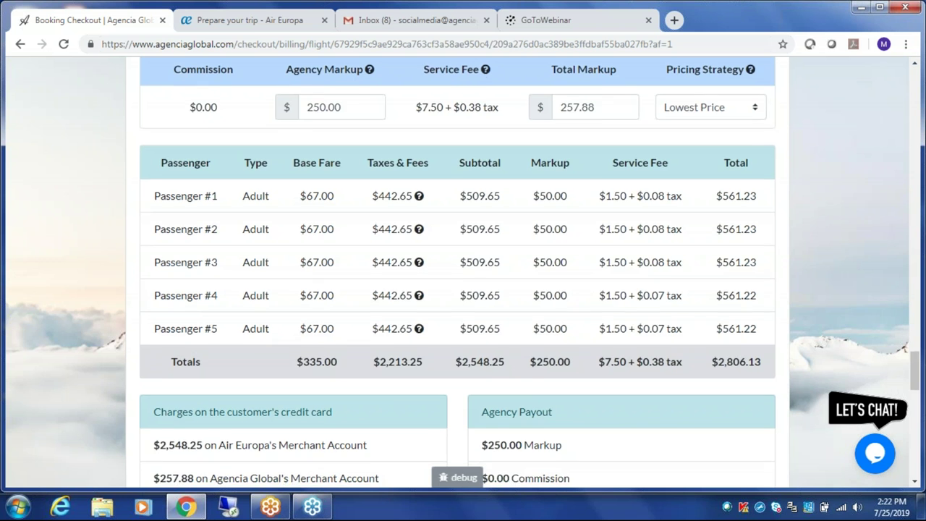
scroll(679, 365, "down", 3)
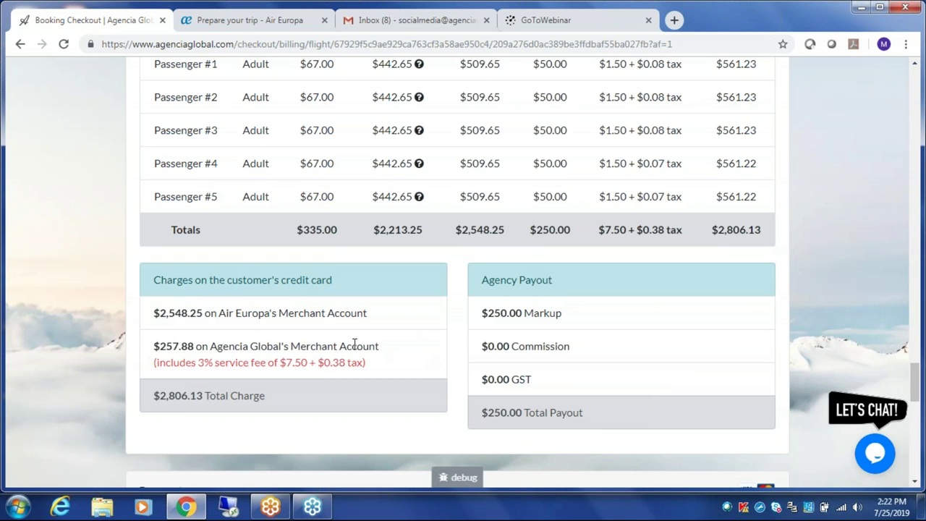
left_click_drag(145, 403, 288, 405)
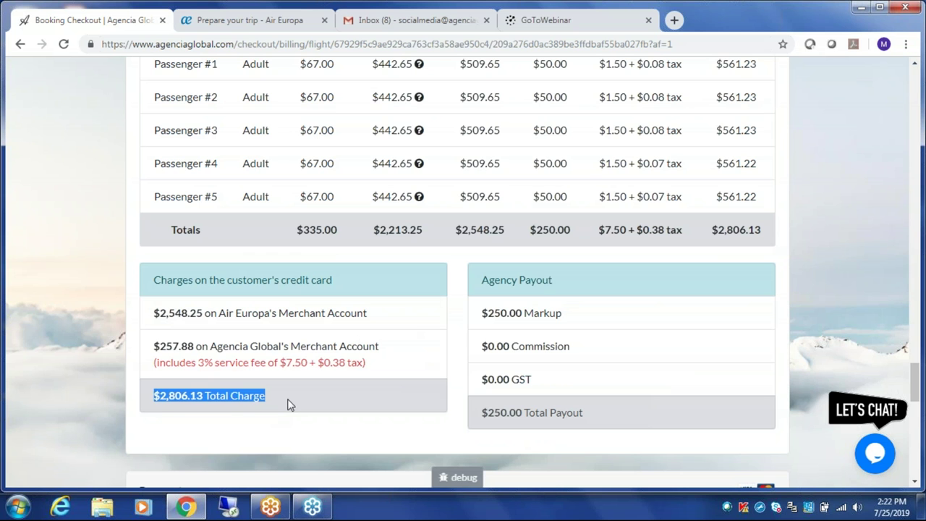
left_click(288, 405)
scroll(297, 402, "up", 1)
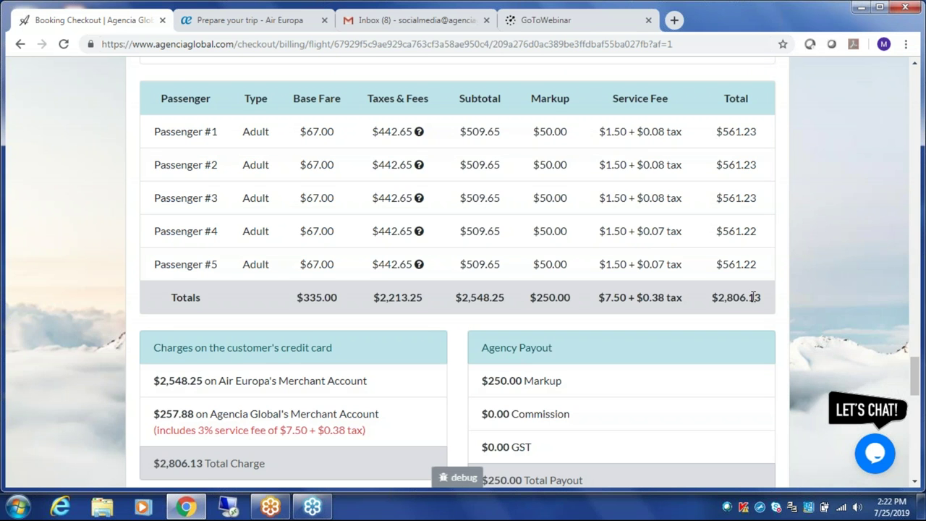
scroll(753, 297, "up", 1)
- Switch the pricing strategy to Single Charge and highlight the $2,886.40 charged to Agencia Global
left_click(759, 112)
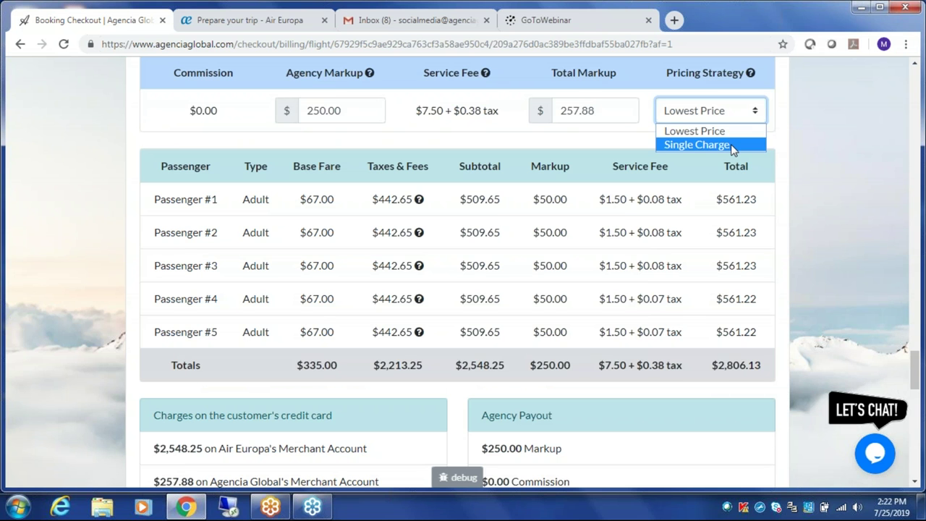
left_click(732, 145)
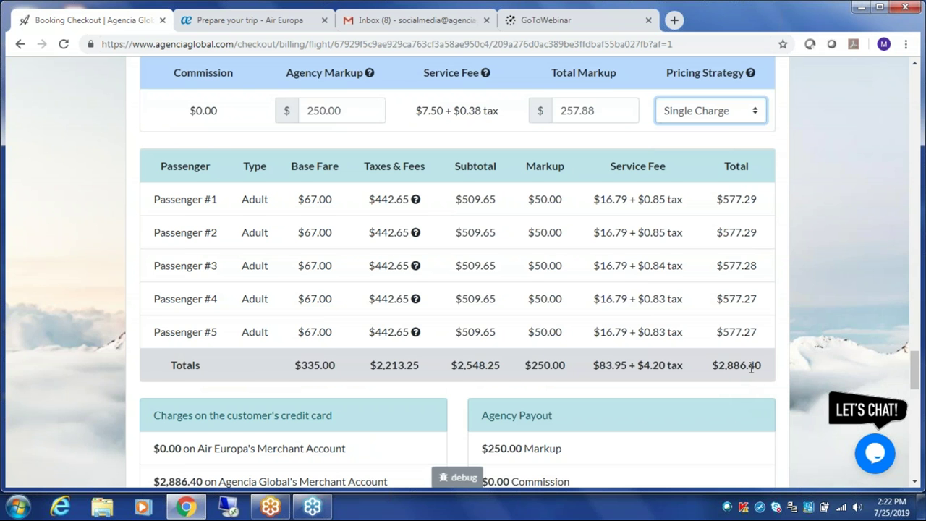
scroll(751, 367, "down", 1)
left_click_drag(405, 415, 152, 414)
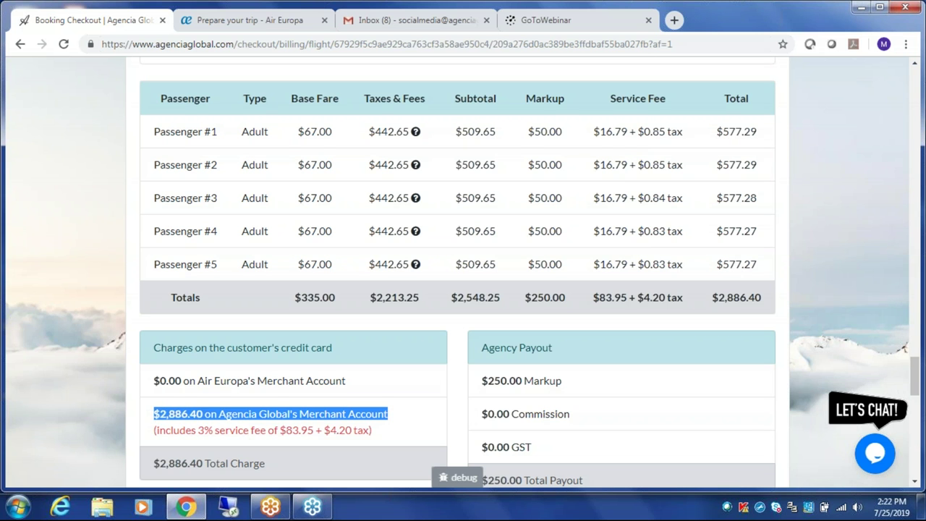
left_click(435, 412)
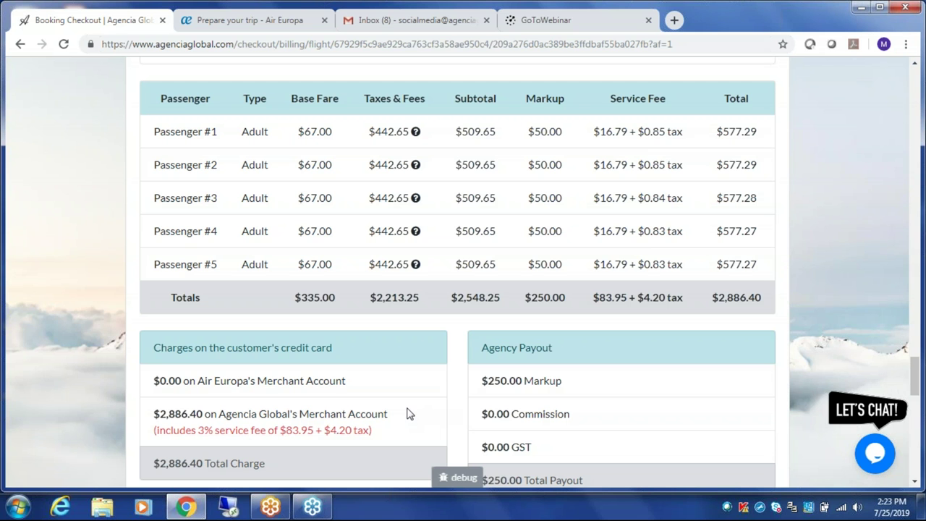
left_click_drag(159, 414, 190, 415)
- Try an agency markup of 175.00, then trim a digit and recalculate the totals
scroll(323, 408, "up", 1)
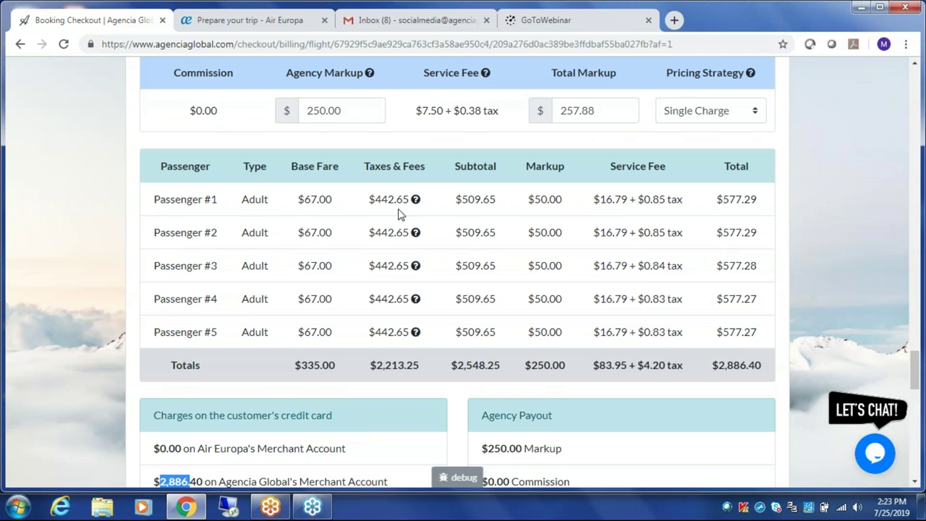
left_click_drag(324, 110, 306, 110)
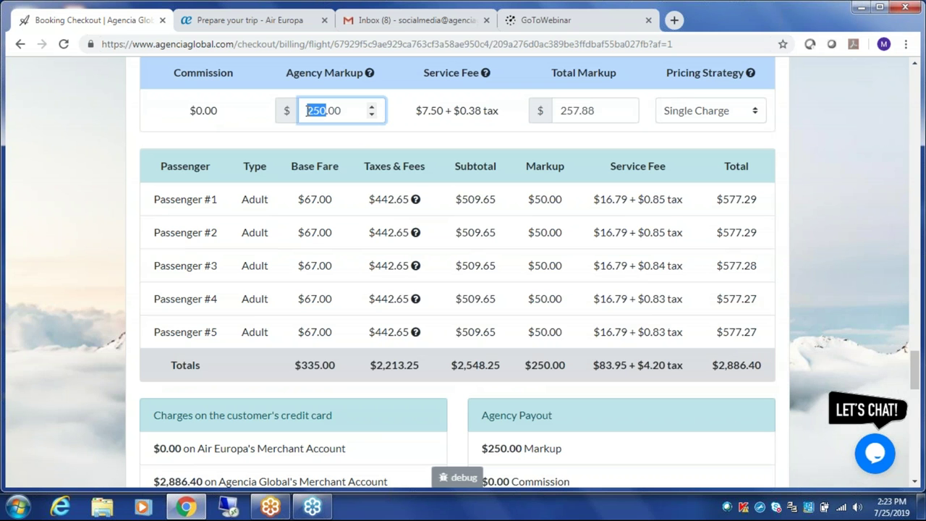
type("175")
left_click(788, 288)
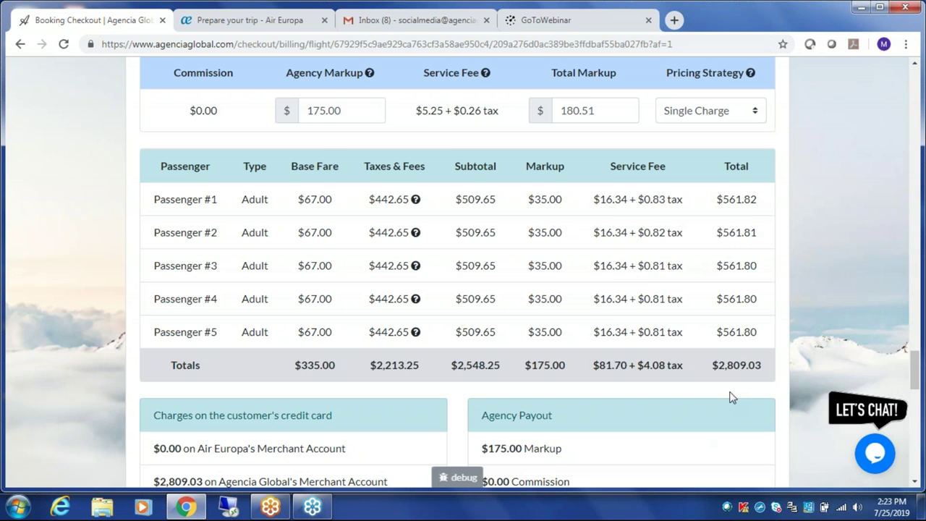
left_click(322, 112)
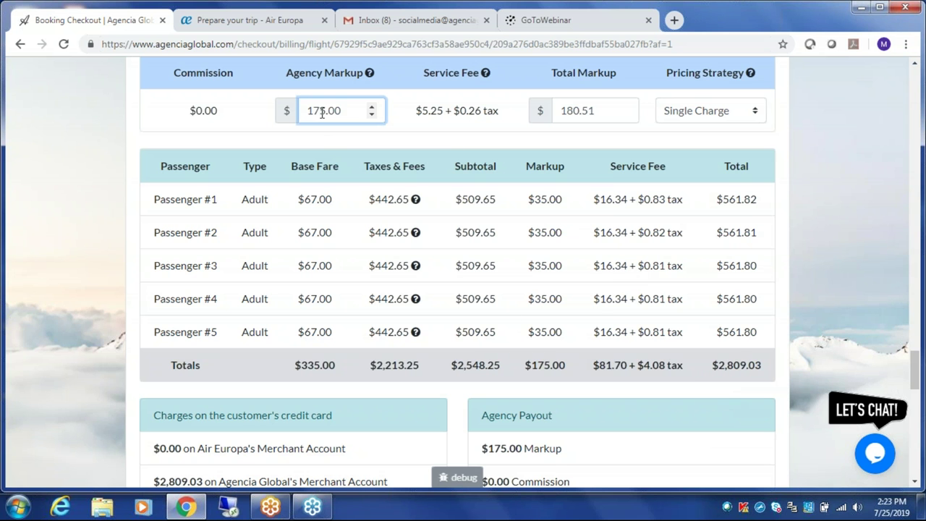
key("BackSpace")
left_click(845, 182)
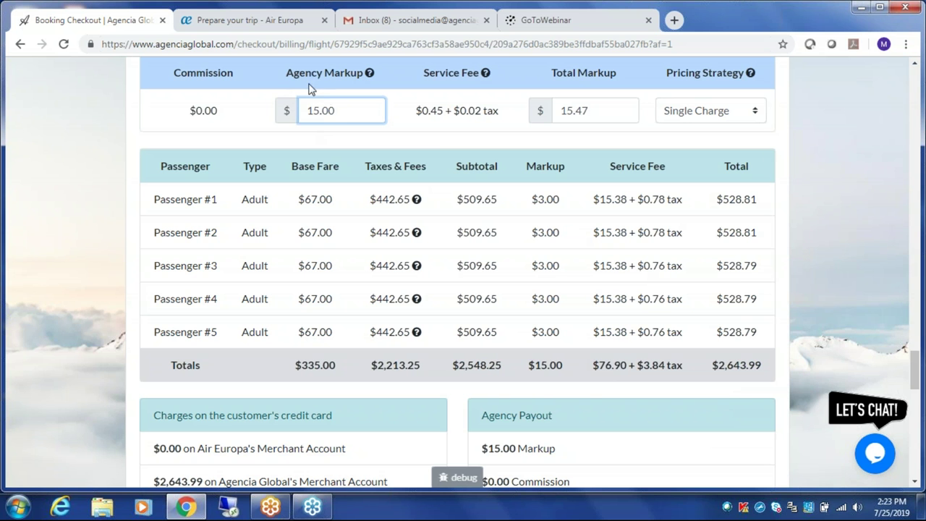
- Set the agency markup back to 250.00 and highlight the $2,886.40 grand total
left_click(313, 110)
type("6")
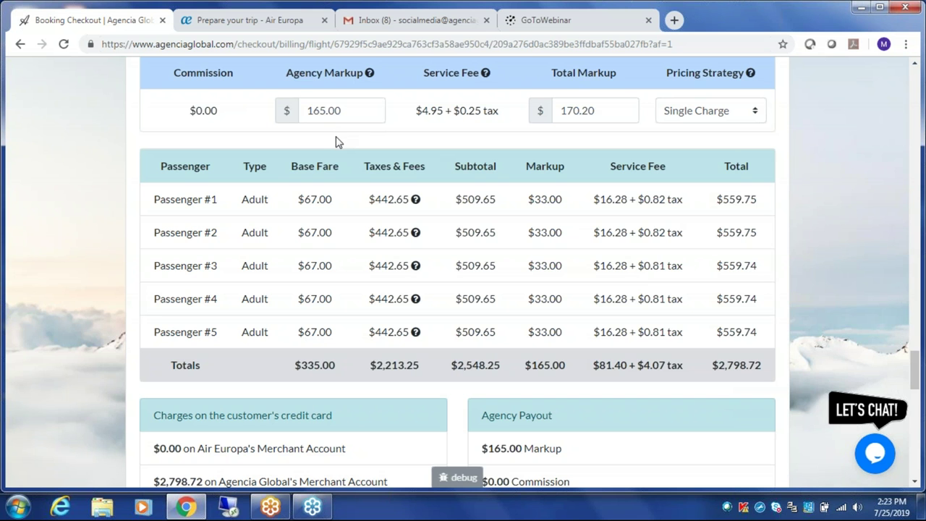
left_click(338, 113)
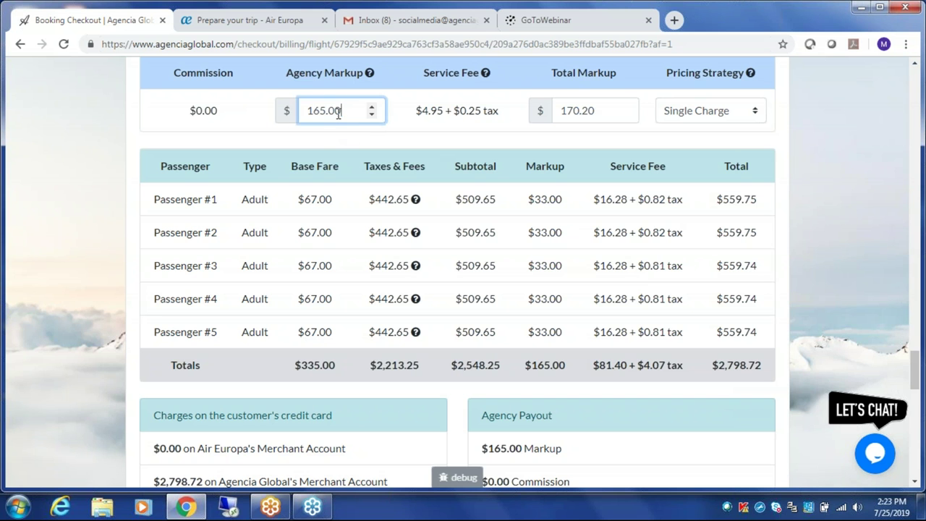
left_click_drag(338, 113, 295, 118)
type("250")
left_click(358, 171)
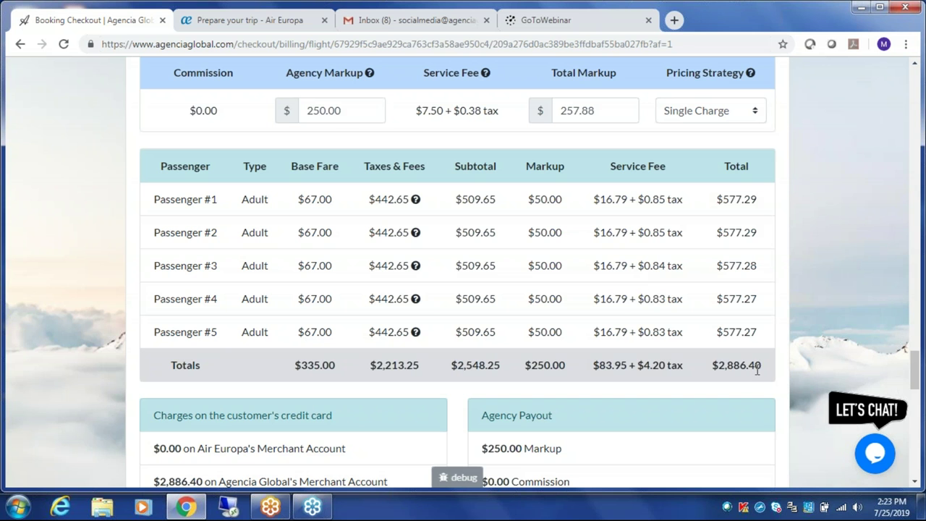
left_click_drag(713, 365, 761, 365)
left_click(769, 379)
- Highlight the merchant account charge line, then scroll to the Payment options and Credit Card Information form
scroll(769, 379, "down", 2)
left_click_drag(155, 344, 396, 349)
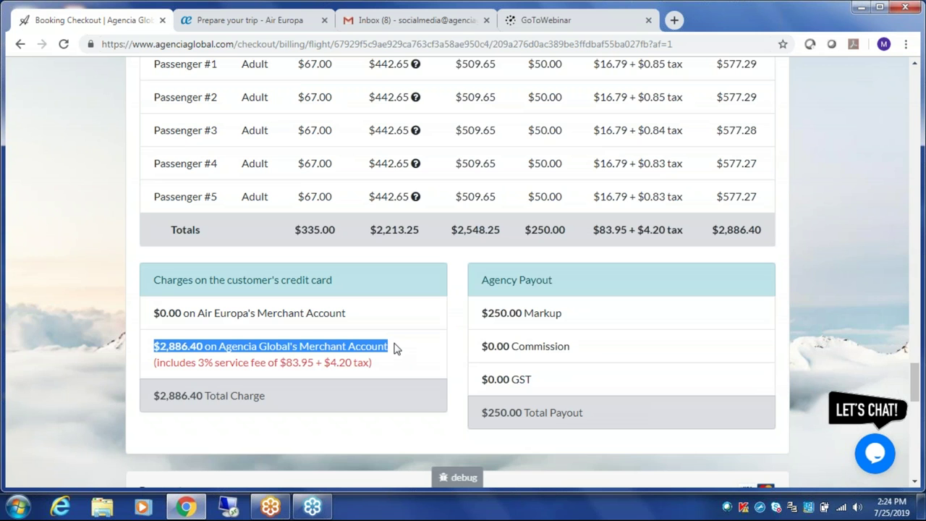
left_click(396, 349)
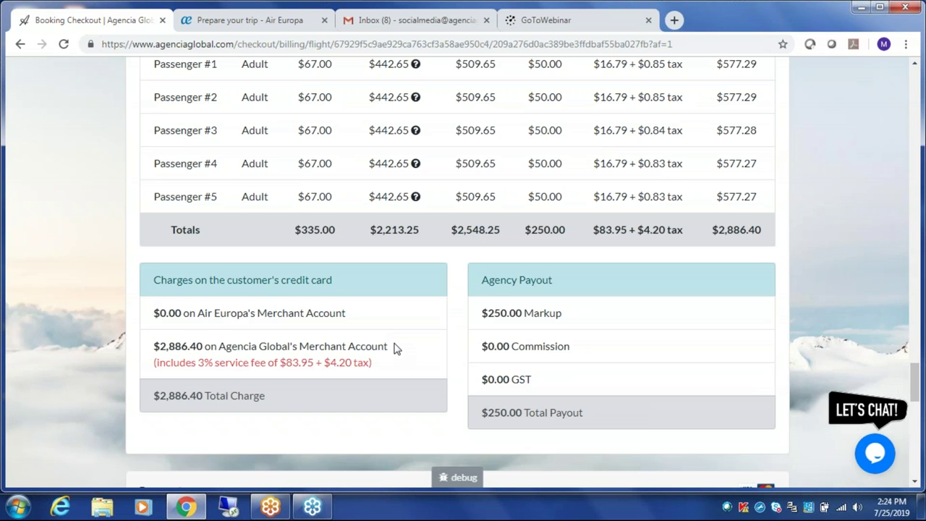
scroll(396, 348, "down", 5)
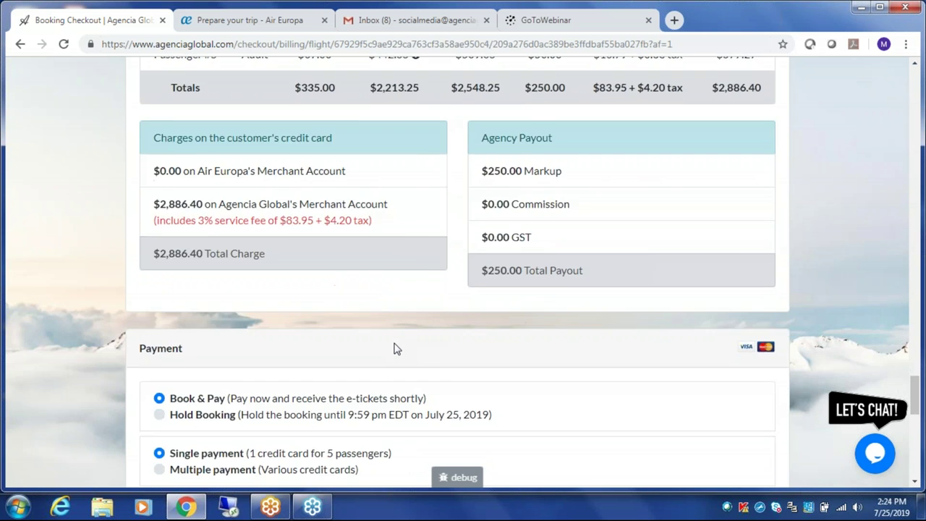
scroll(396, 349, "down", 3)
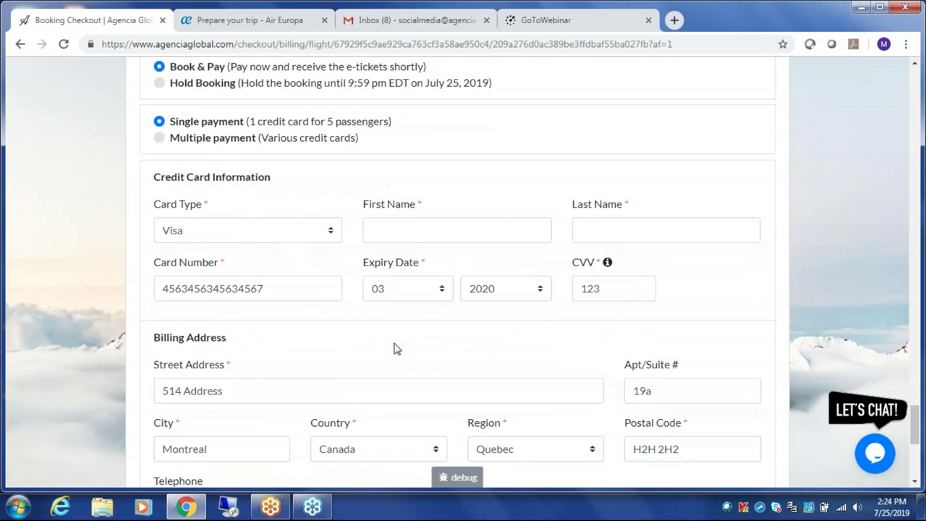
scroll(393, 349, "up", 1)
- Switch to Multiple payment and keep 5 as the number of credit cards
left_click(156, 142)
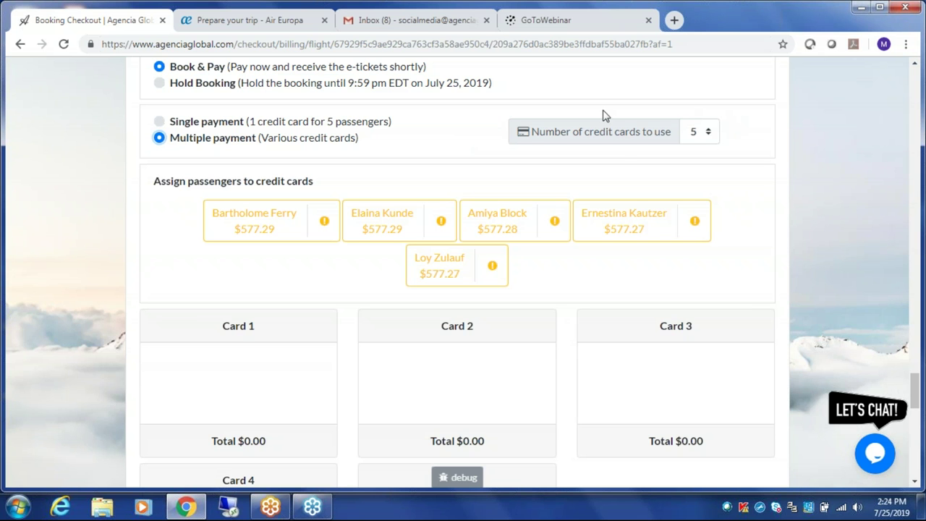
left_click(708, 135)
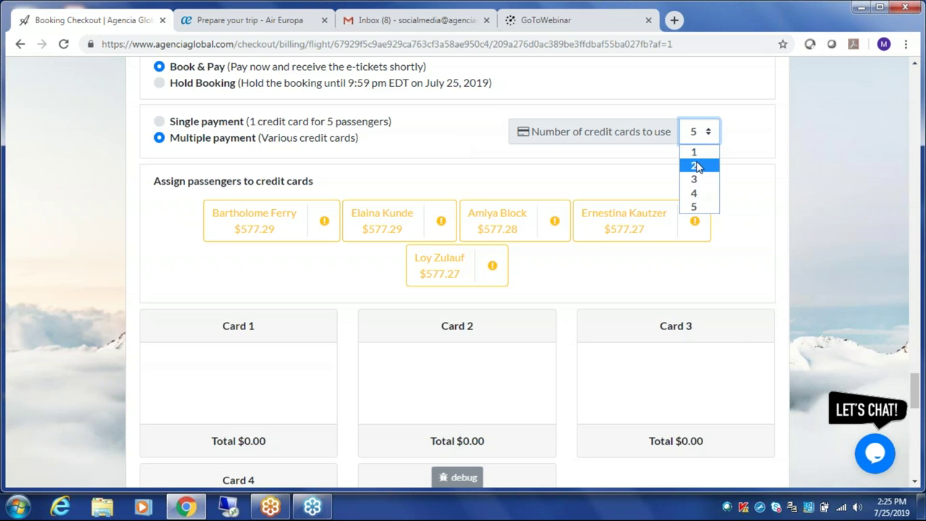
left_click(714, 208)
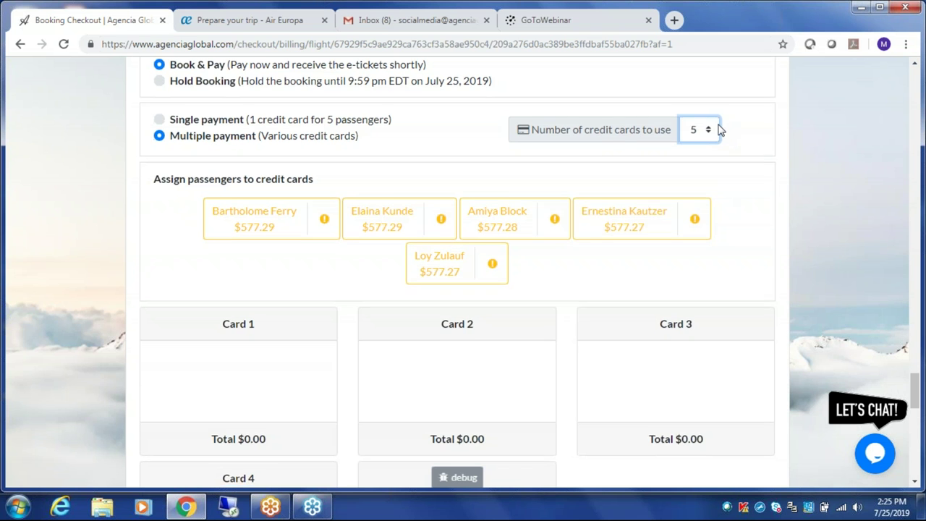
scroll(718, 130, "down", 1)
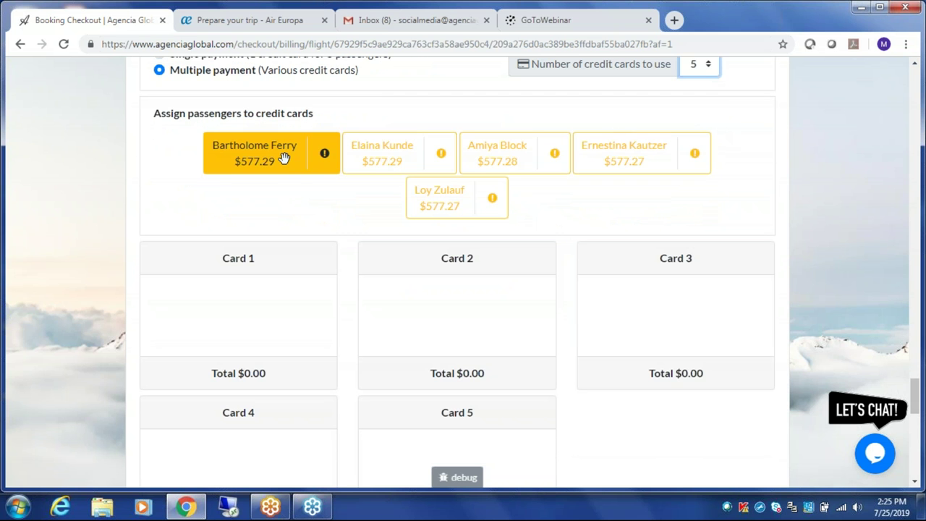
- Assign each of the five passengers to its own card, Cards 1 through 5
left_click_drag(285, 153, 263, 319)
left_click_drag(420, 167, 461, 299)
left_click_drag(510, 154, 636, 296)
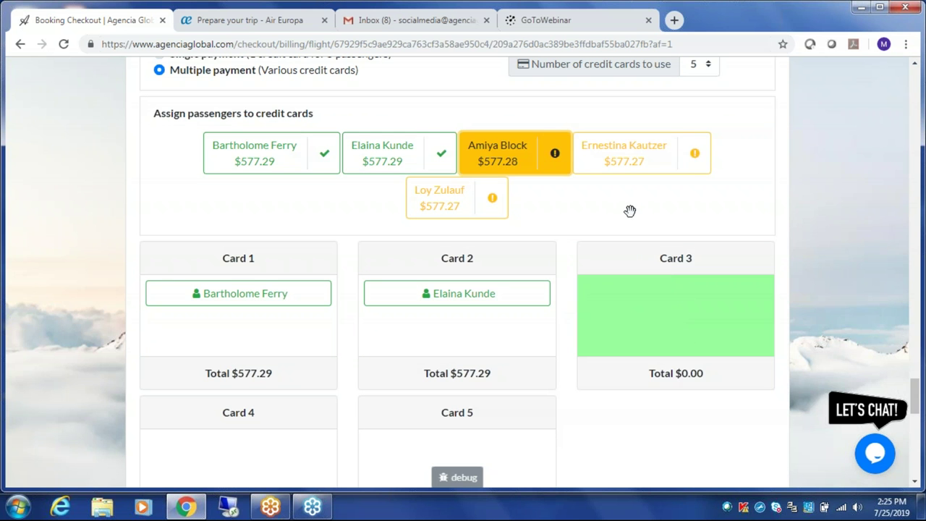
left_click_drag(636, 153, 250, 449)
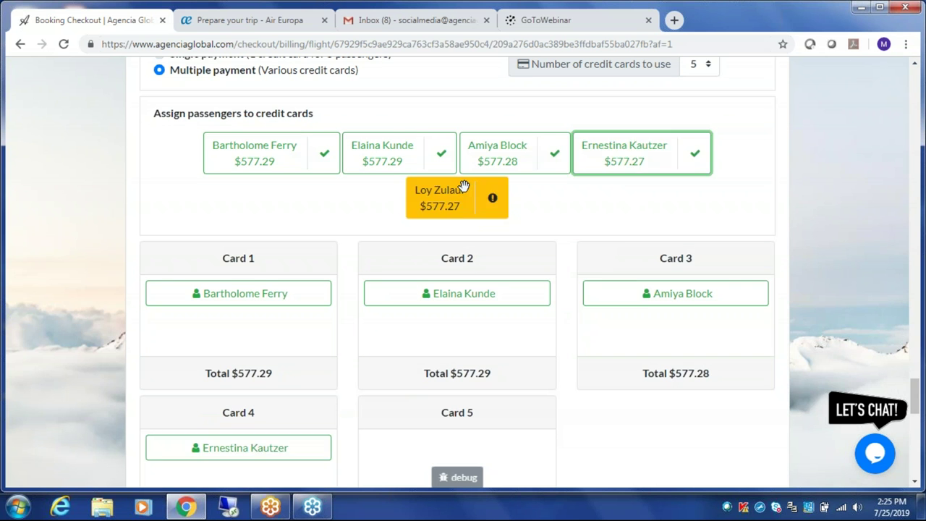
left_click_drag(460, 192, 463, 446)
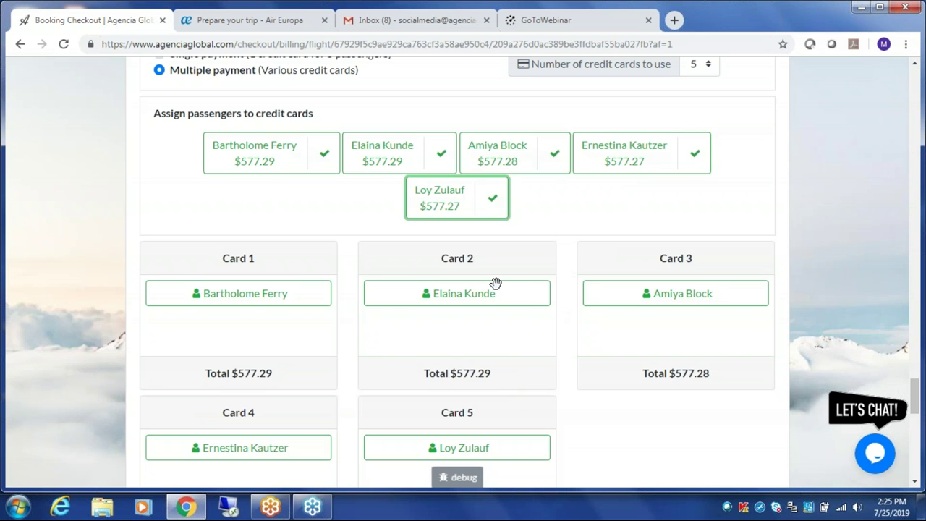
- Review the payment details of Cards 2–5, each about $577.28
scroll(495, 282, "down", 6)
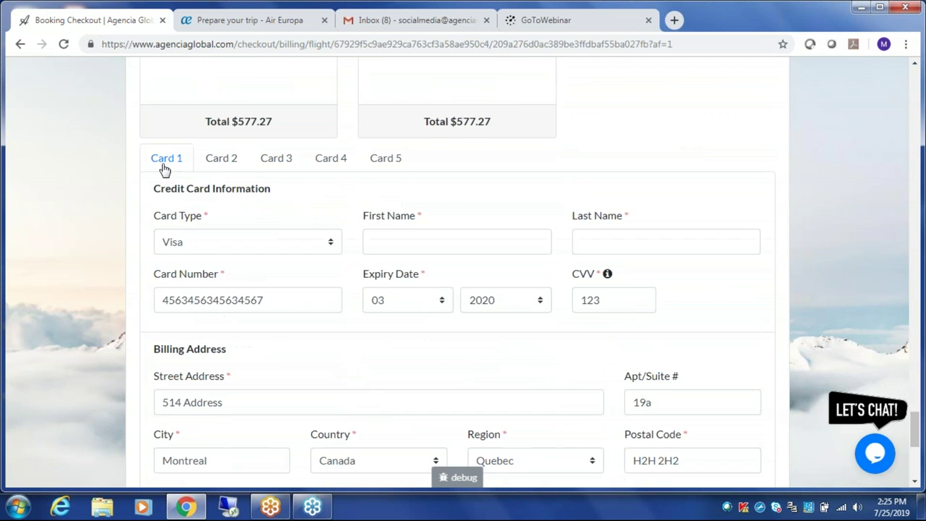
left_click(220, 165)
left_click(272, 166)
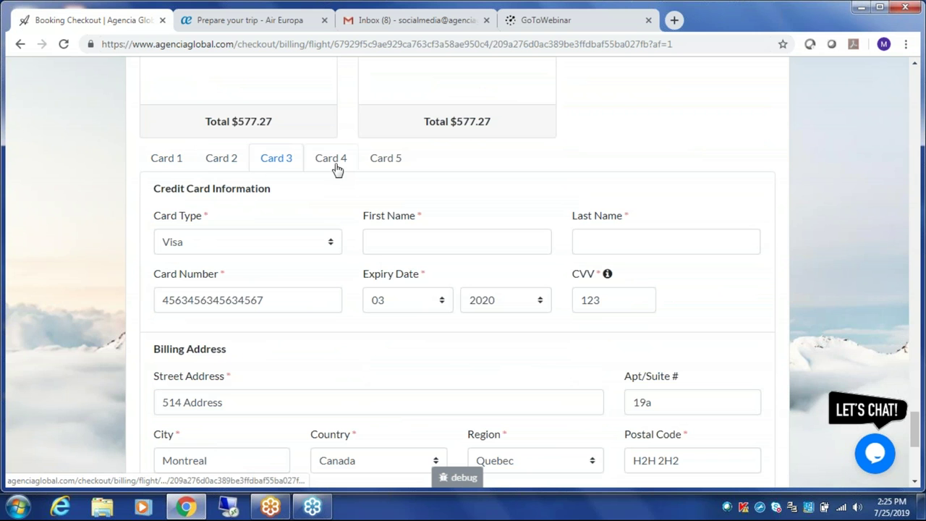
left_click(337, 168)
left_click(386, 166)
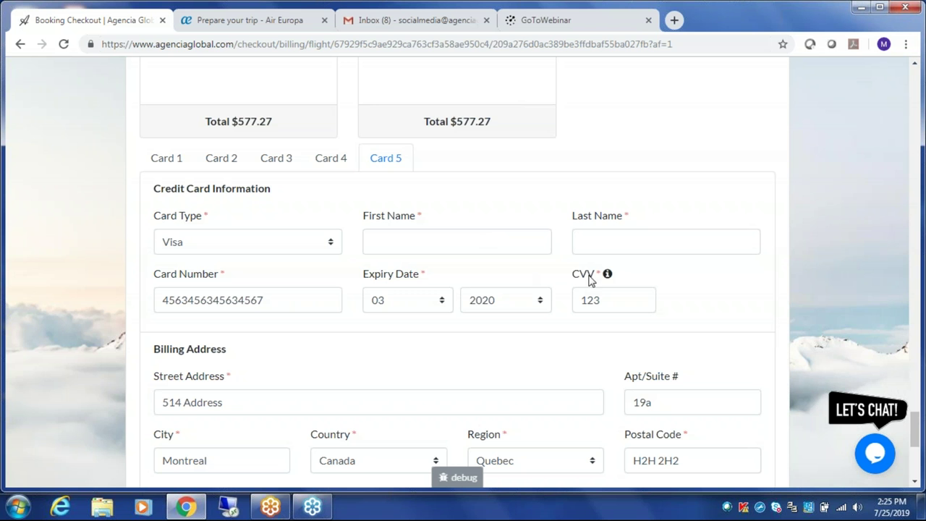
scroll(650, 229, "up", 2)
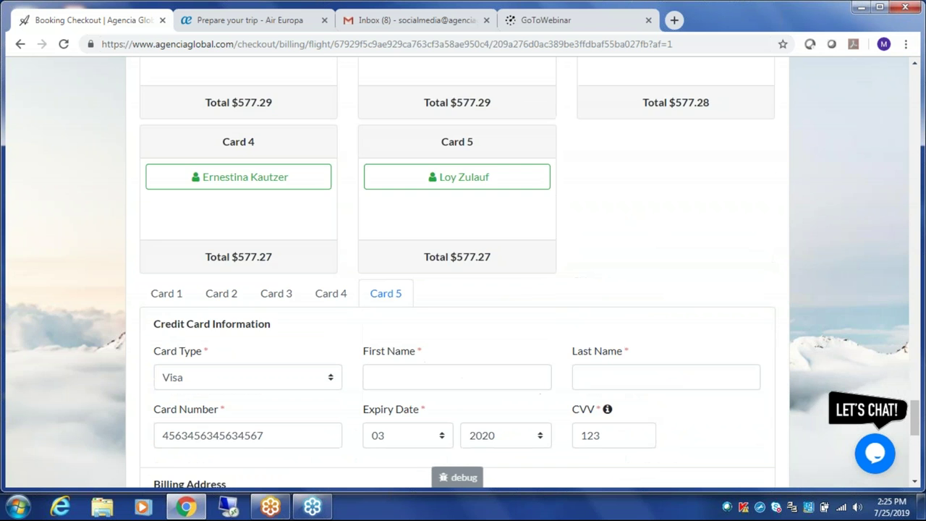
scroll(457, 272, "up", 3)
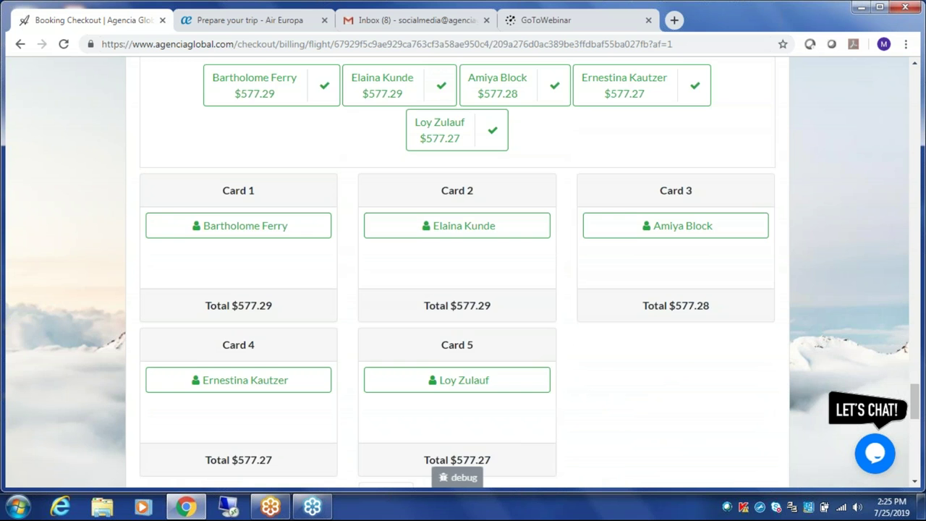
scroll(457, 272, "up", 1)
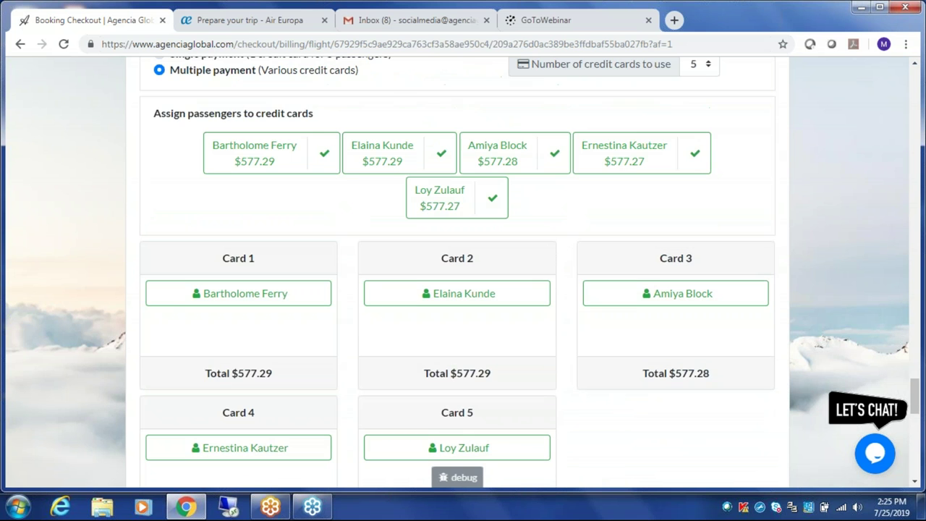
- Reduce to 2 cards and move one passenger to Card 2, giving $1,731.83 and $1,154.57
left_click(705, 66)
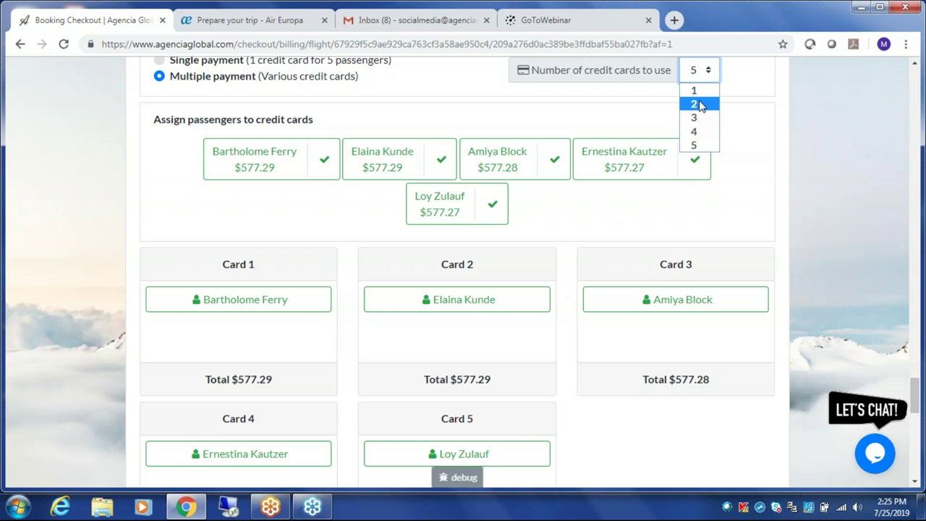
left_click(694, 104)
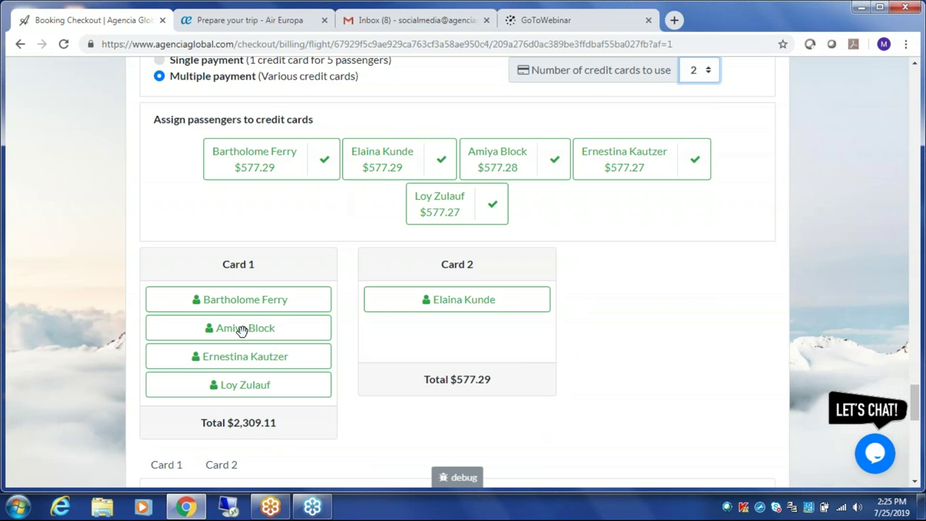
left_click_drag(242, 329, 461, 333)
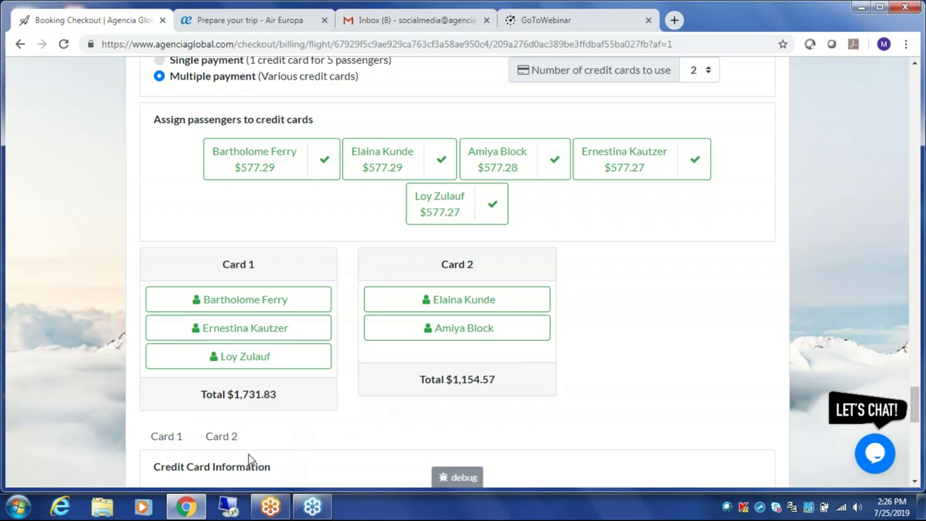
left_click(150, 445)
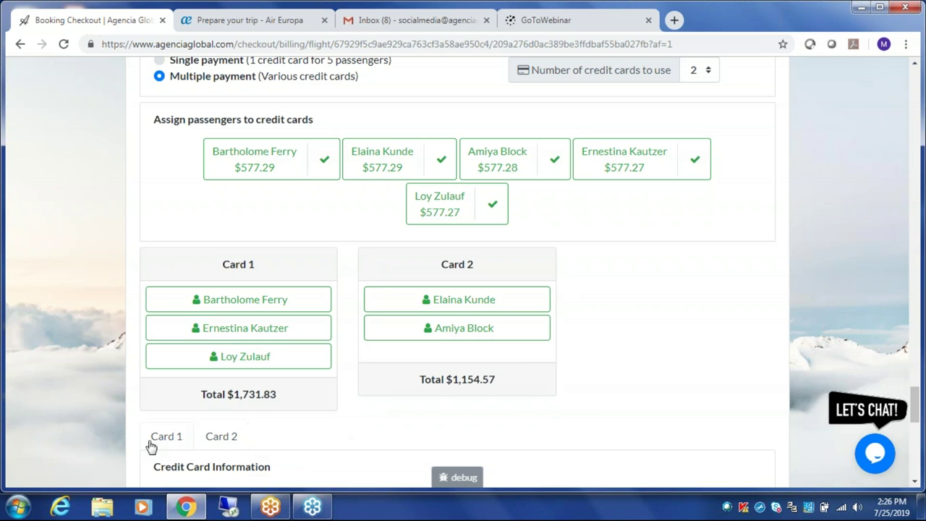
left_click(226, 433)
- Enter the cardholder's first and last name on the open card
scroll(490, 286, "down", 3)
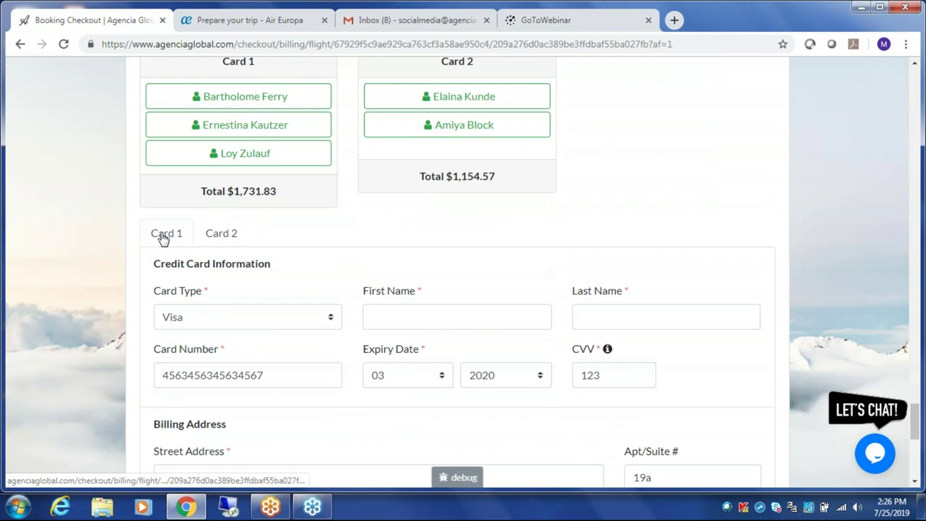
scroll(340, 267, "down", 2)
left_click(420, 180)
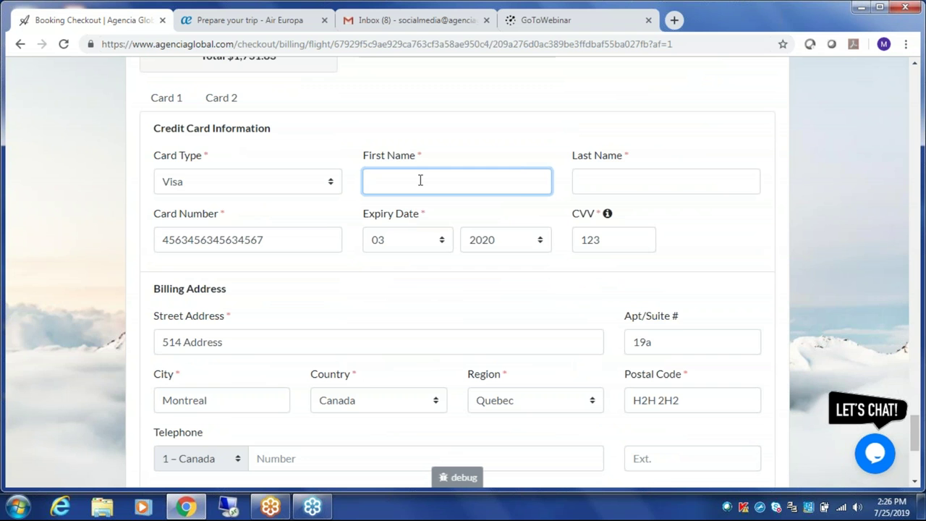
key("Tab")
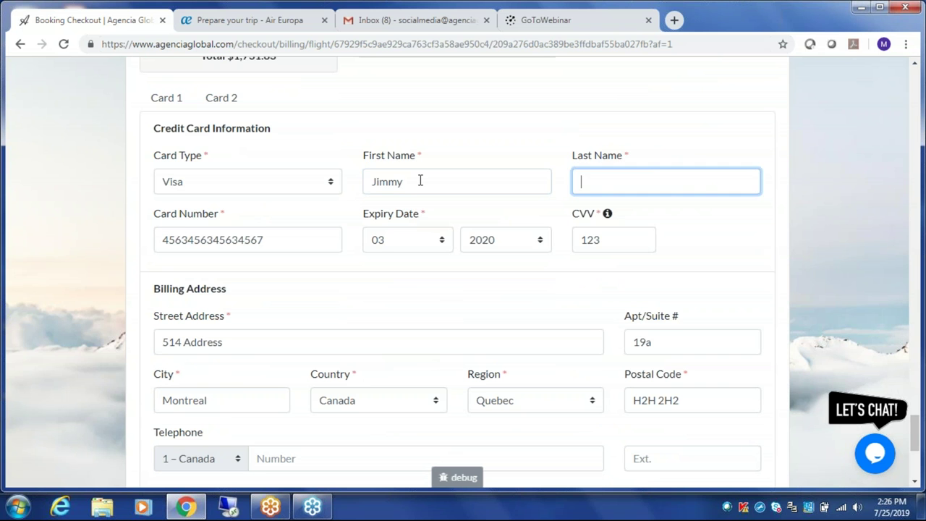
key("ctrl+a")
- On Card 2, enter the second cardholder's name and replace the card number
left_click(225, 102)
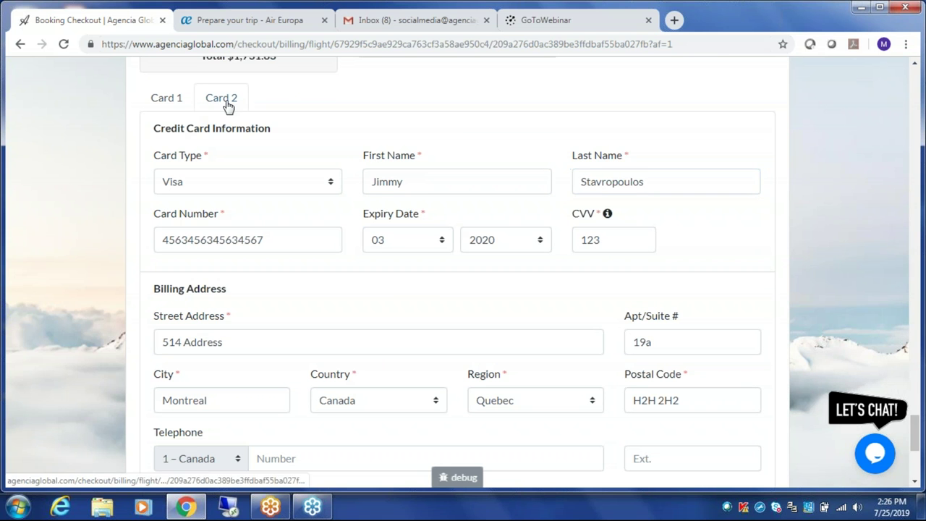
left_click(404, 186)
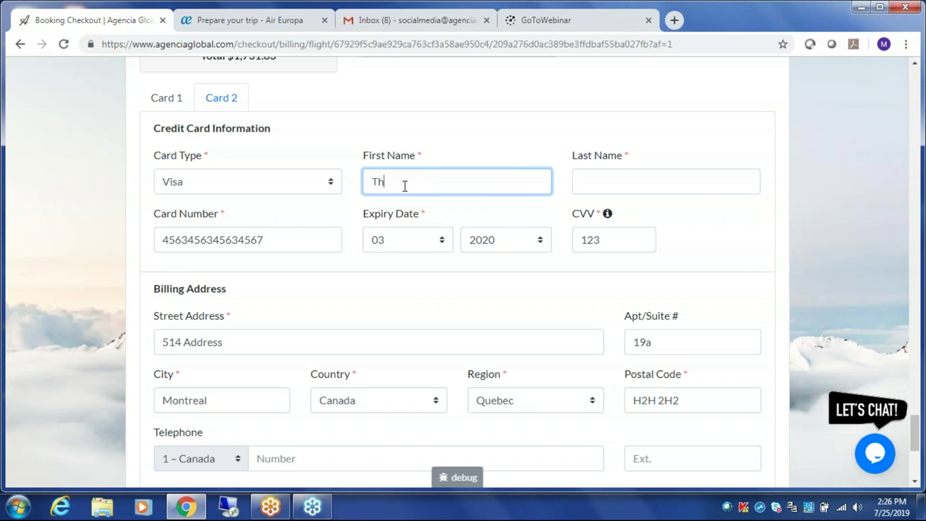
key("Tab")
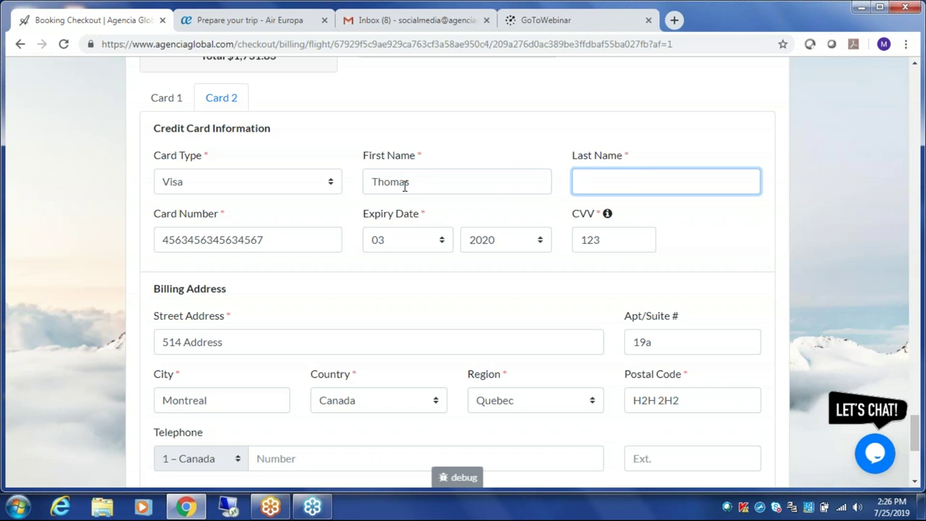
left_click_drag(278, 238, 120, 251)
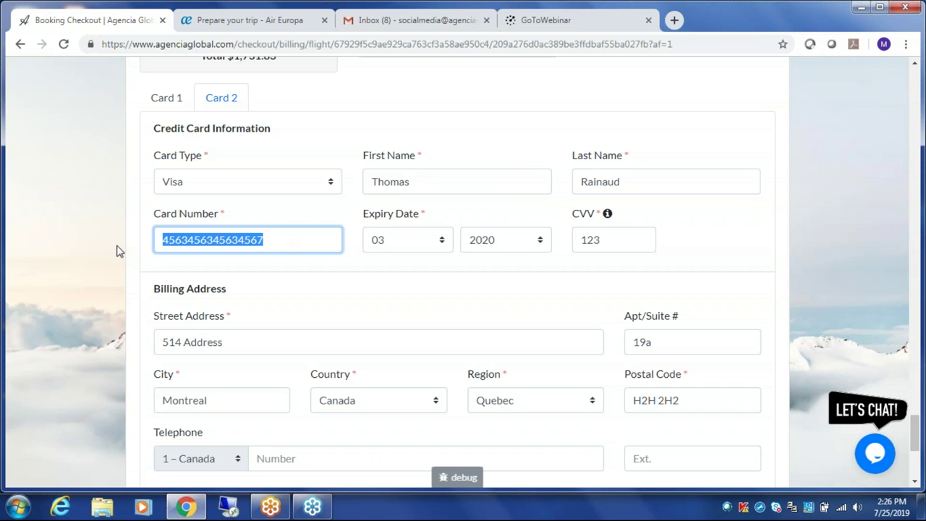
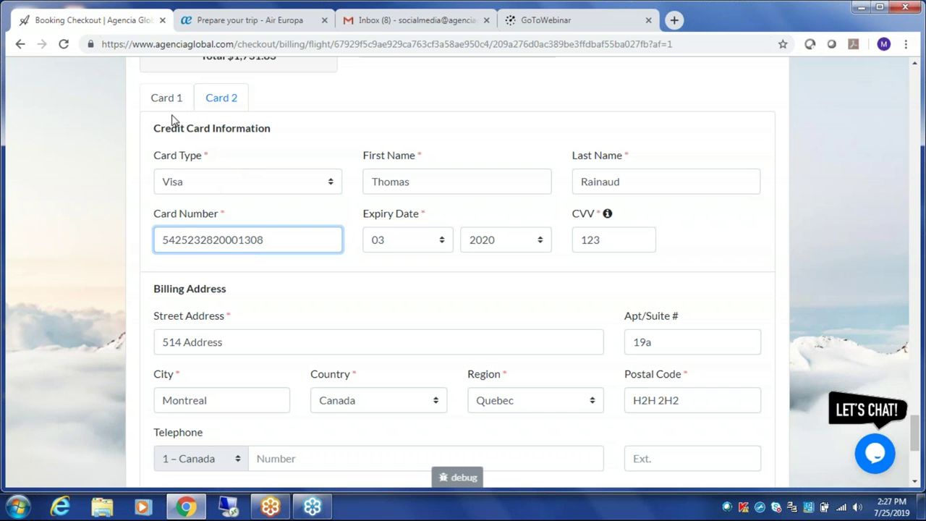
- Set Card 2's card type to Master Card
left_click(227, 186)
left_click(287, 241)
double_click(288, 241)
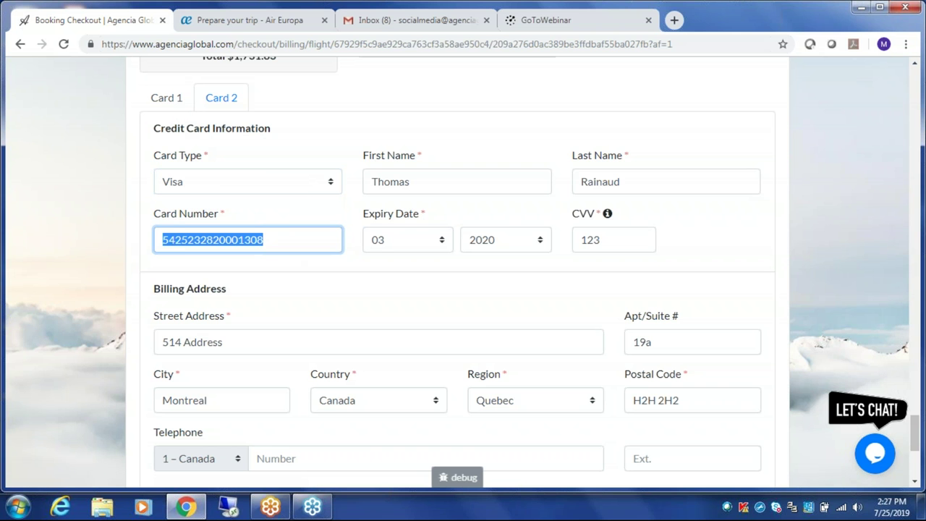
left_click(288, 195)
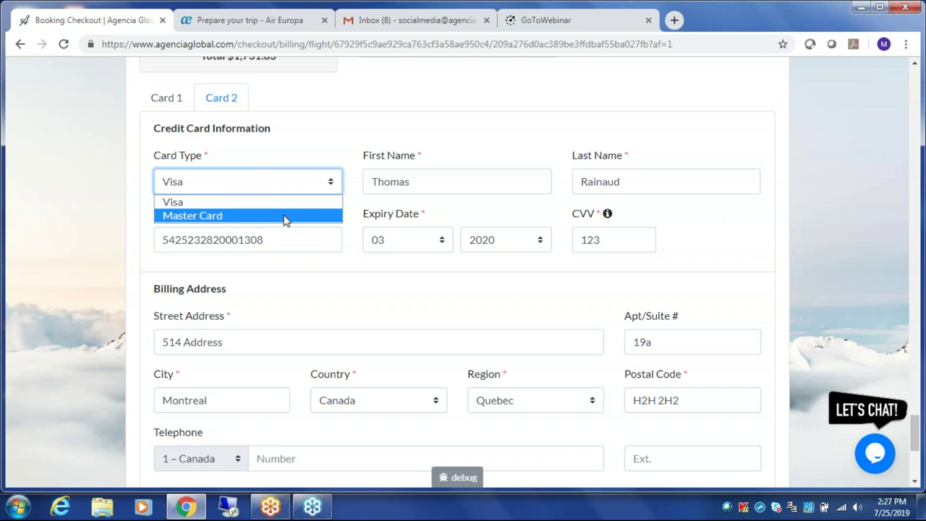
left_click(283, 215)
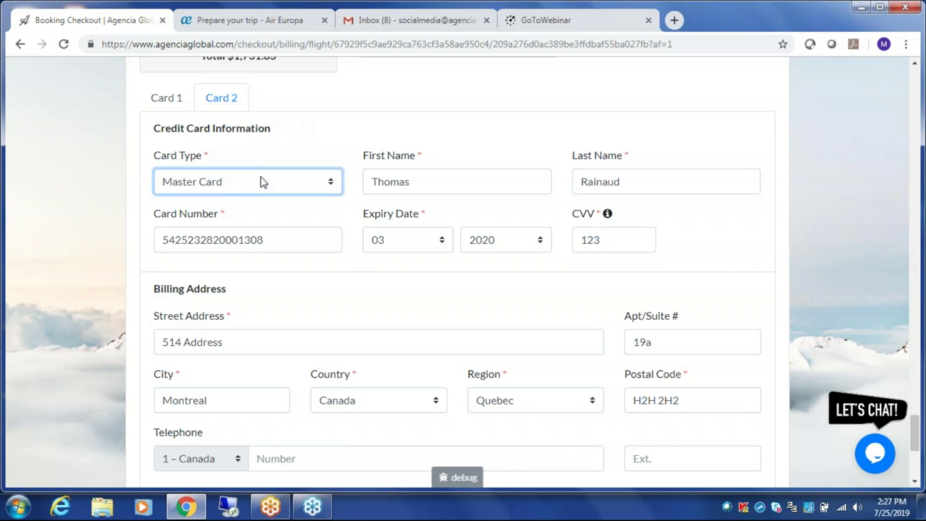
- On Card 1, enter the cardholder's first and last name
scroll(262, 181, "up", 1)
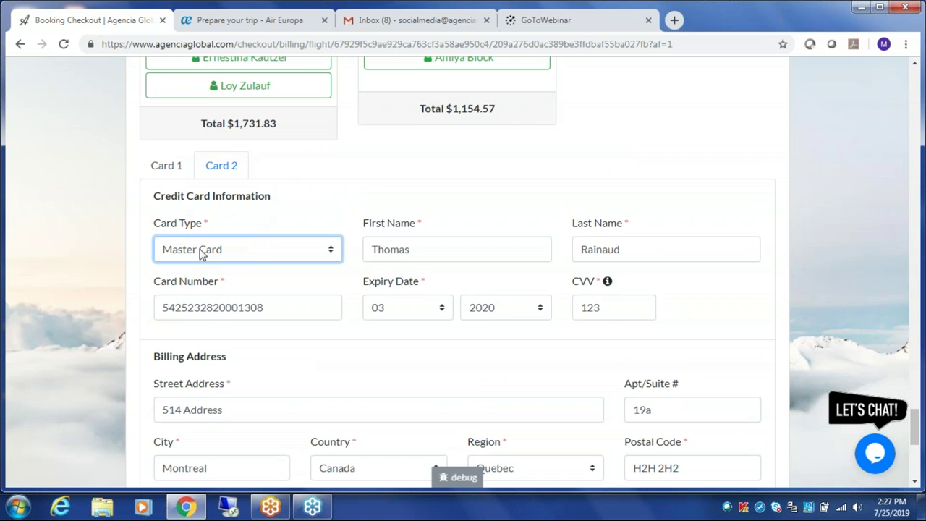
scroll(201, 252, "up", 2)
left_click(168, 300)
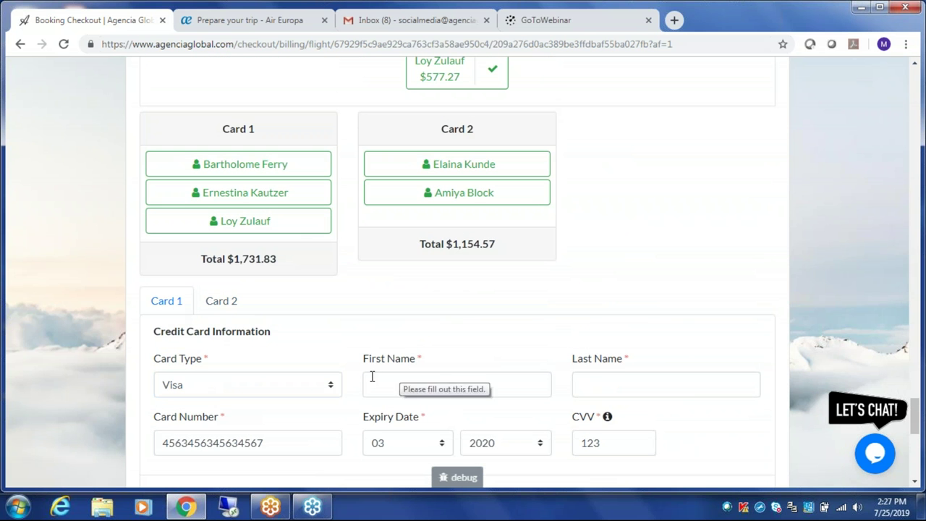
left_click(501, 388)
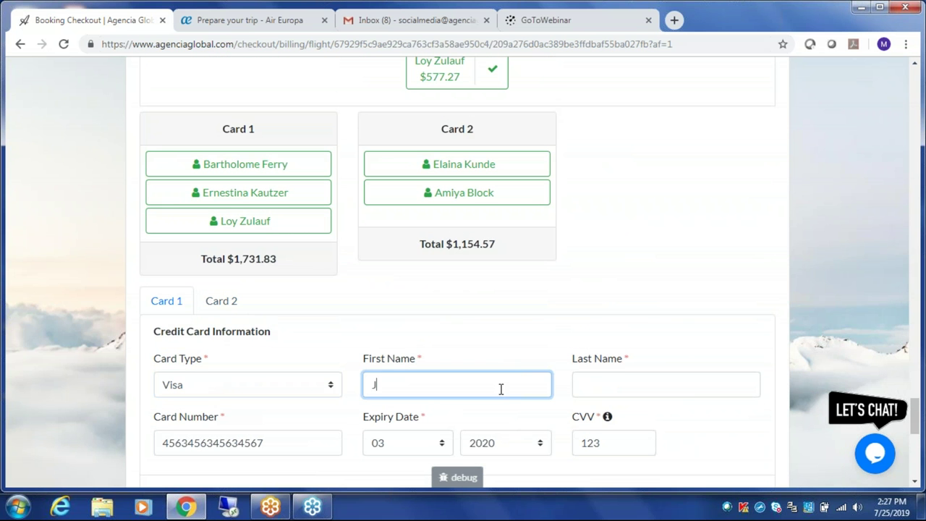
key("Tab")
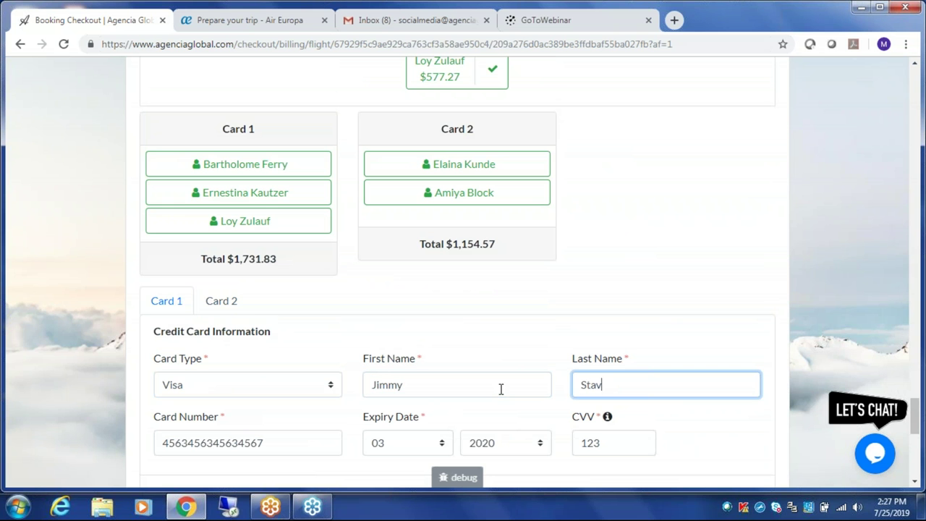
scroll(500, 388, "up", 1)
- Accept the Terms & Conditions and submit BOOK & PAY to reach the Pending confirmation
scroll(192, 364, "down", 8)
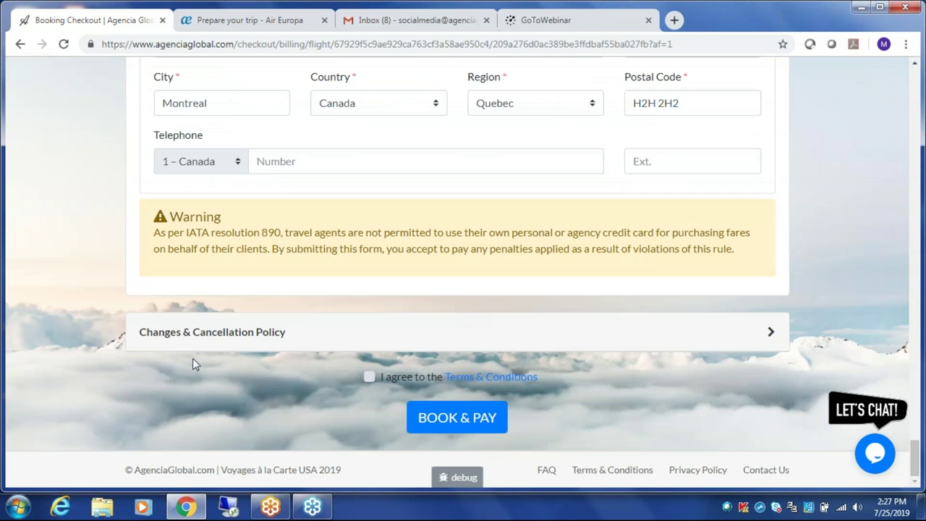
left_click(371, 377)
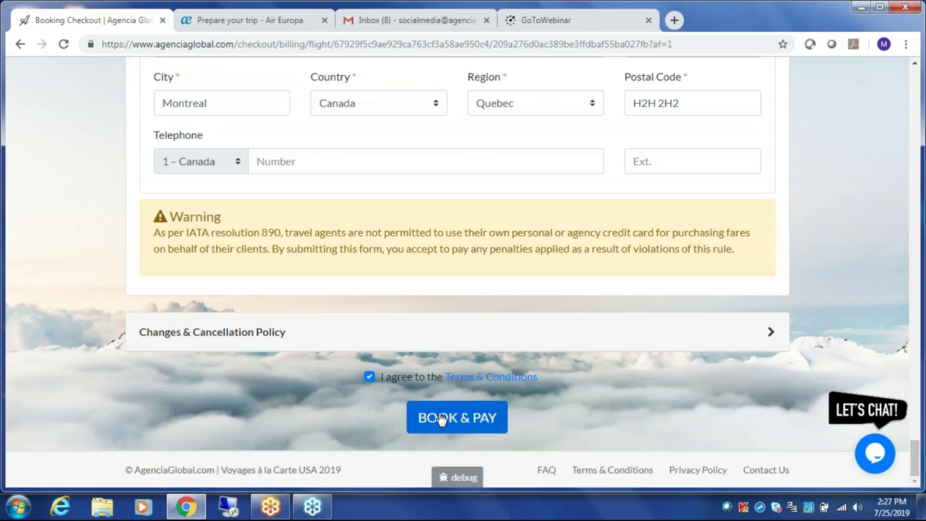
left_click(441, 418)
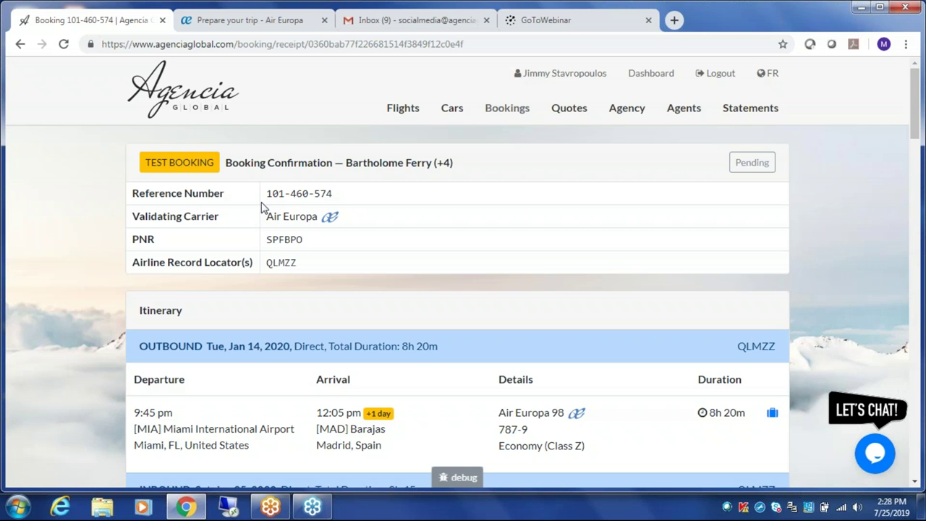
mouse_move(872, 450)
left_click(874, 452)
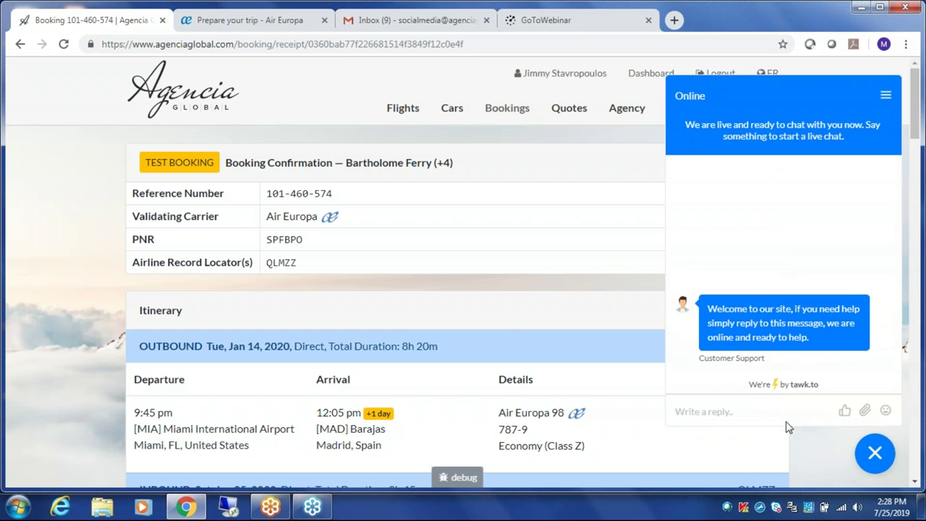
type("Hello, ")
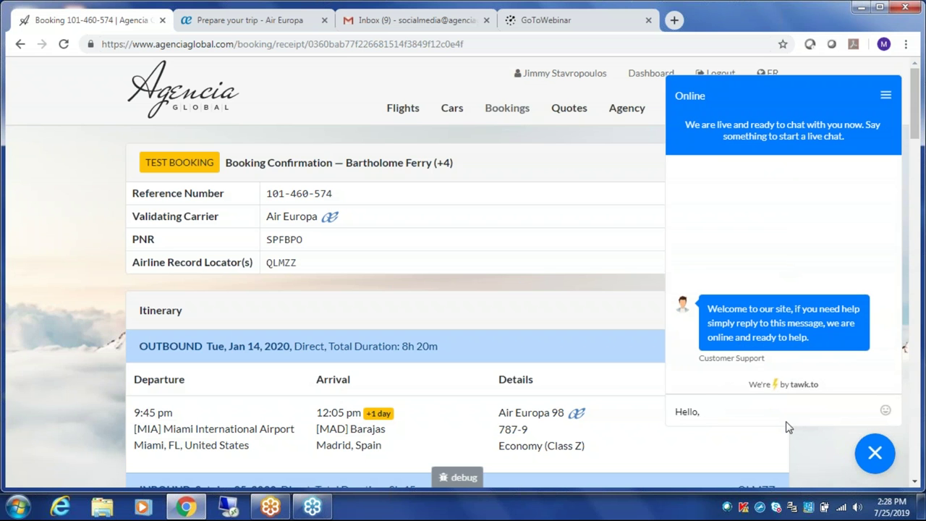
type("I have a")
left_click(881, 464)
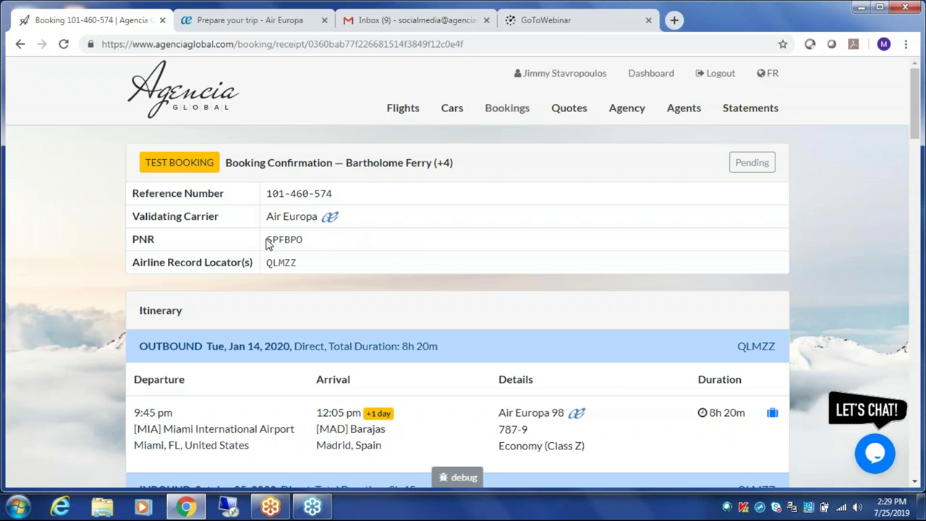
- Select the PNR, scroll through itinerary and baggage info, and open the English Customer Itinerary
left_click_drag(266, 240, 304, 246)
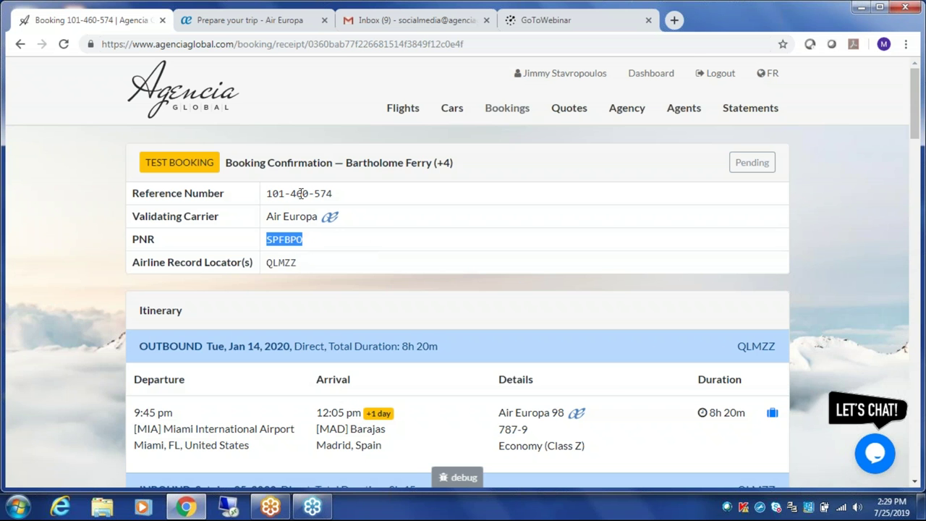
left_click(351, 275)
scroll(353, 278, "down", 2)
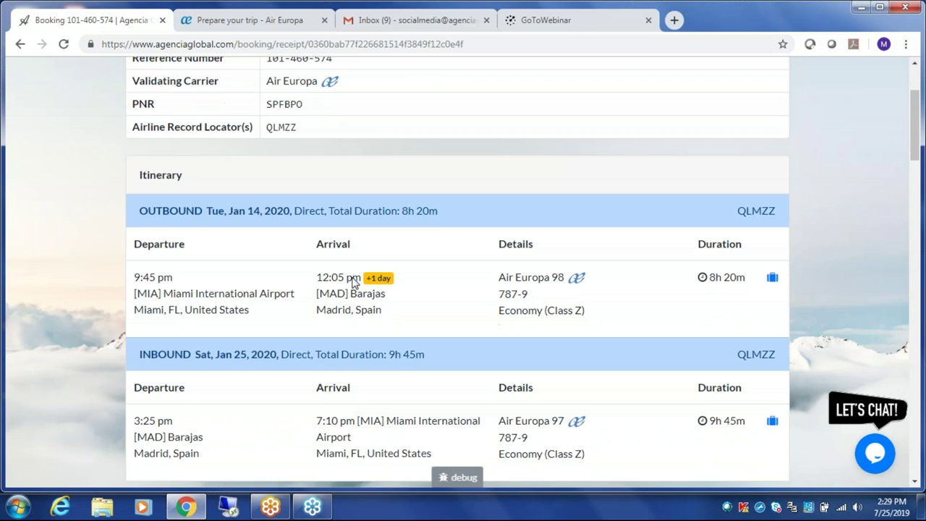
scroll(420, 210, "down", 1)
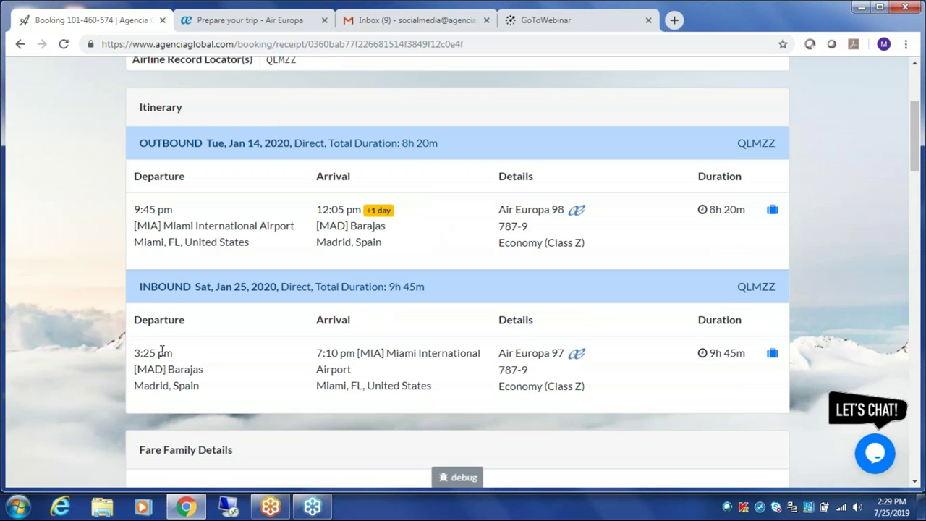
mouse_move(772, 210)
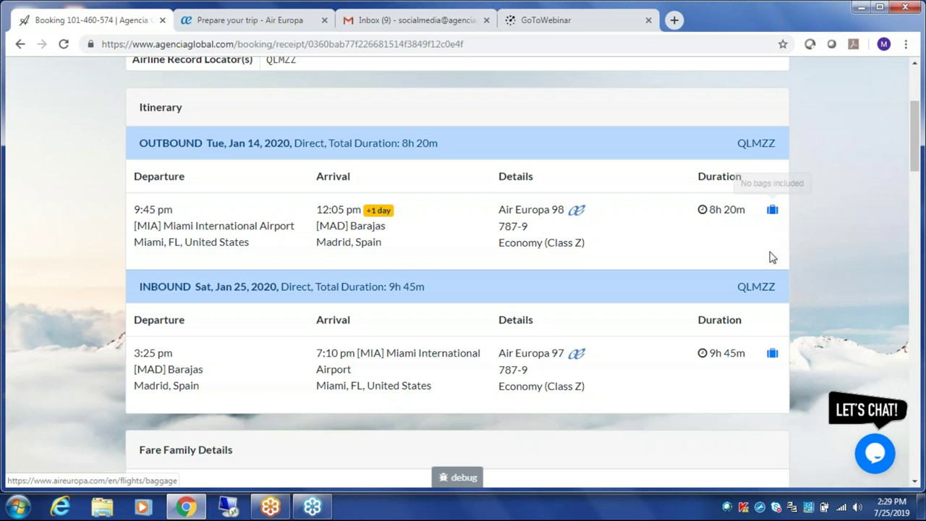
mouse_move(775, 358)
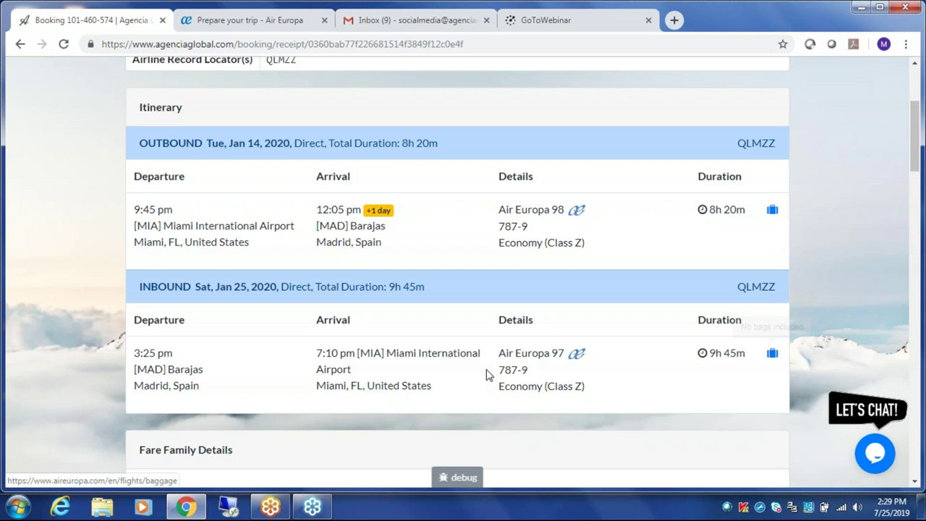
scroll(439, 368, "down", 3)
scroll(441, 369, "down", 12)
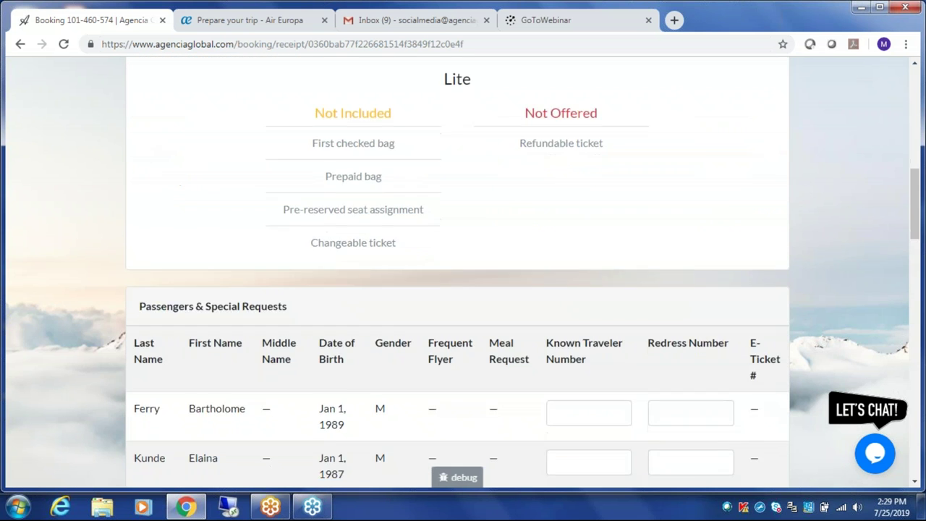
scroll(434, 352, "down", 1)
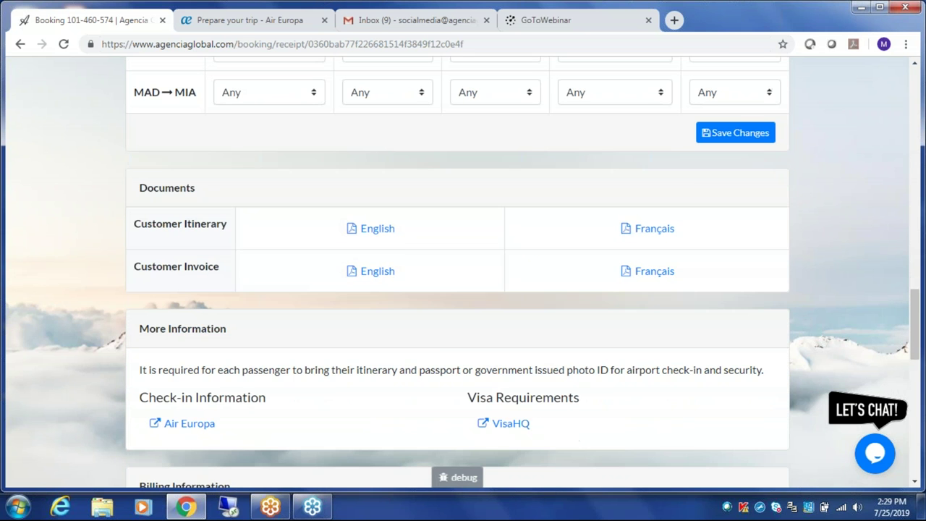
left_click(374, 231)
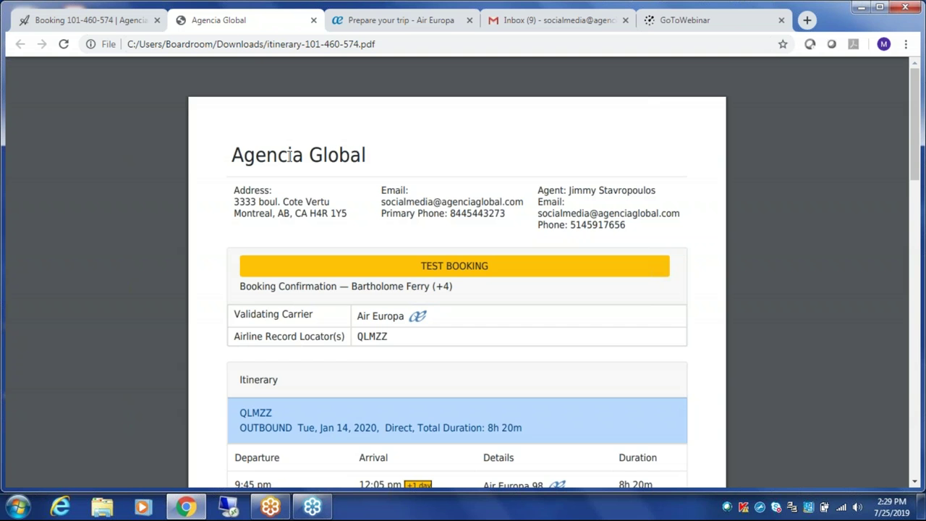
- In the itinerary PDF, follow the Air Europa check-in link and the VisaHQ visa link
scroll(322, 223, "down", 2)
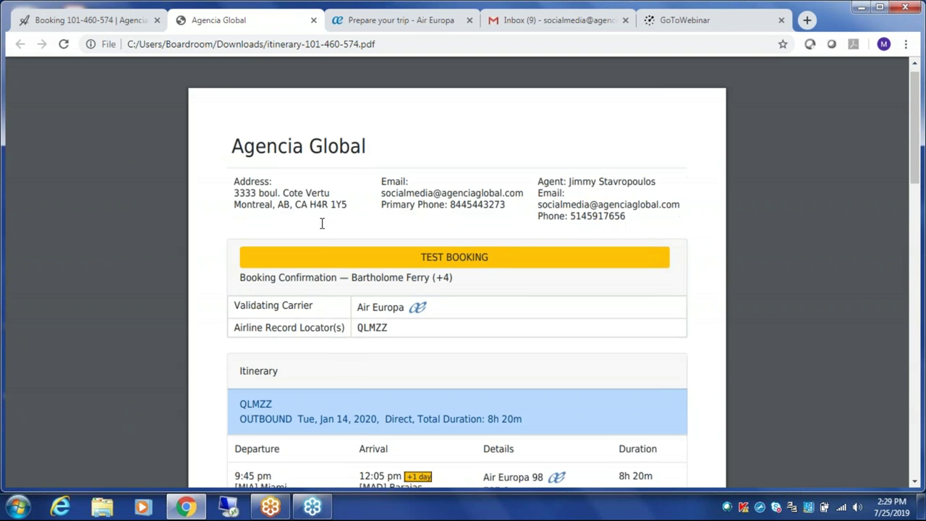
scroll(322, 222, "down", 5)
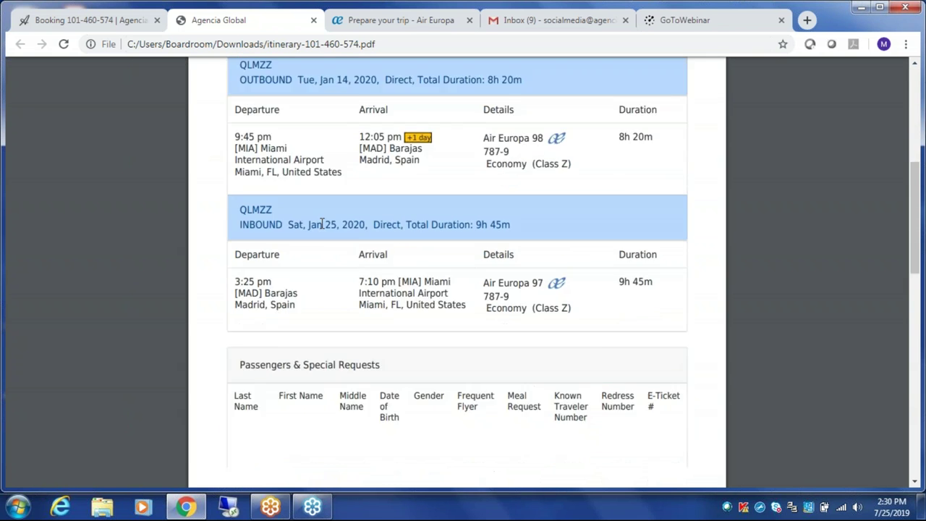
scroll(322, 223, "down", 8)
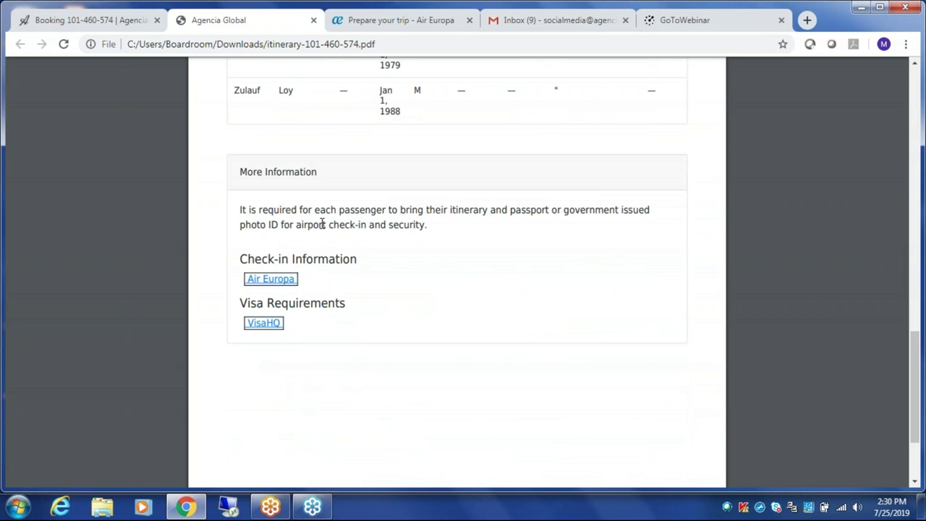
left_click(282, 282)
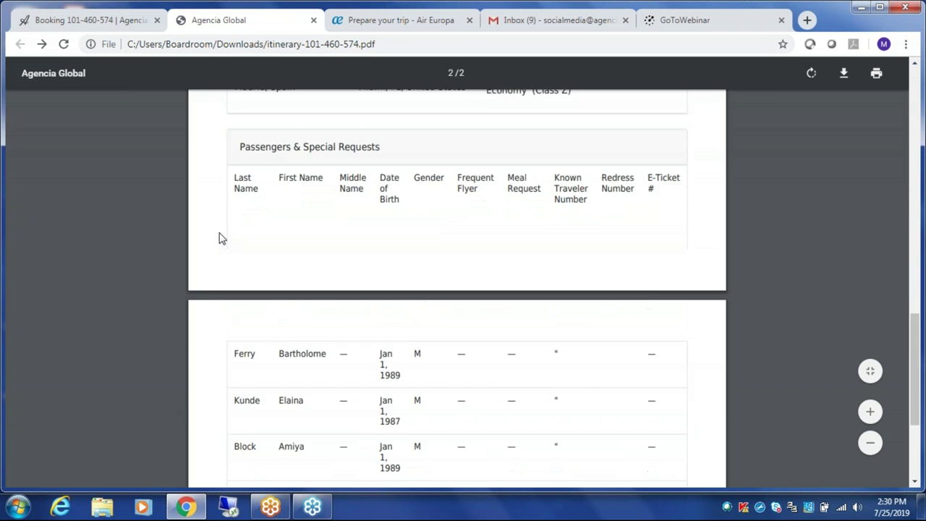
scroll(220, 237, "down", 5)
left_click(274, 196)
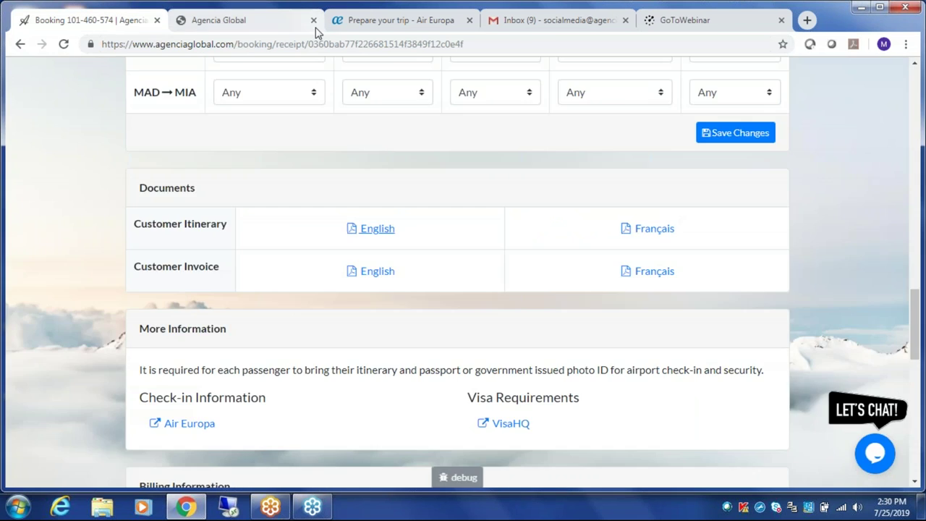
- Open the Agencia Global 'Booking – Pending' email in Gmail and follow its booking number link
left_click(577, 26)
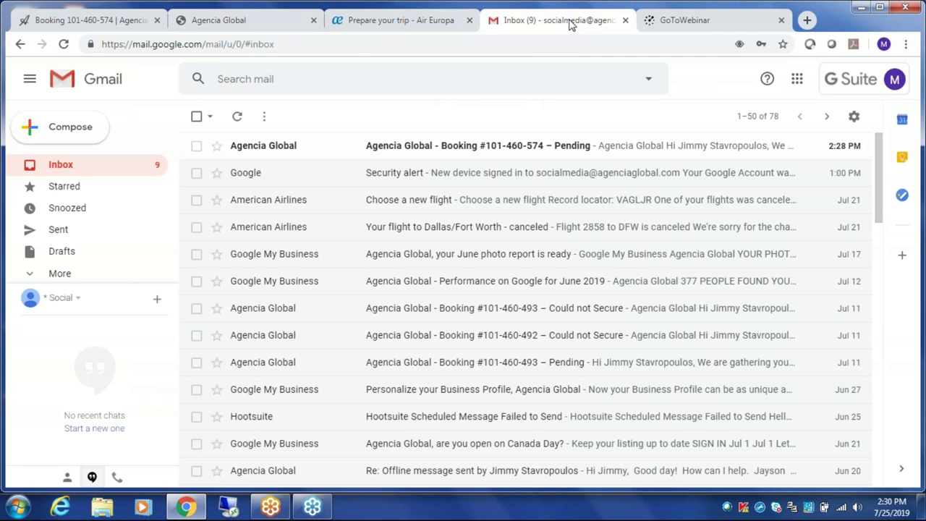
left_click(276, 148)
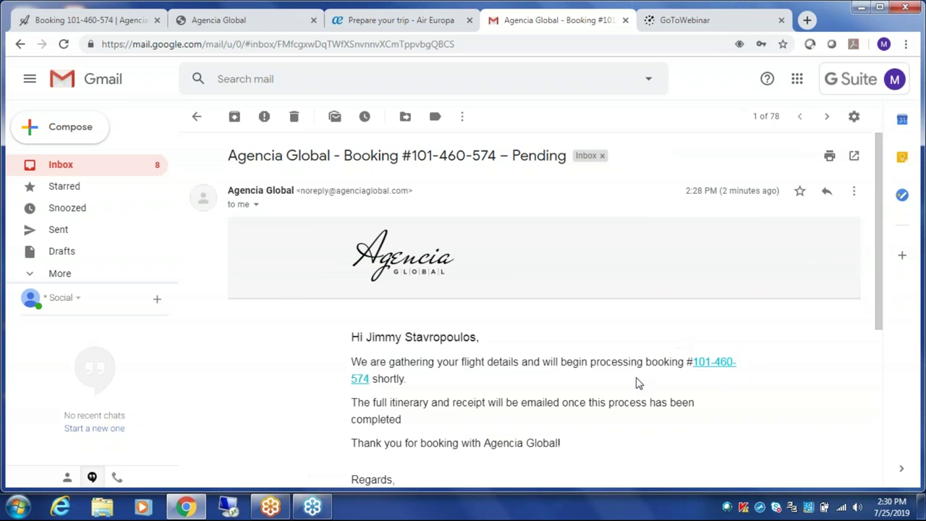
scroll(644, 370, "down", 2)
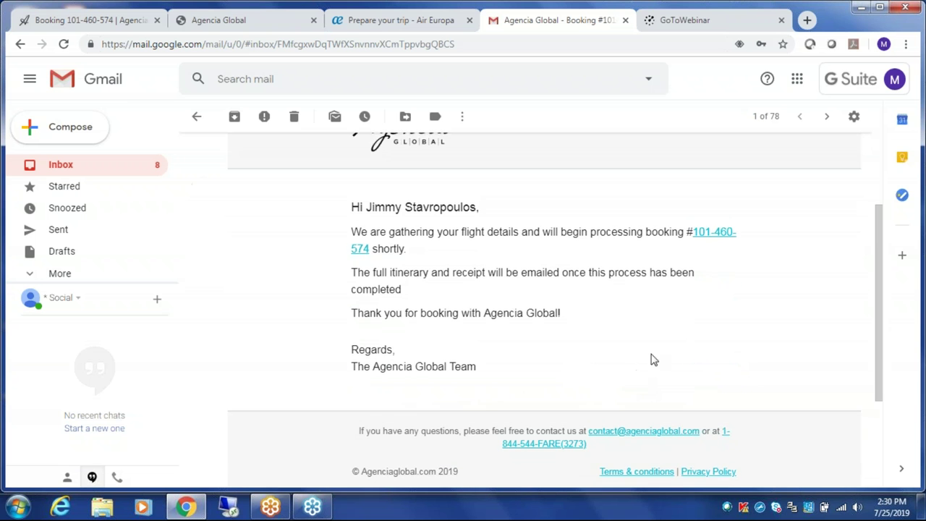
left_click(722, 236)
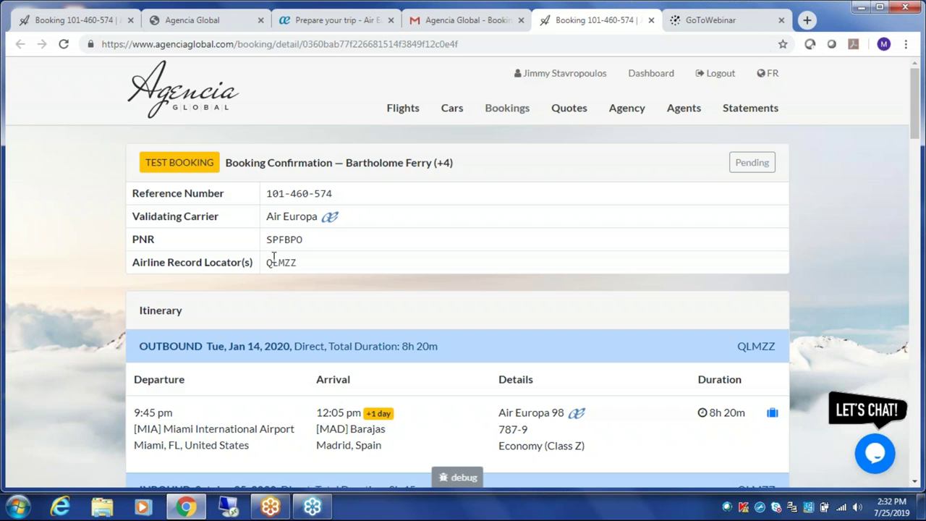
- Replace the booking page's URL in the address bar with the agent's agenciaglobal.com e-mail address
left_click(526, 43)
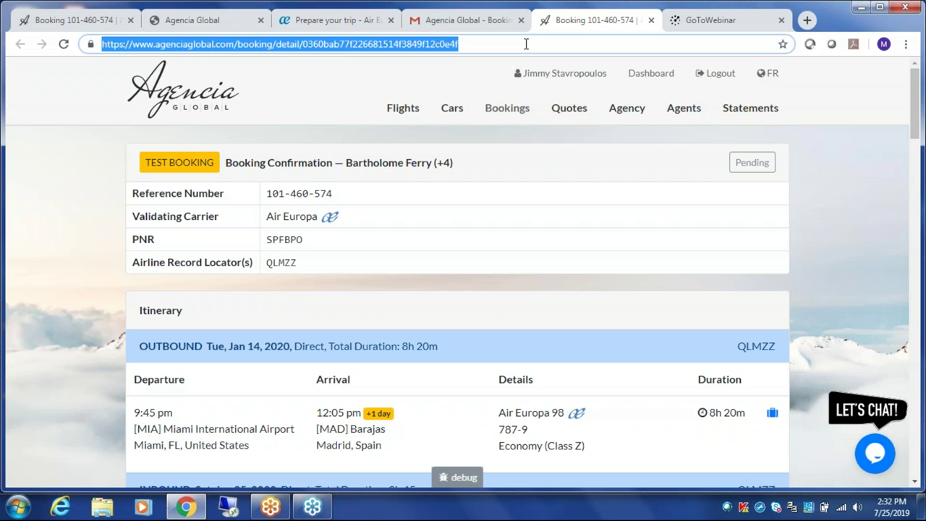
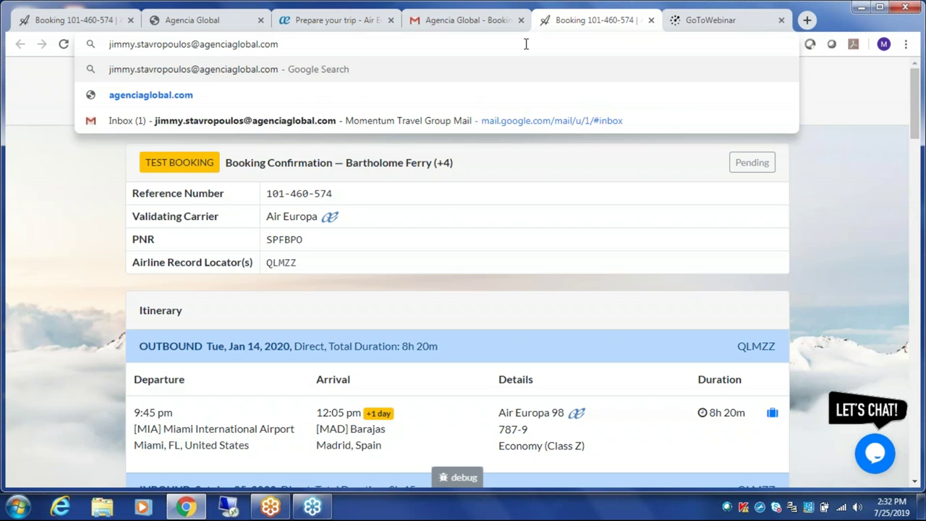
left_click(82, 160)
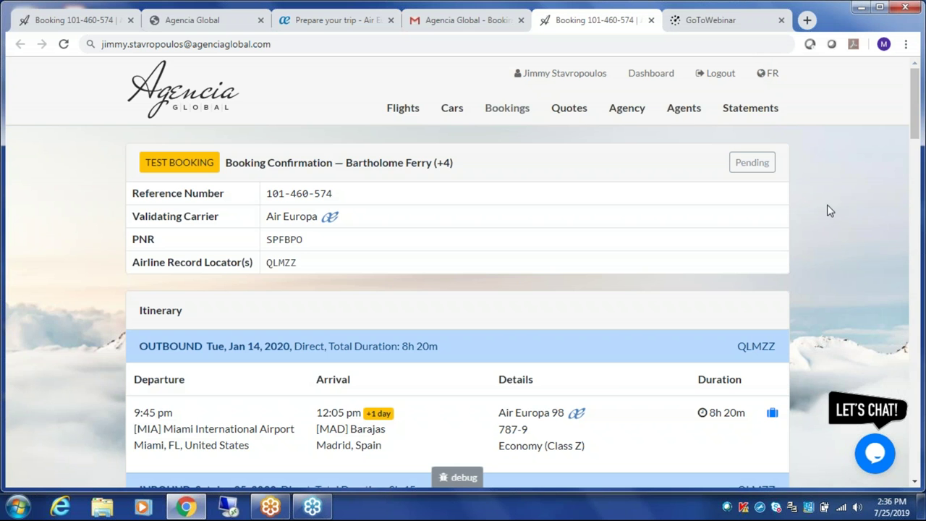
- Scroll down the booking confirmation to the Pricing Summary totalling $2,886.40 and the footer
scroll(830, 210, "down", 20)
scroll(830, 210, "down", 2)
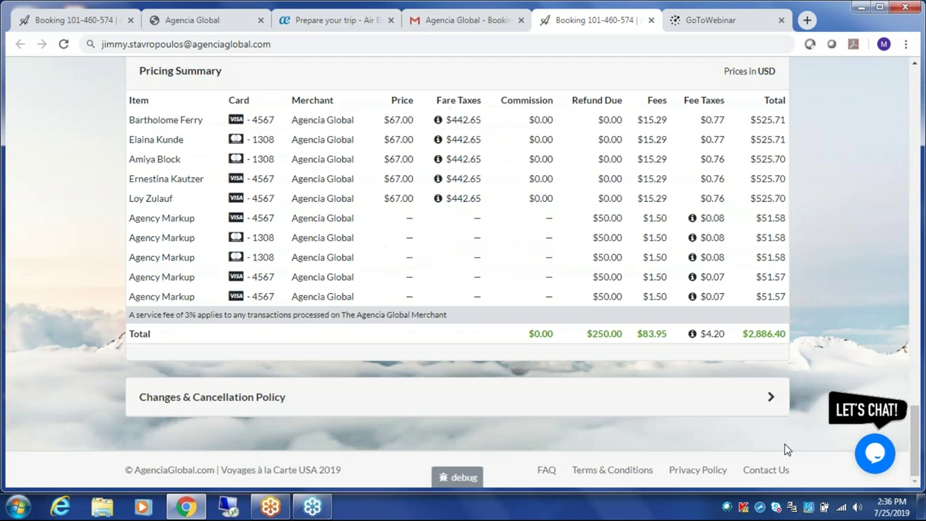
- Open the footer Contact Us page and scroll through its form and the support-details sidebar
left_click(765, 471)
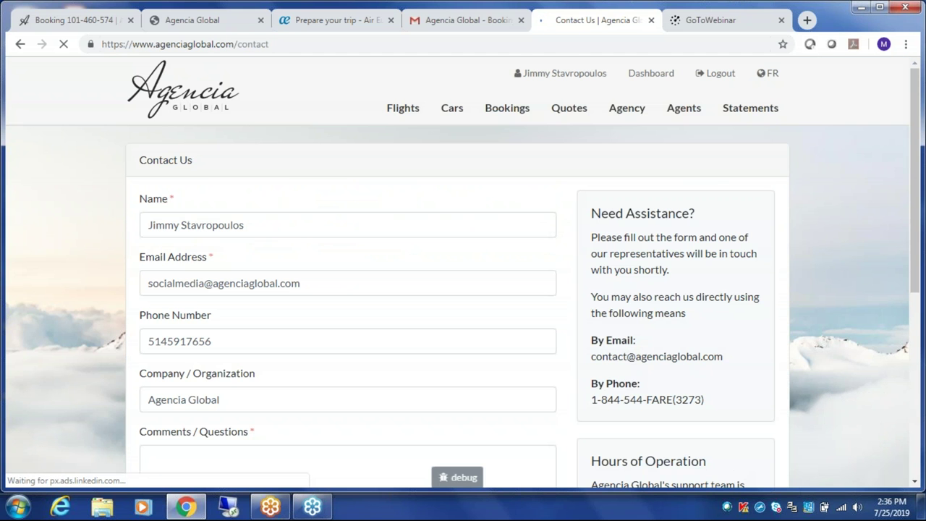
scroll(827, 304, "down", 5)
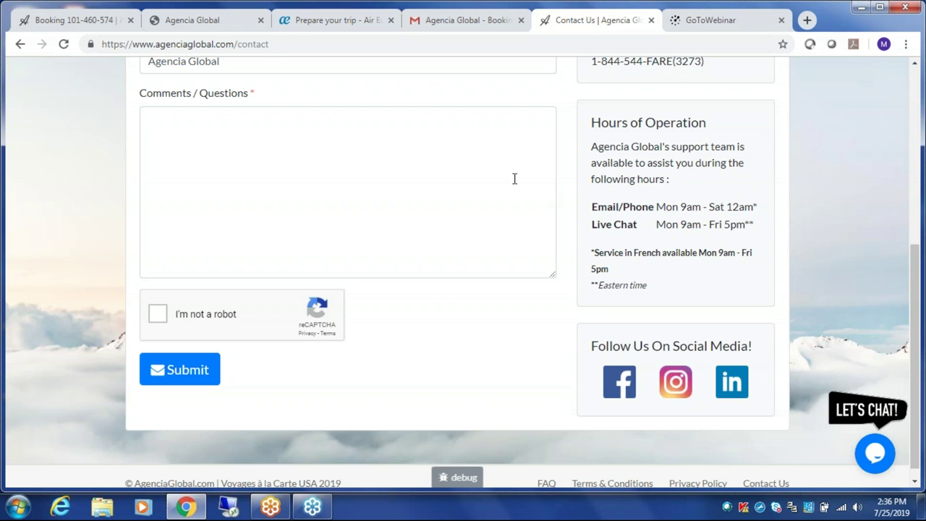
scroll(427, 145, "up", 3)
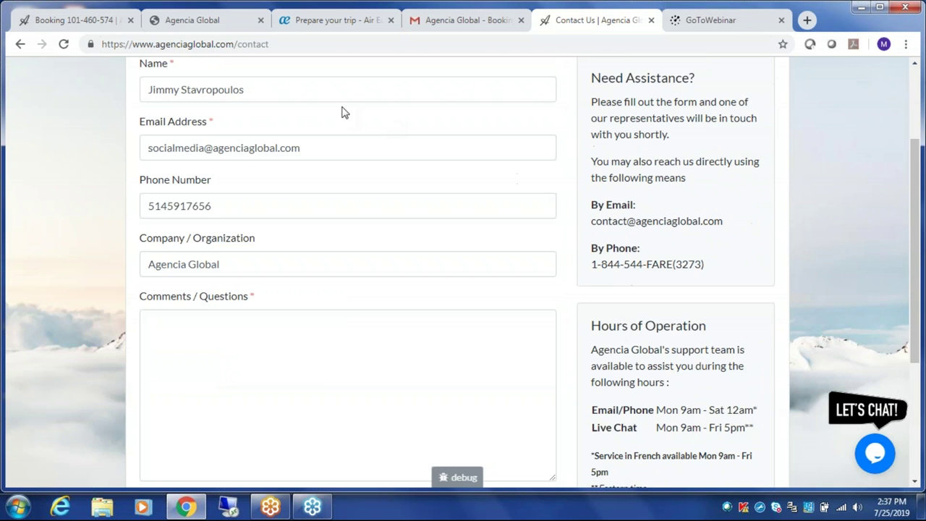
- Open facebook.com in a new browser tab
left_click(809, 20)
type("f")
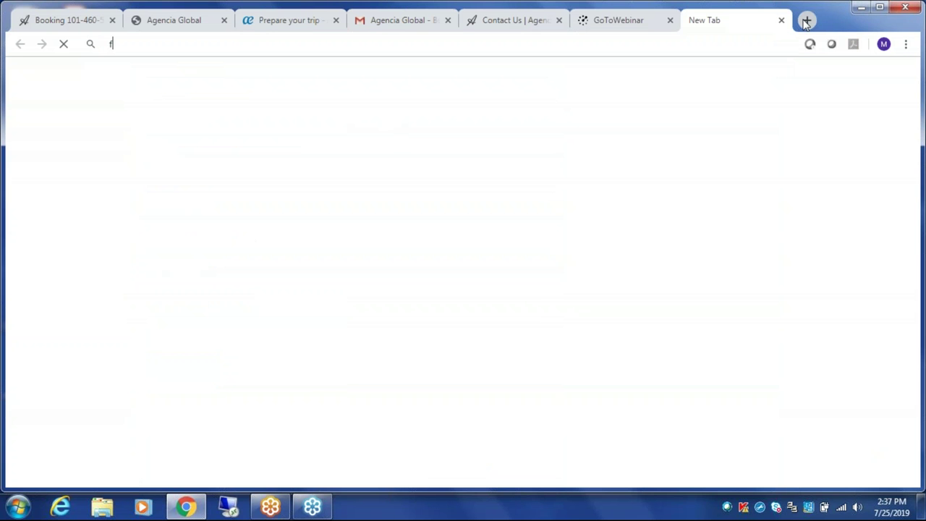
type("ace")
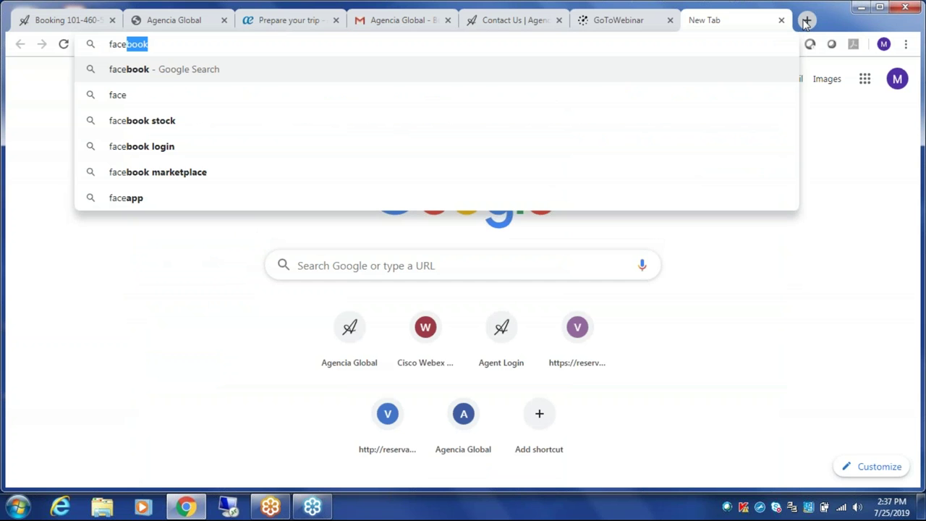
key("Return")
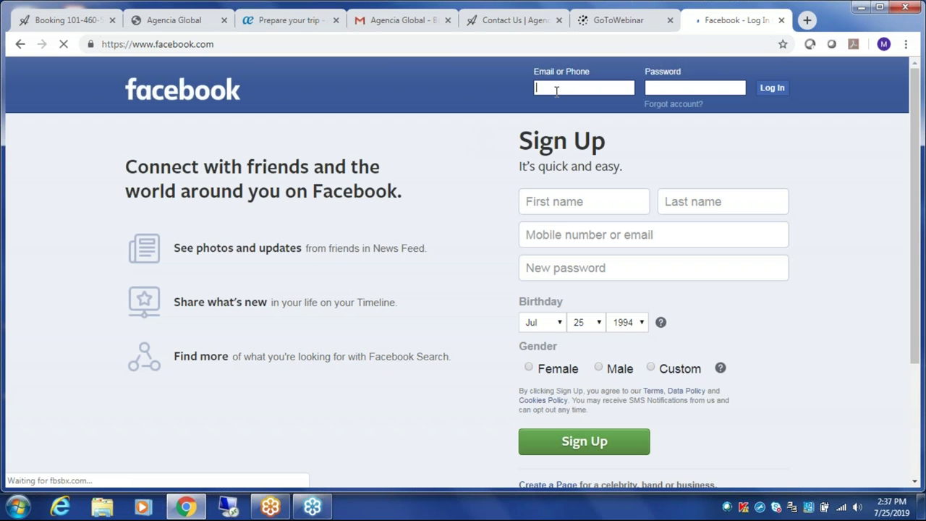
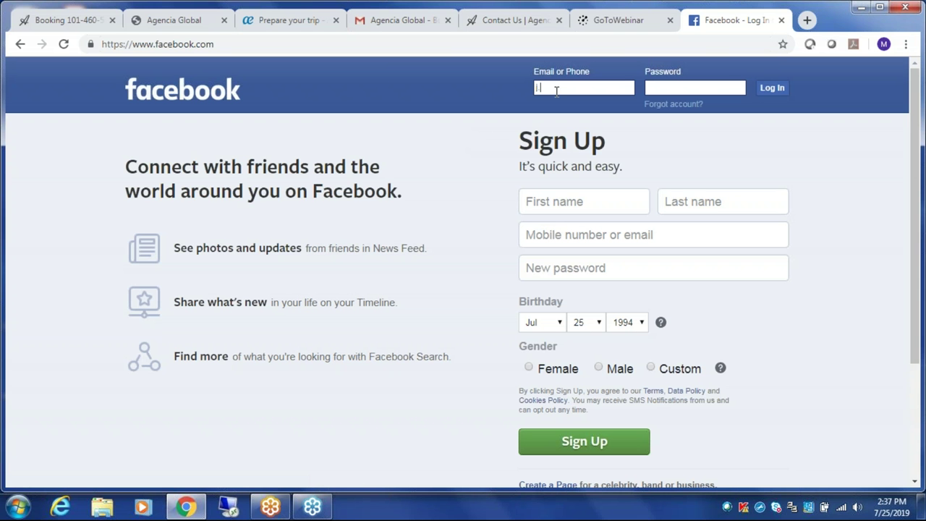
- Log in to Facebook with the account e-mail and password, which is rejected as incorrect
key("Tab")
key("Return")
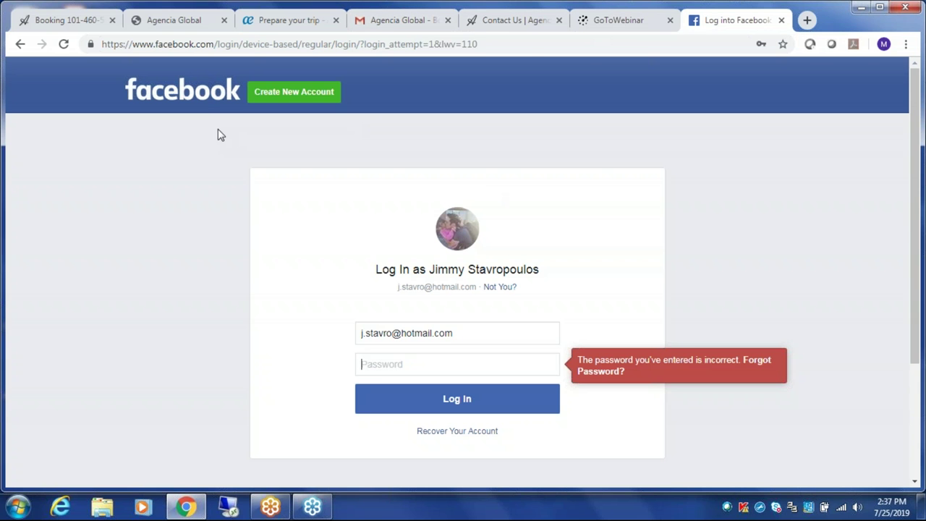
- Search for 'agencia global facebook', correcting the typo, and open the Agencia Global Home result
left_click(190, 100)
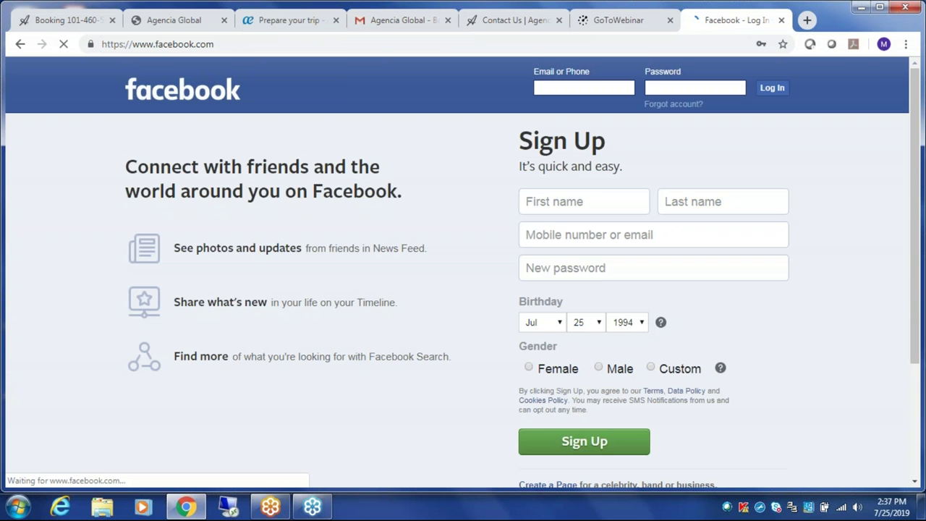
key("ctrl+l")
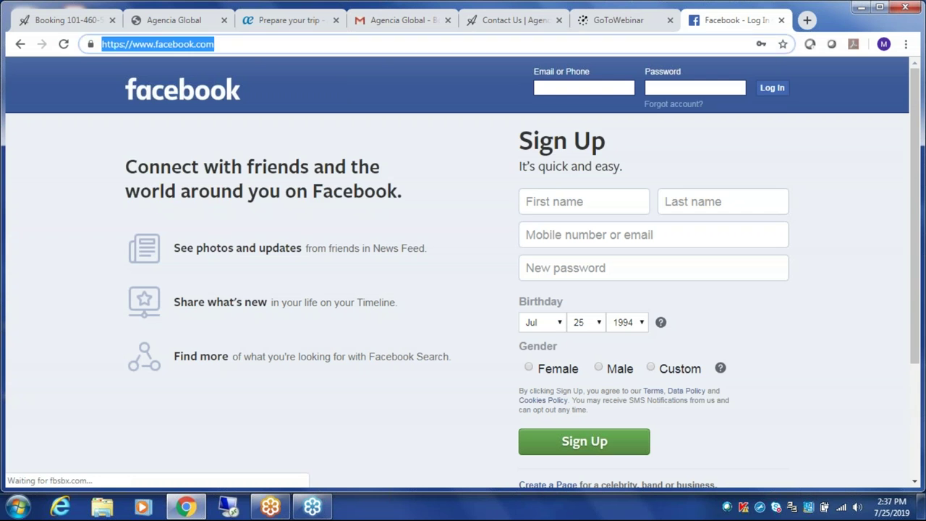
type("agencia")
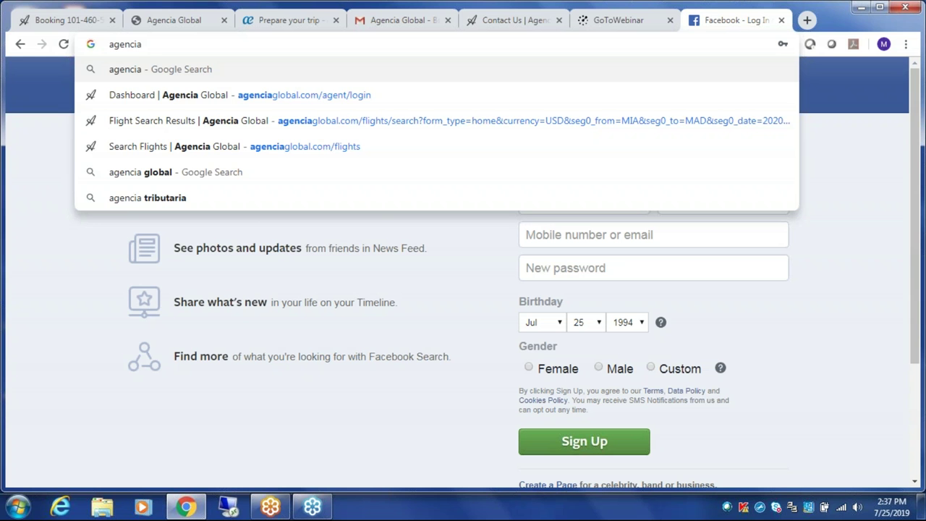
type(" global")
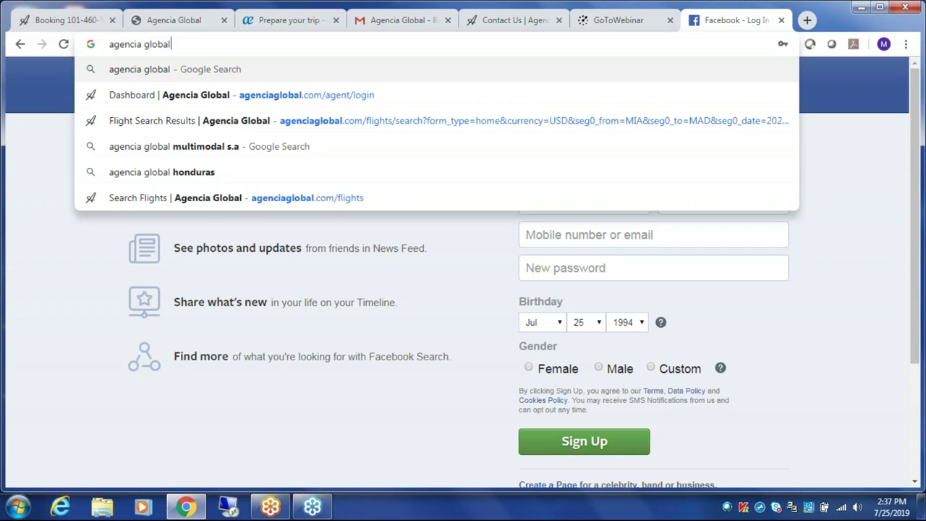
type(" facebok")
key("Return")
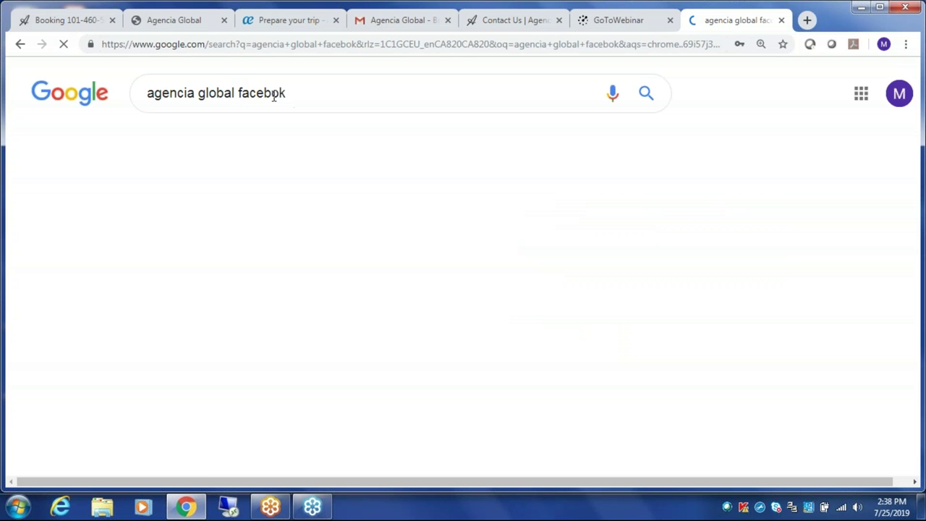
left_click(275, 95)
type("o")
key("Return")
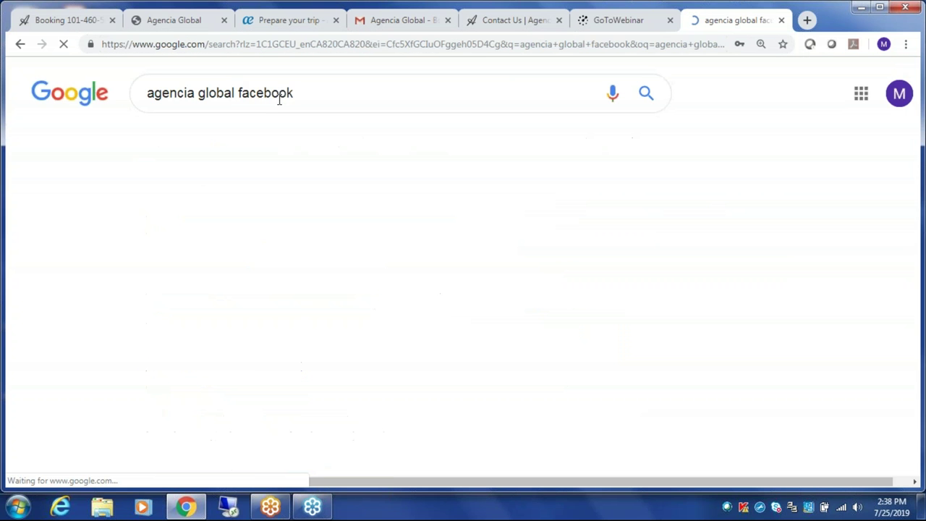
left_click(271, 212)
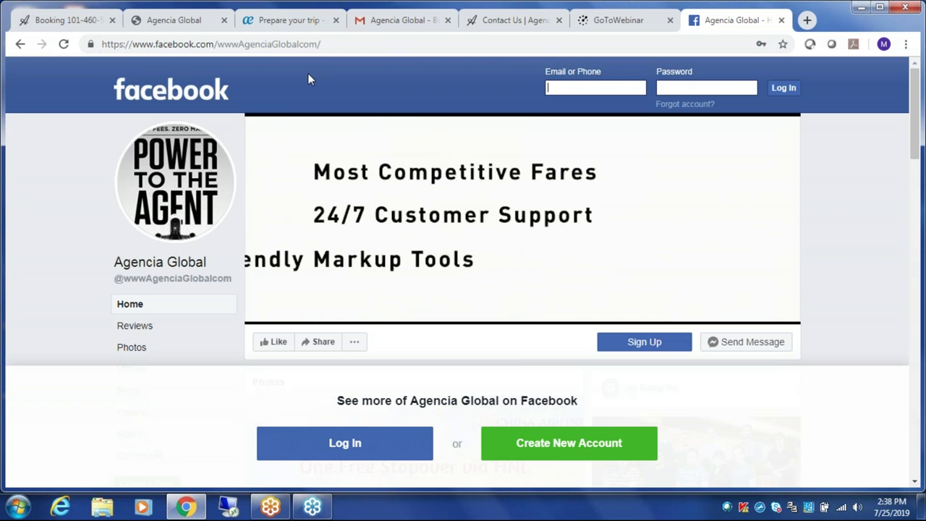
- Scroll down the Agencia Global Facebook page to review its posts, photos and About panel
scroll(300, 131, "down", 4)
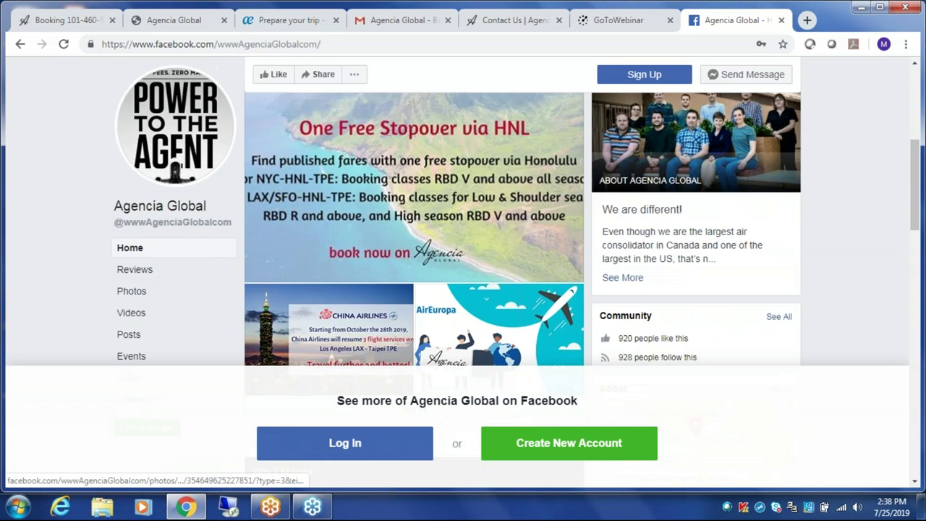
scroll(413, 217, "down", 1)
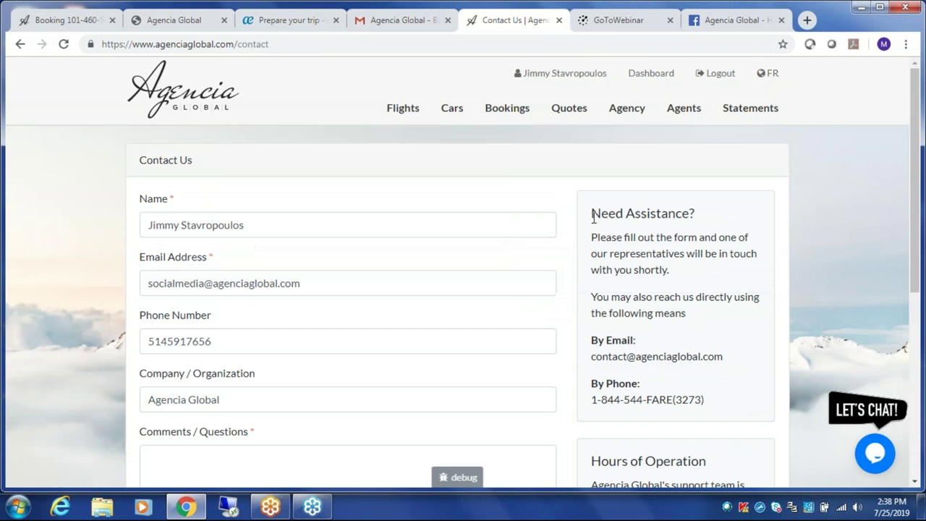
- Log out, open Agency Registration, and review the IATA, ARC, TIDS, CLIA, TICO, TRUE, OPC, CPBC options
left_click(726, 77)
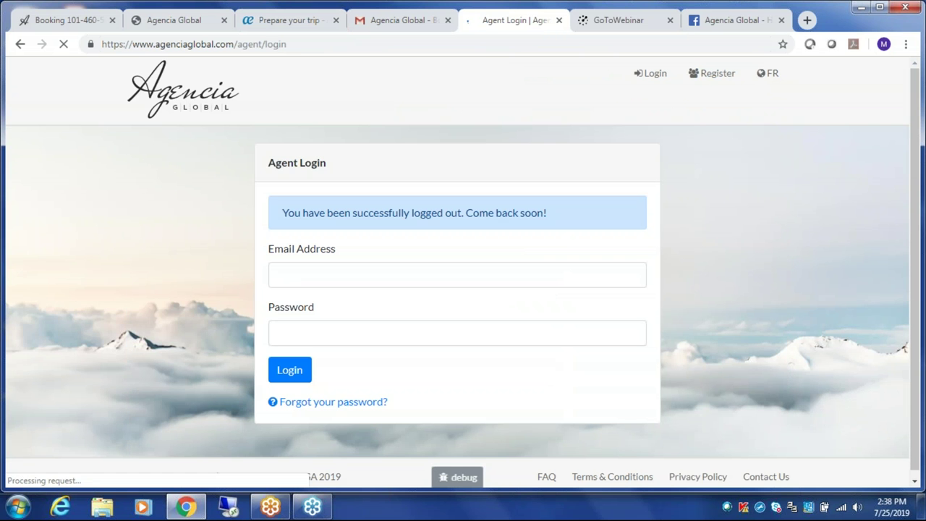
left_click(714, 74)
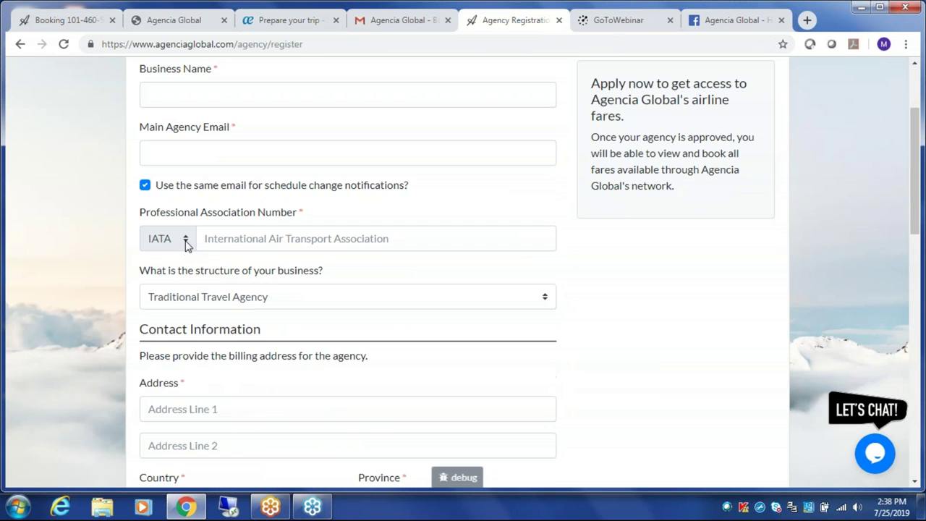
left_click(186, 244)
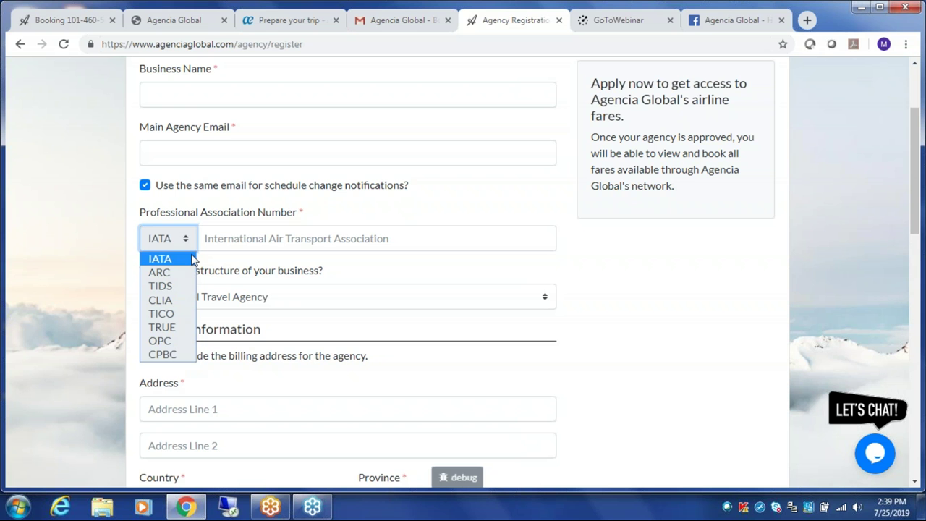
left_click(192, 259)
scroll(265, 252, "up", 2)
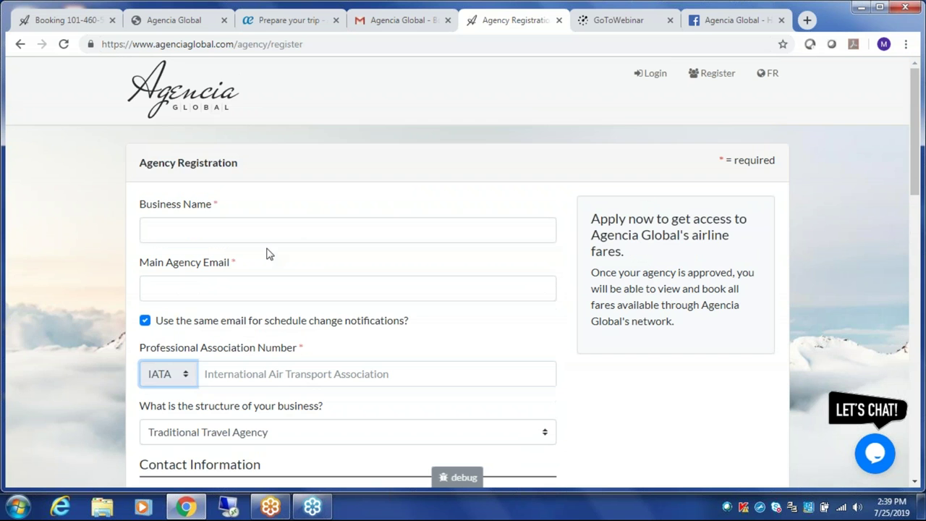
- From the login page, view the public Contact Us page, then return to the homepage
left_click(649, 75)
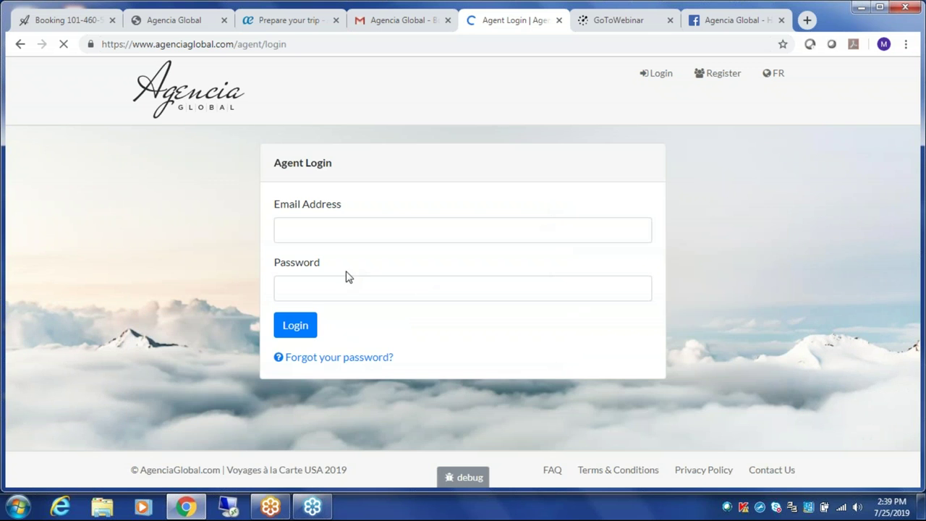
left_click(765, 470)
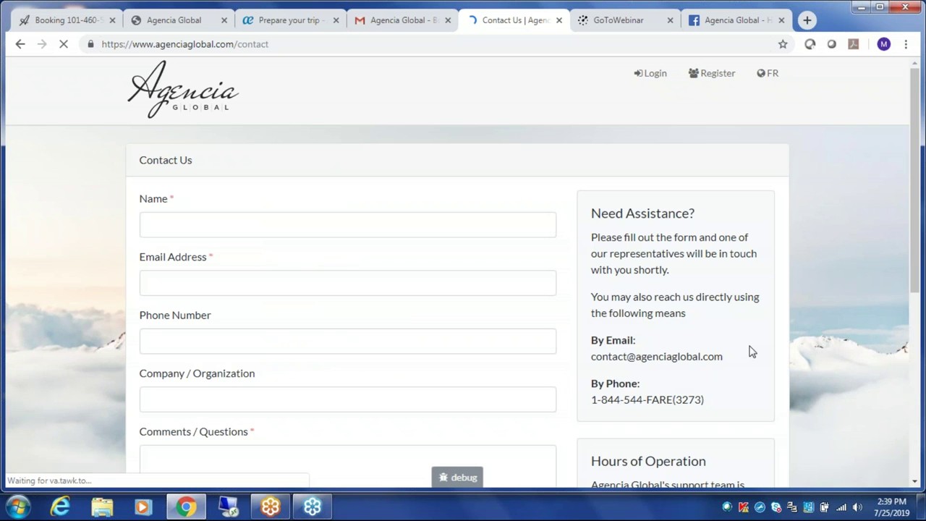
scroll(749, 350, "down", 2)
scroll(788, 326, "down", 1)
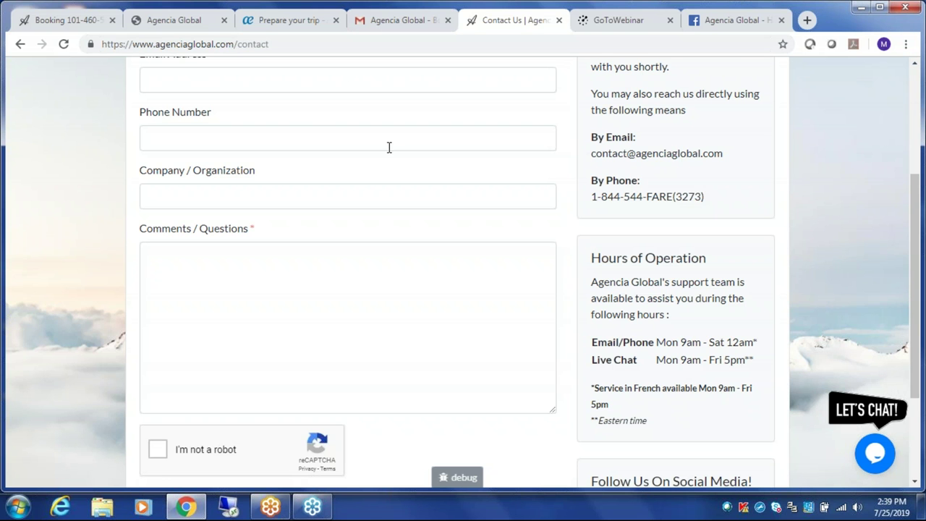
scroll(389, 146, "up", 3)
left_click(209, 94)
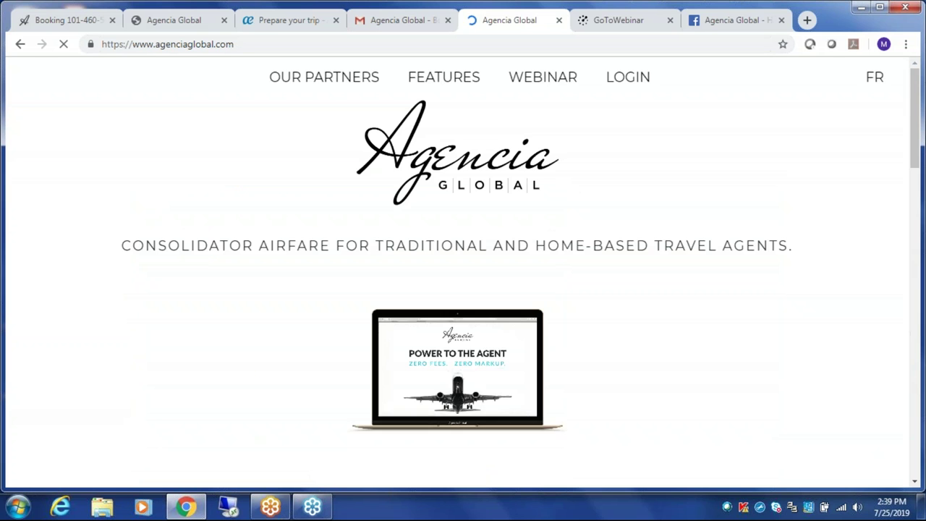
- Scroll through the Features page's Fare Families, Multiple Credit Card, Hide Your Markup and Live Chat sections
left_click(453, 81)
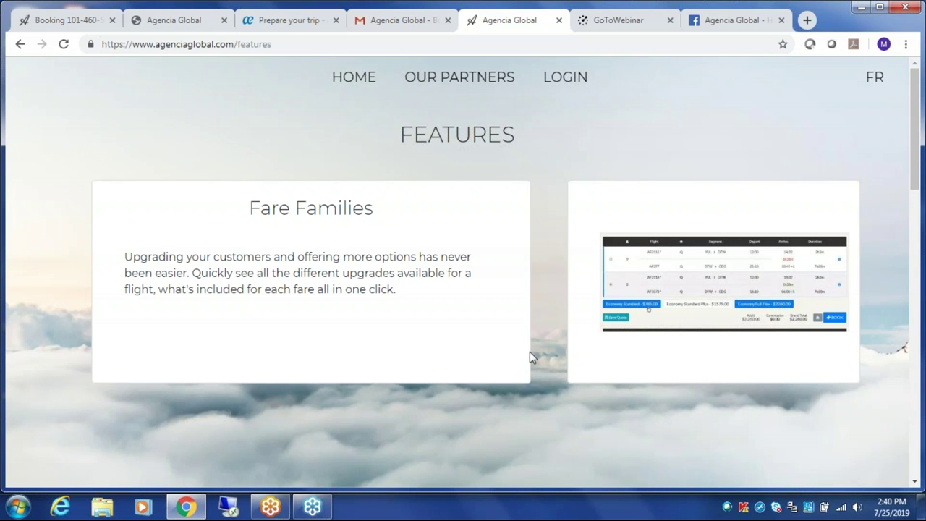
scroll(530, 352, "down", 3)
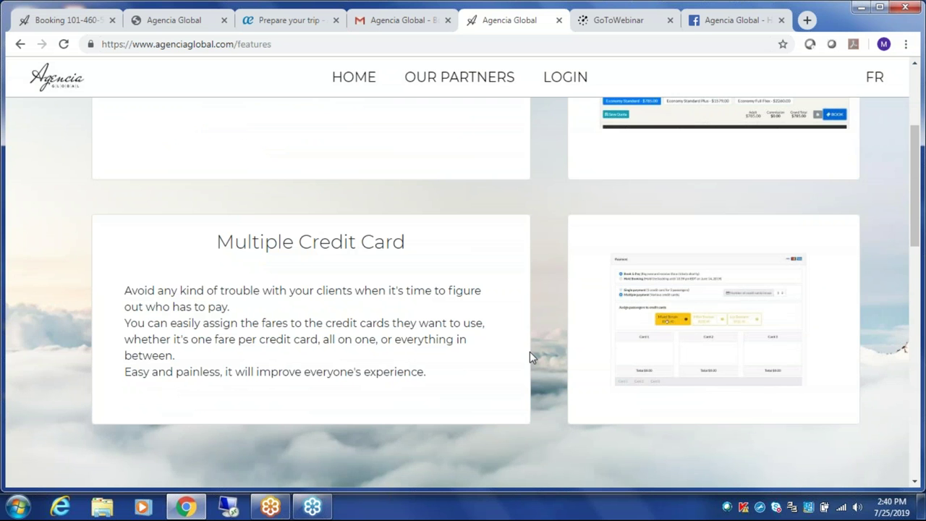
scroll(529, 352, "down", 1)
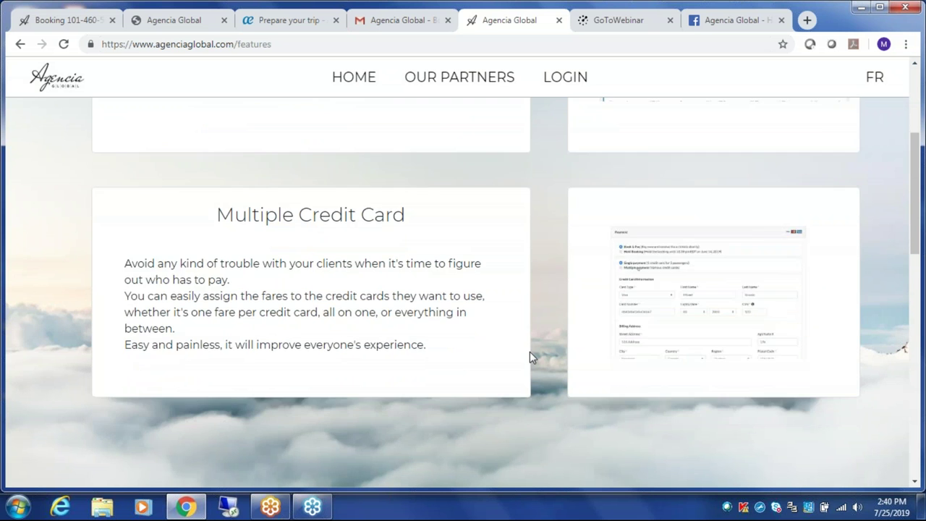
scroll(530, 351, "down", 3)
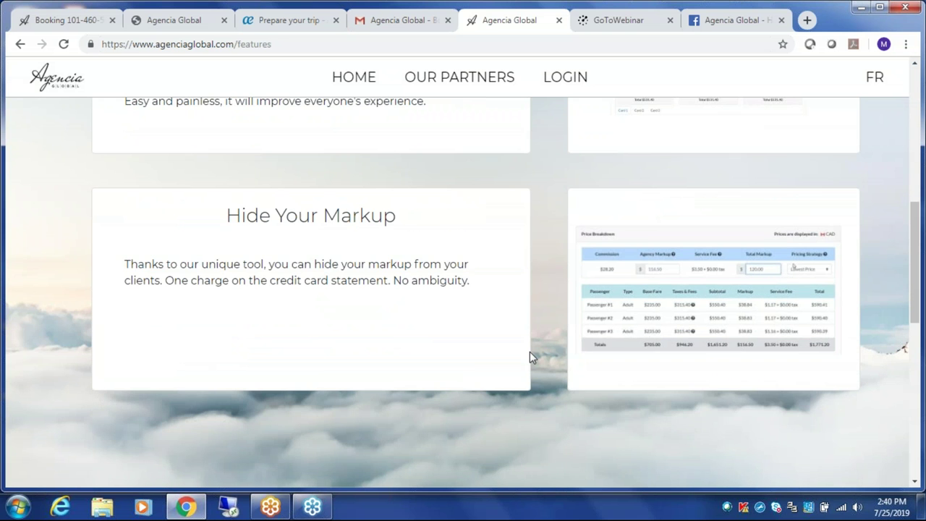
scroll(529, 352, "down", 1)
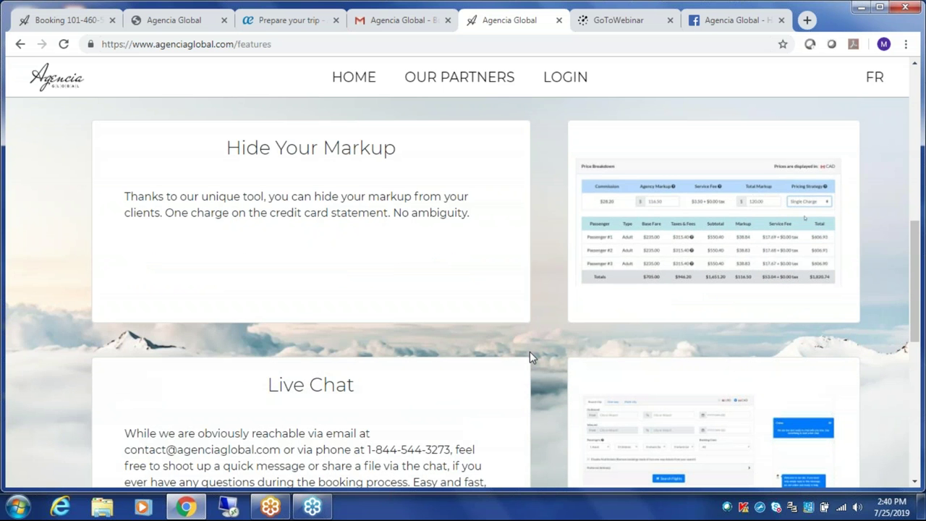
scroll(530, 351, "down", 1)
scroll(530, 352, "up", 7)
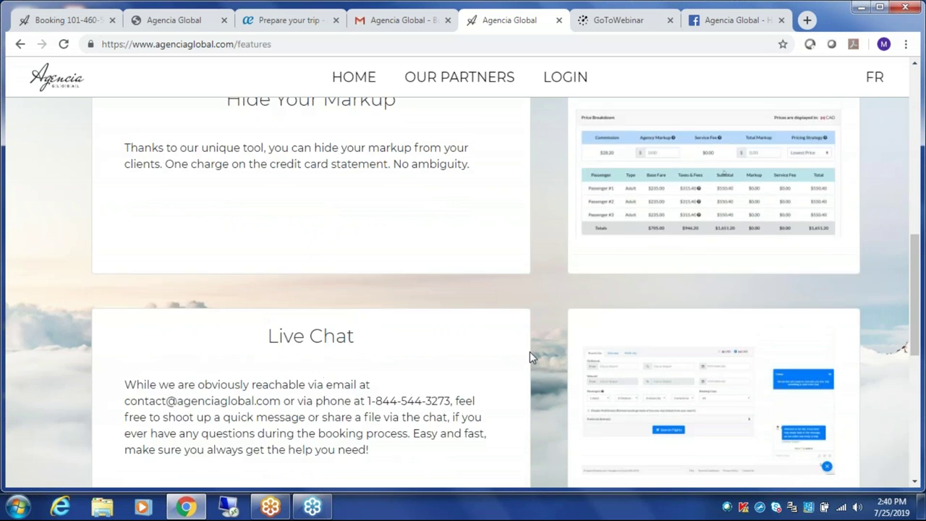
scroll(529, 351, "up", 2)
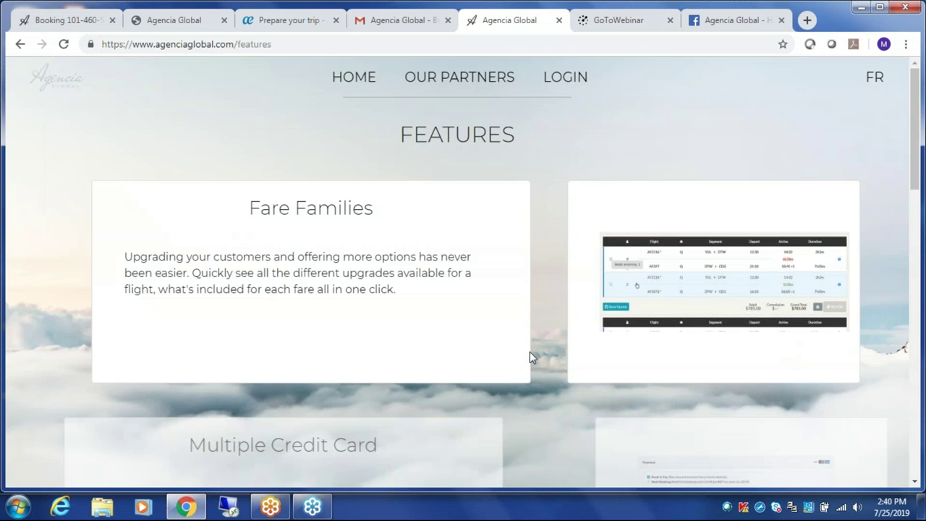
left_click(312, 45)
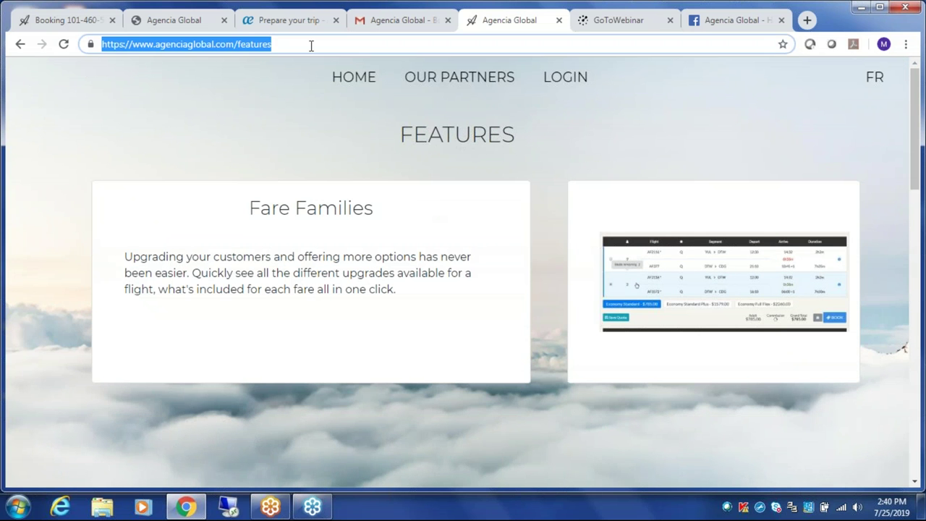
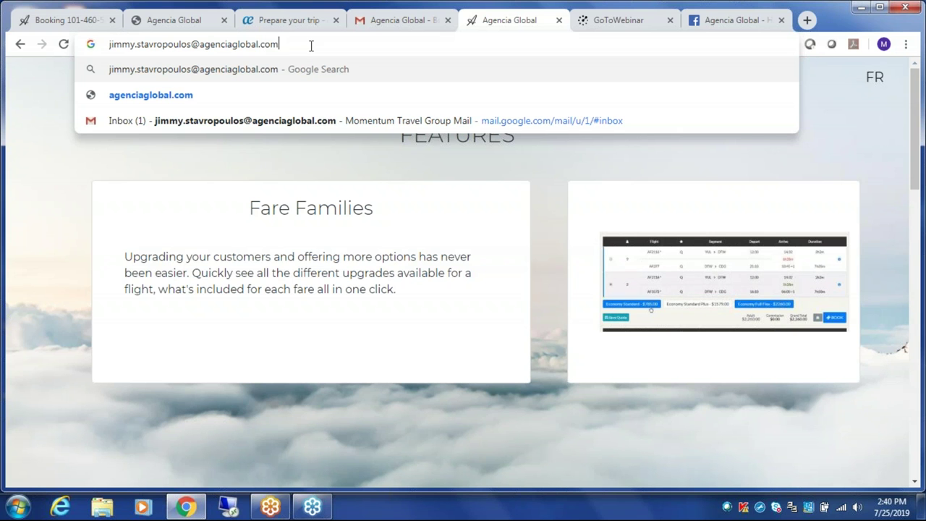
- Type the agent's agency e-mail address into the address bar and dismiss the suggestion list
left_click(40, 180)
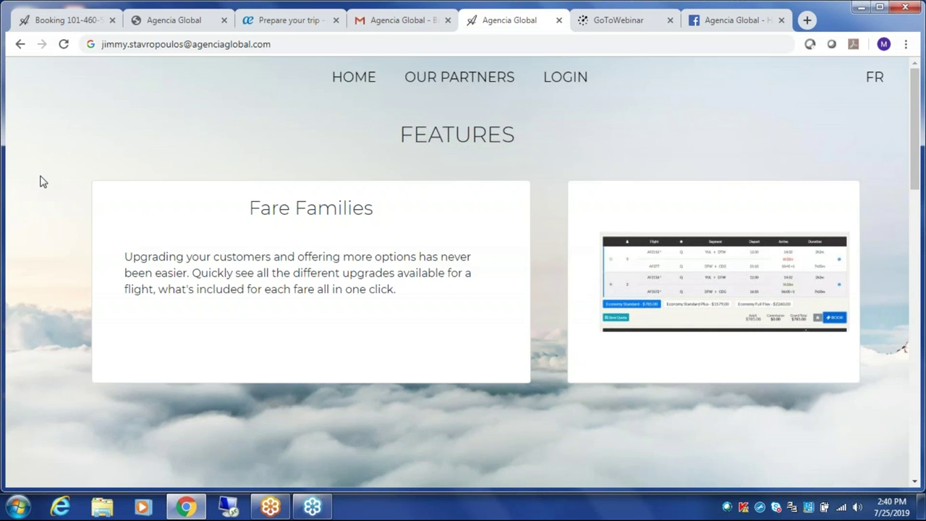